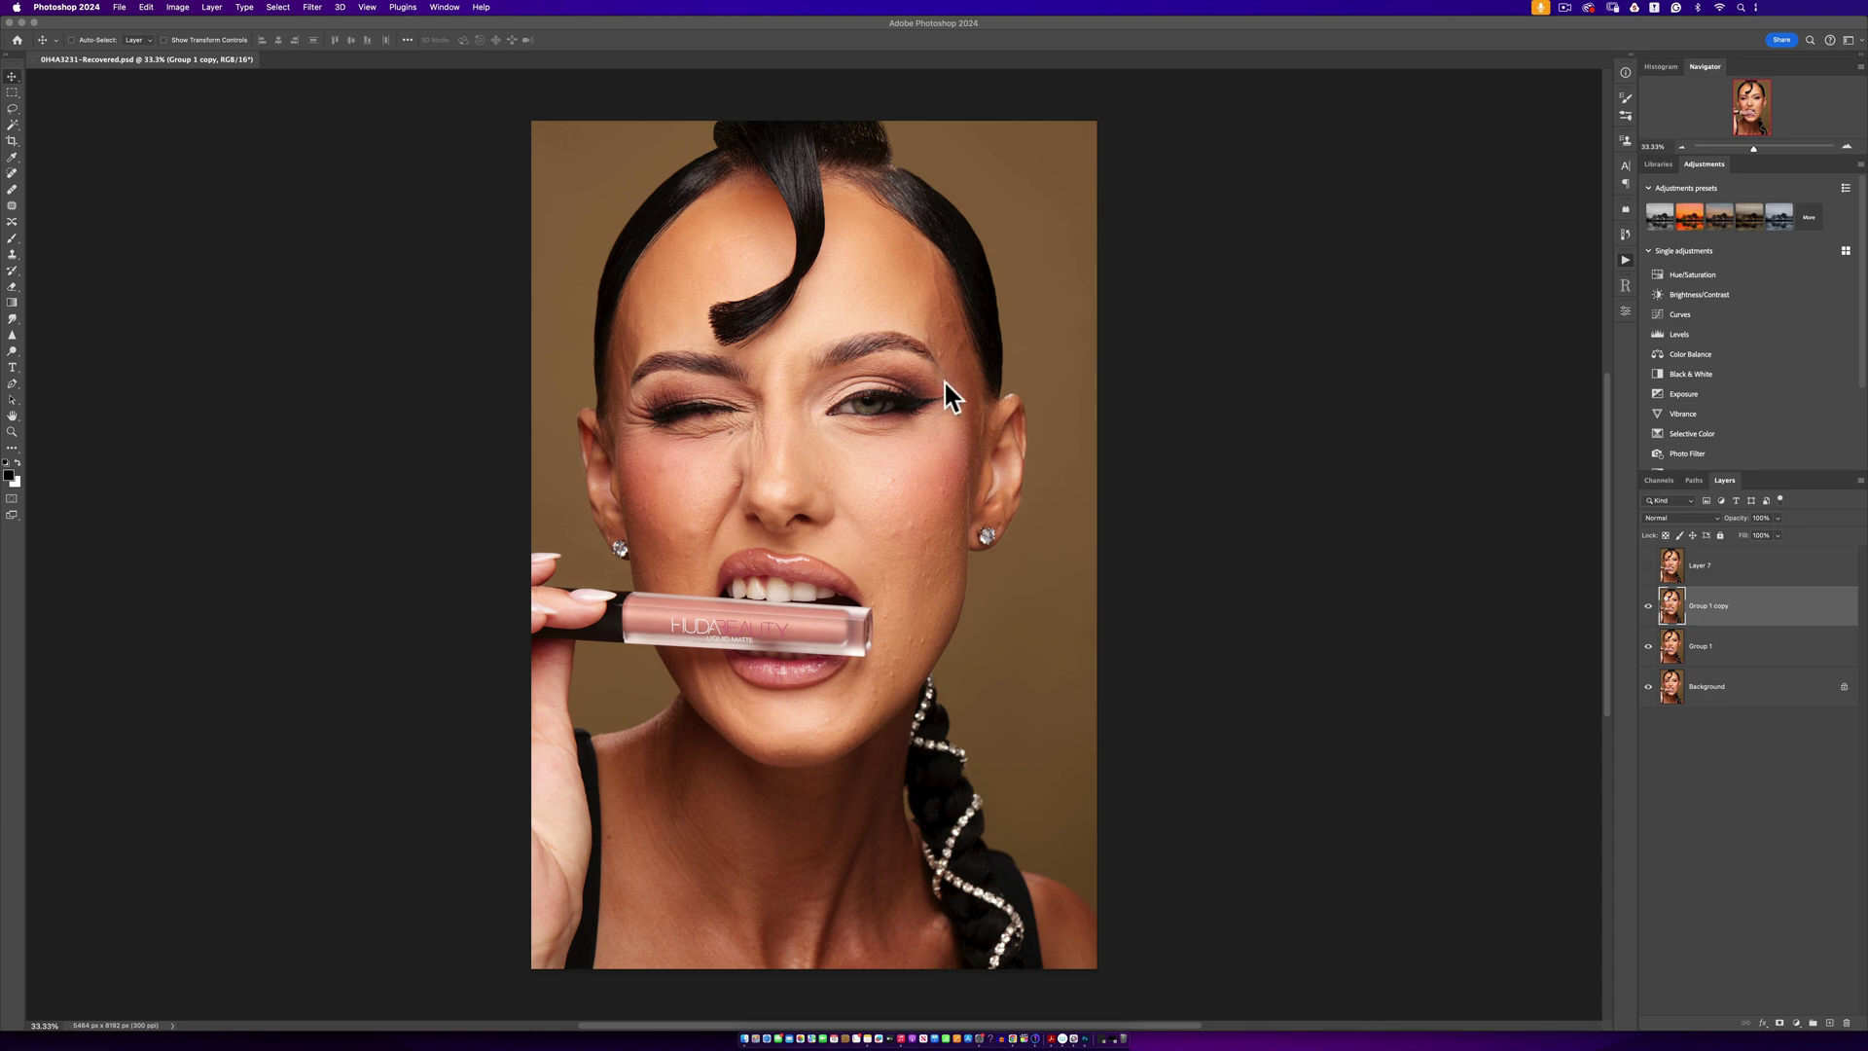
Show the recorded actions list and clone out the fine stray line near the lip corner on the Group 1 copy layer
{"action": "key", "text": "alt+F9"}
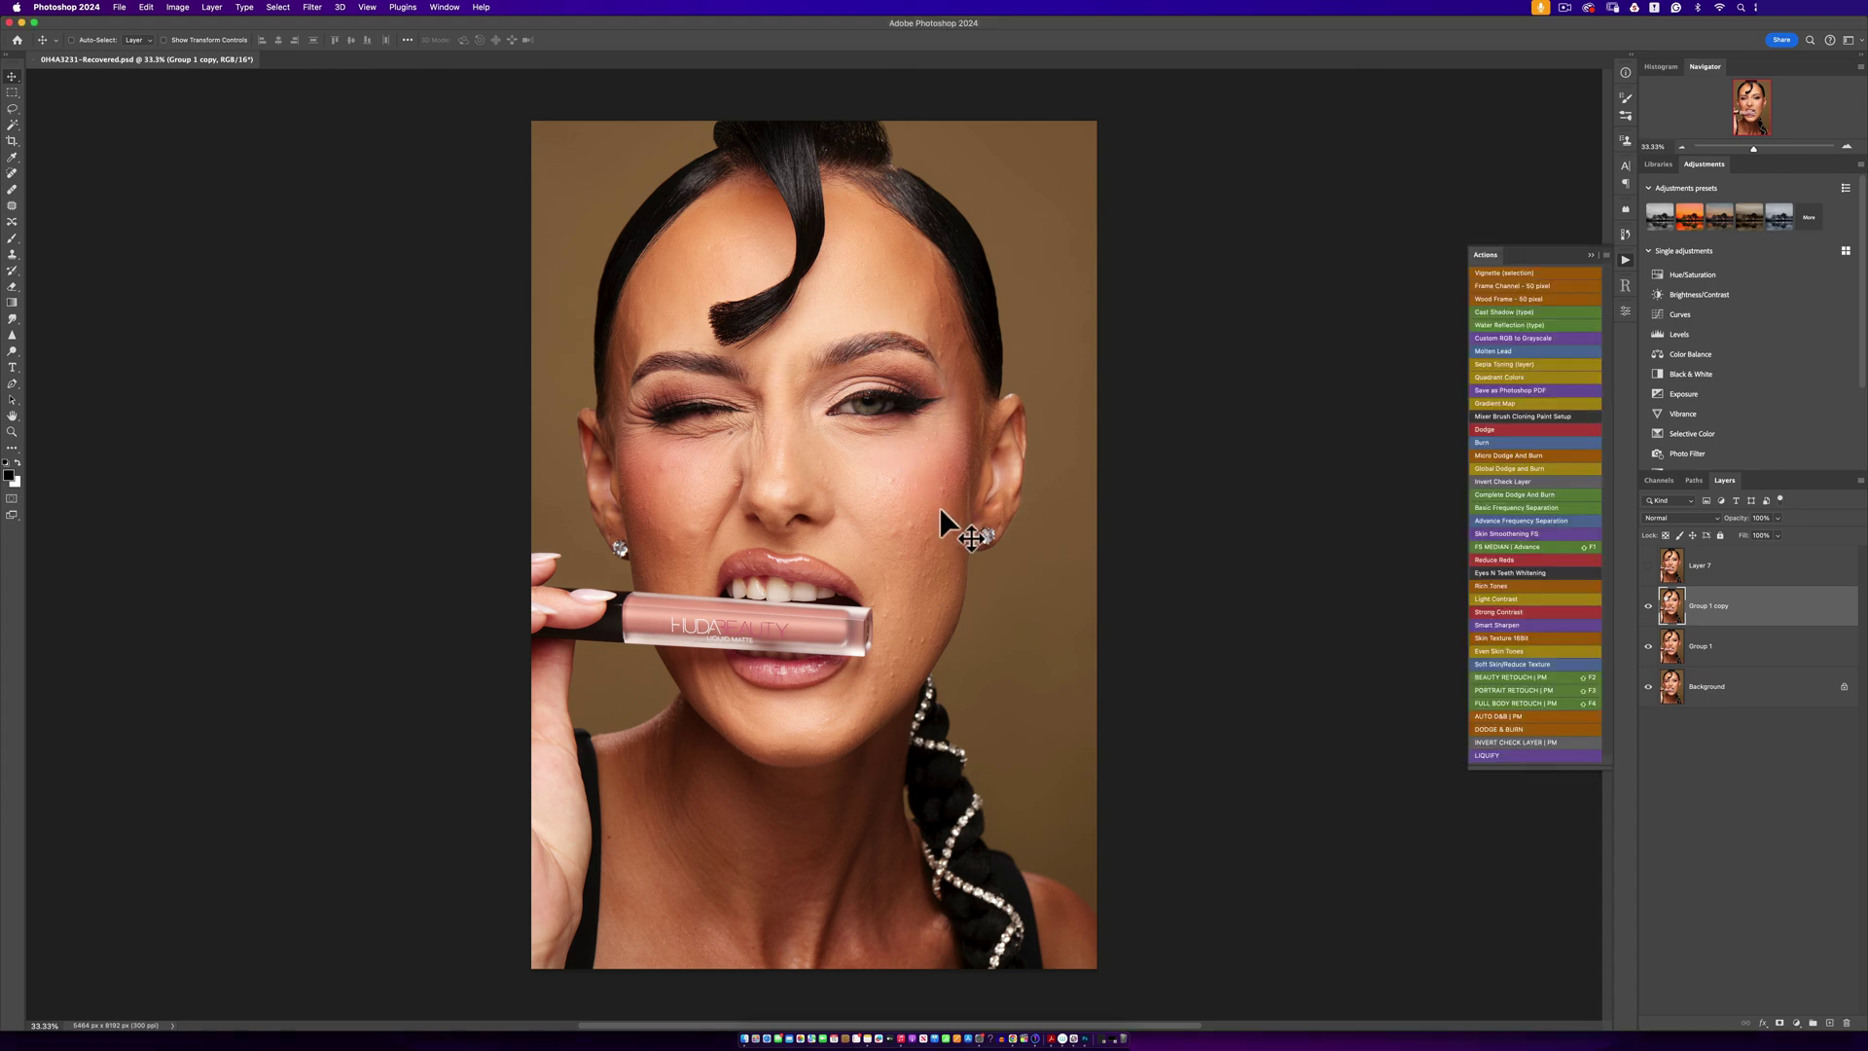
{"action": "key", "text": "z"}
{"action": "left_click", "coordinate": [949, 508]}
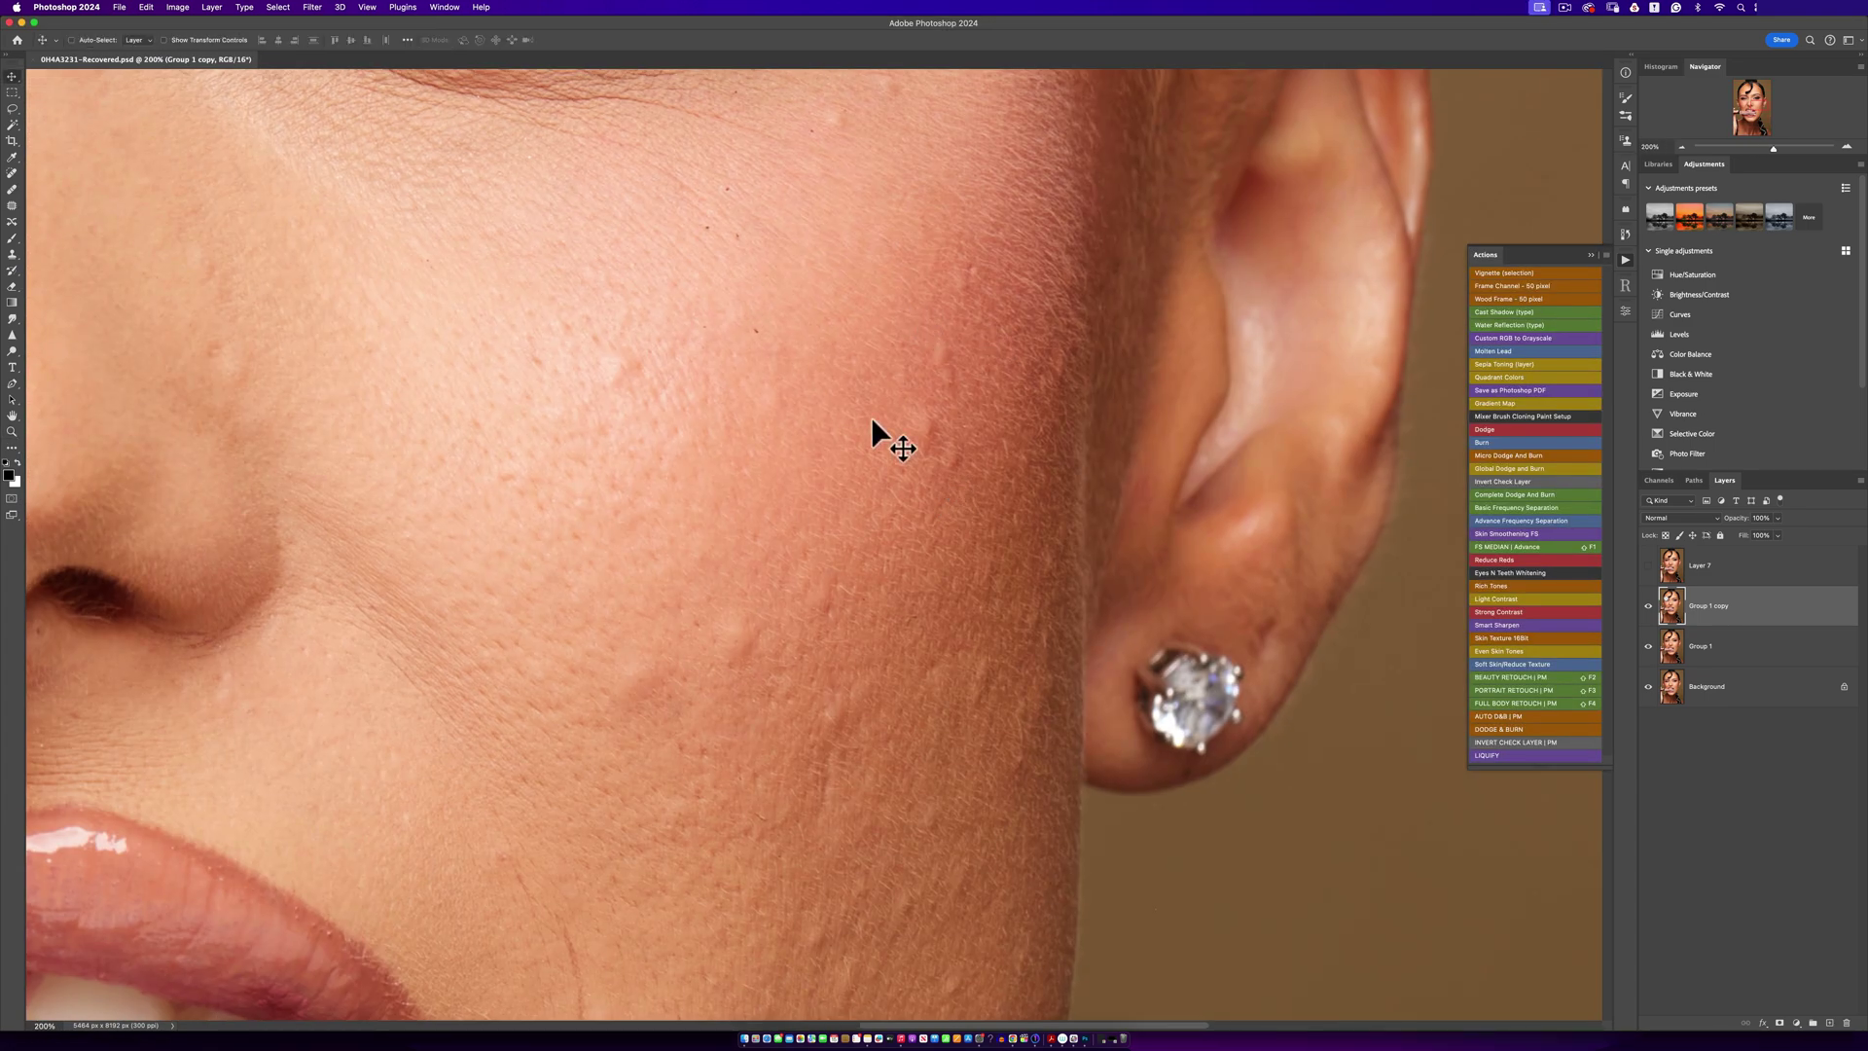
{"action": "left_click", "coordinate": [961, 425], "text": "alt"}
{"action": "key", "text": "v"}
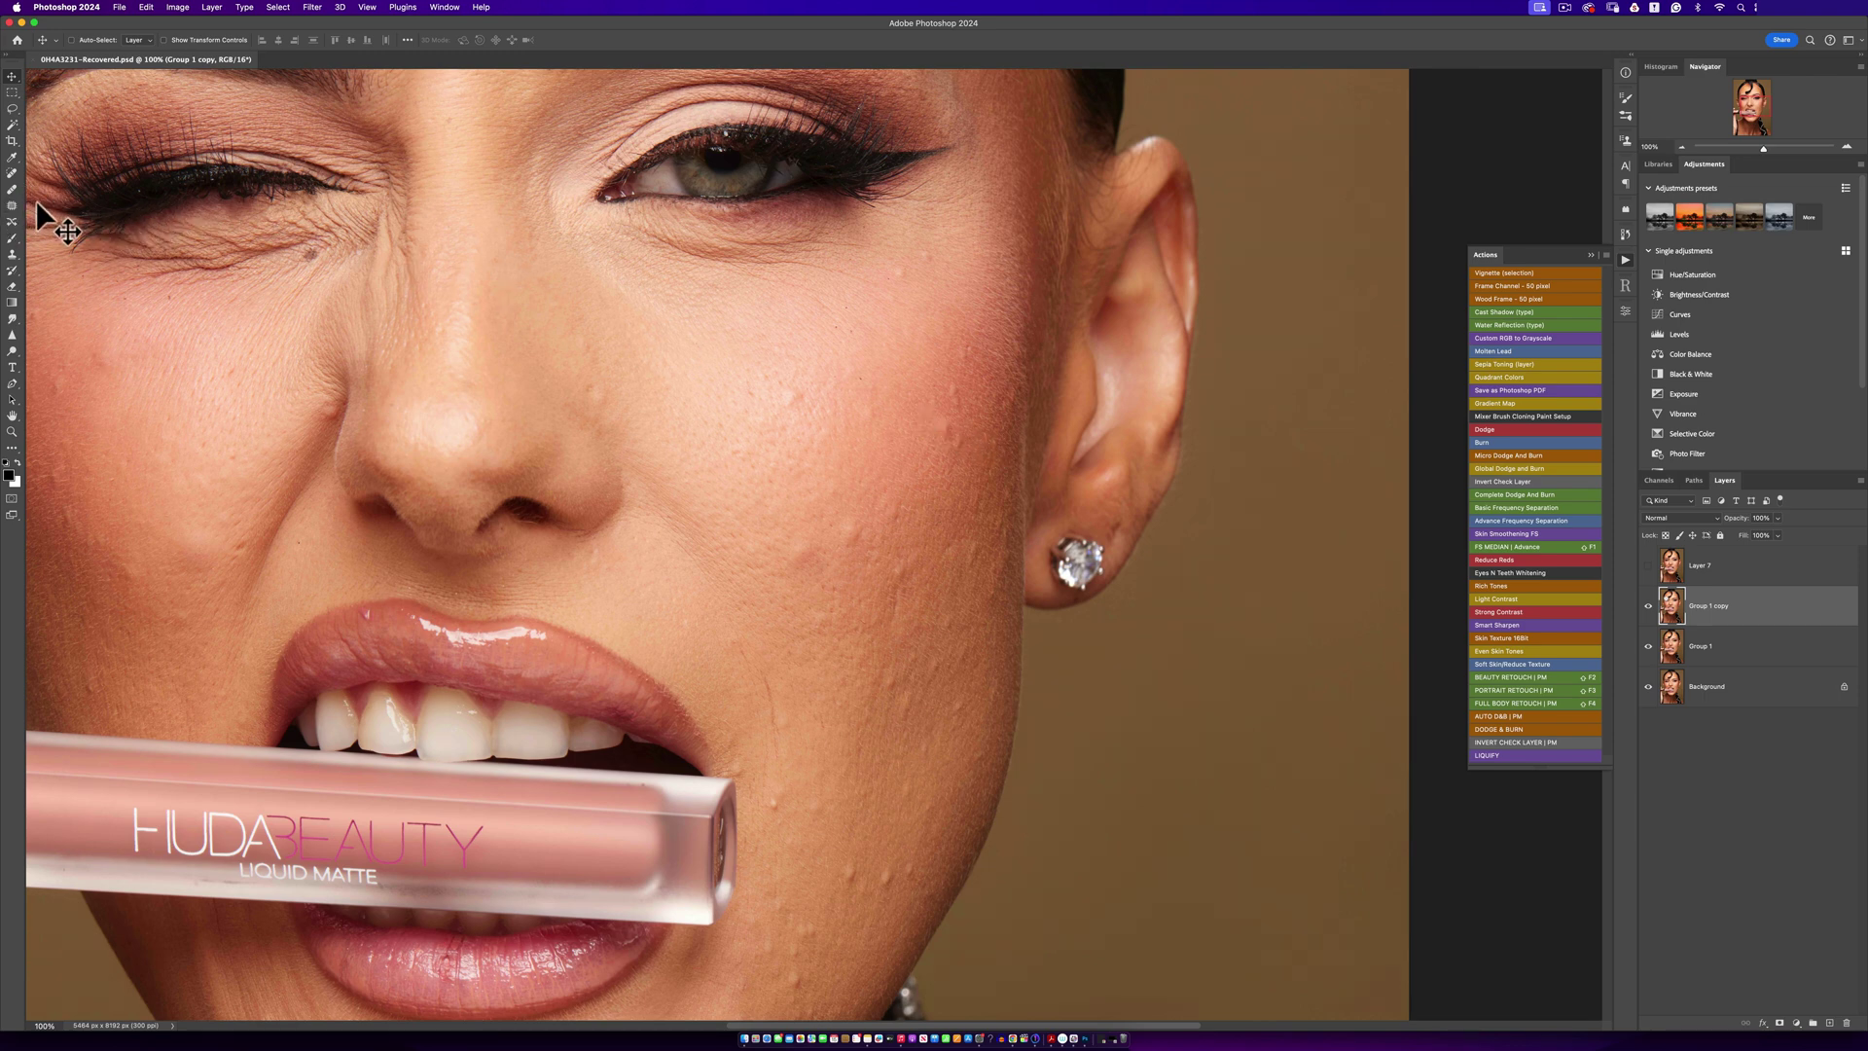
{"action": "key", "text": "s"}
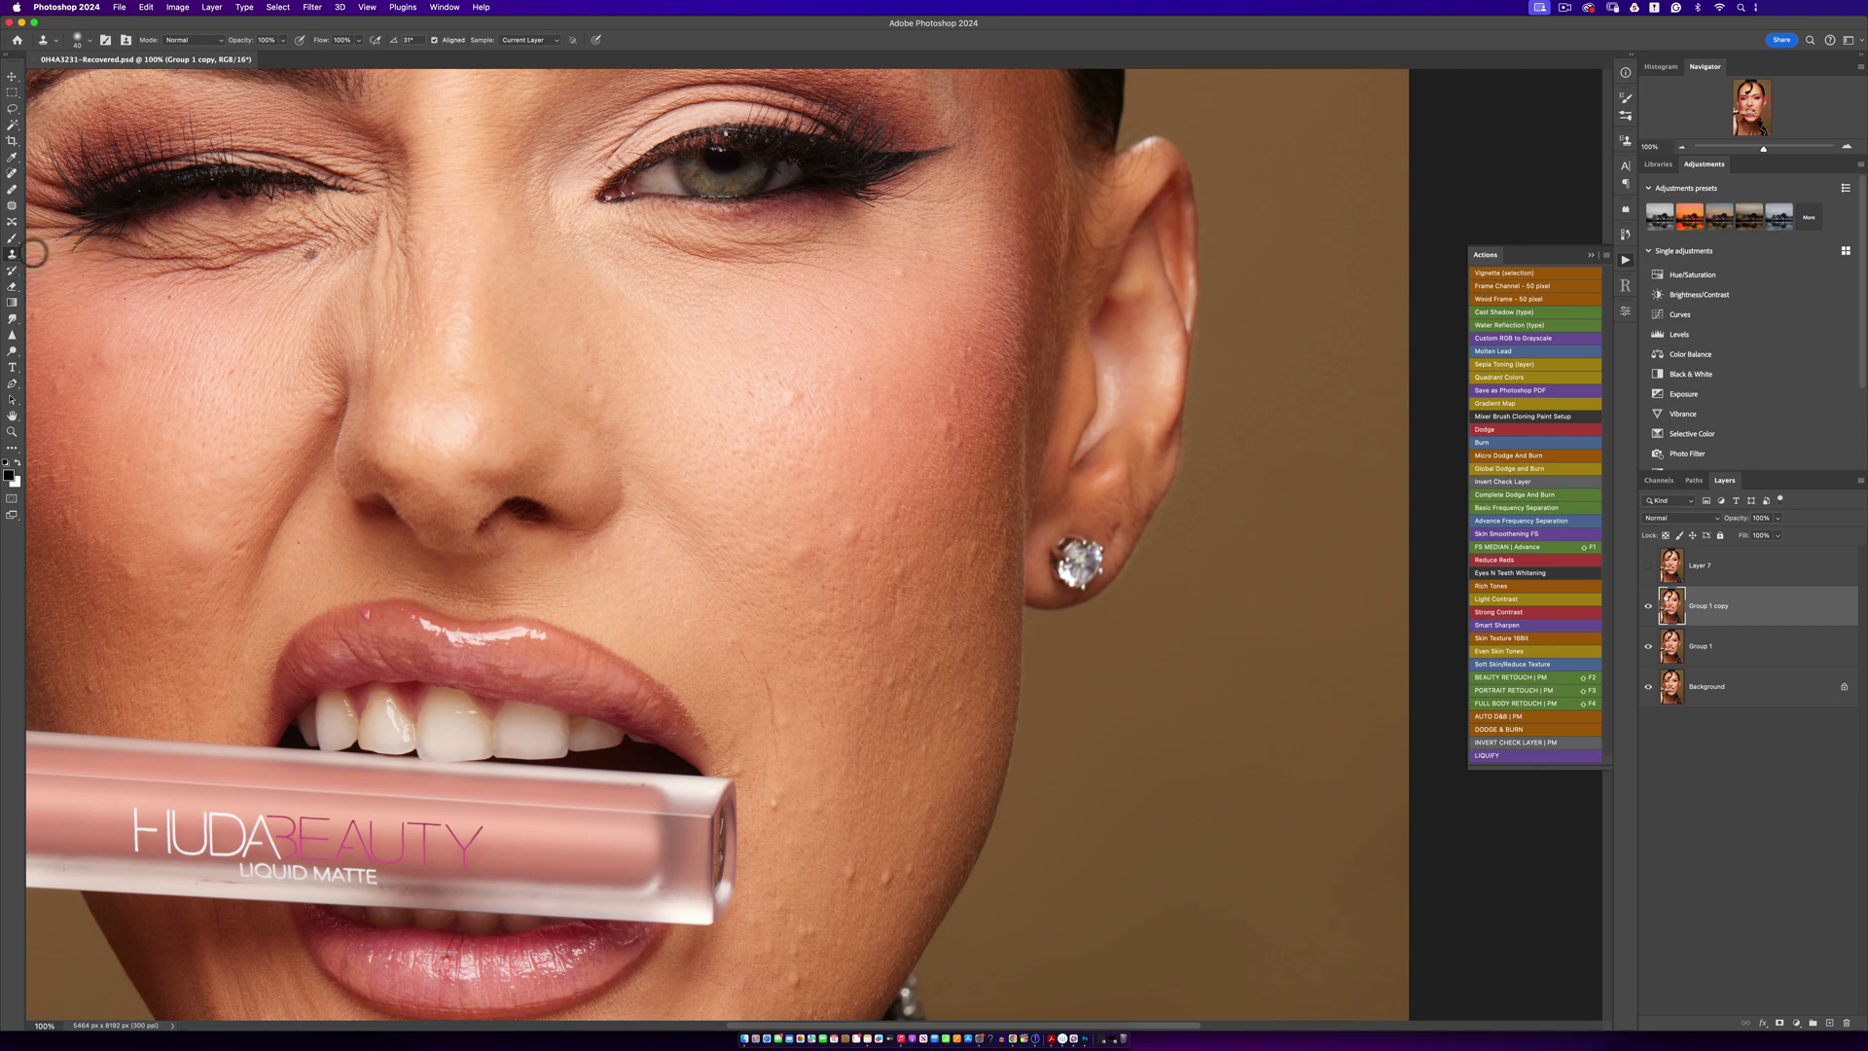
{"action": "left_click", "coordinate": [771, 713]}
Patch the blemishes on the upper cheek below the open eye and towards the ear
{"action": "left_click", "coordinate": [11, 206]}
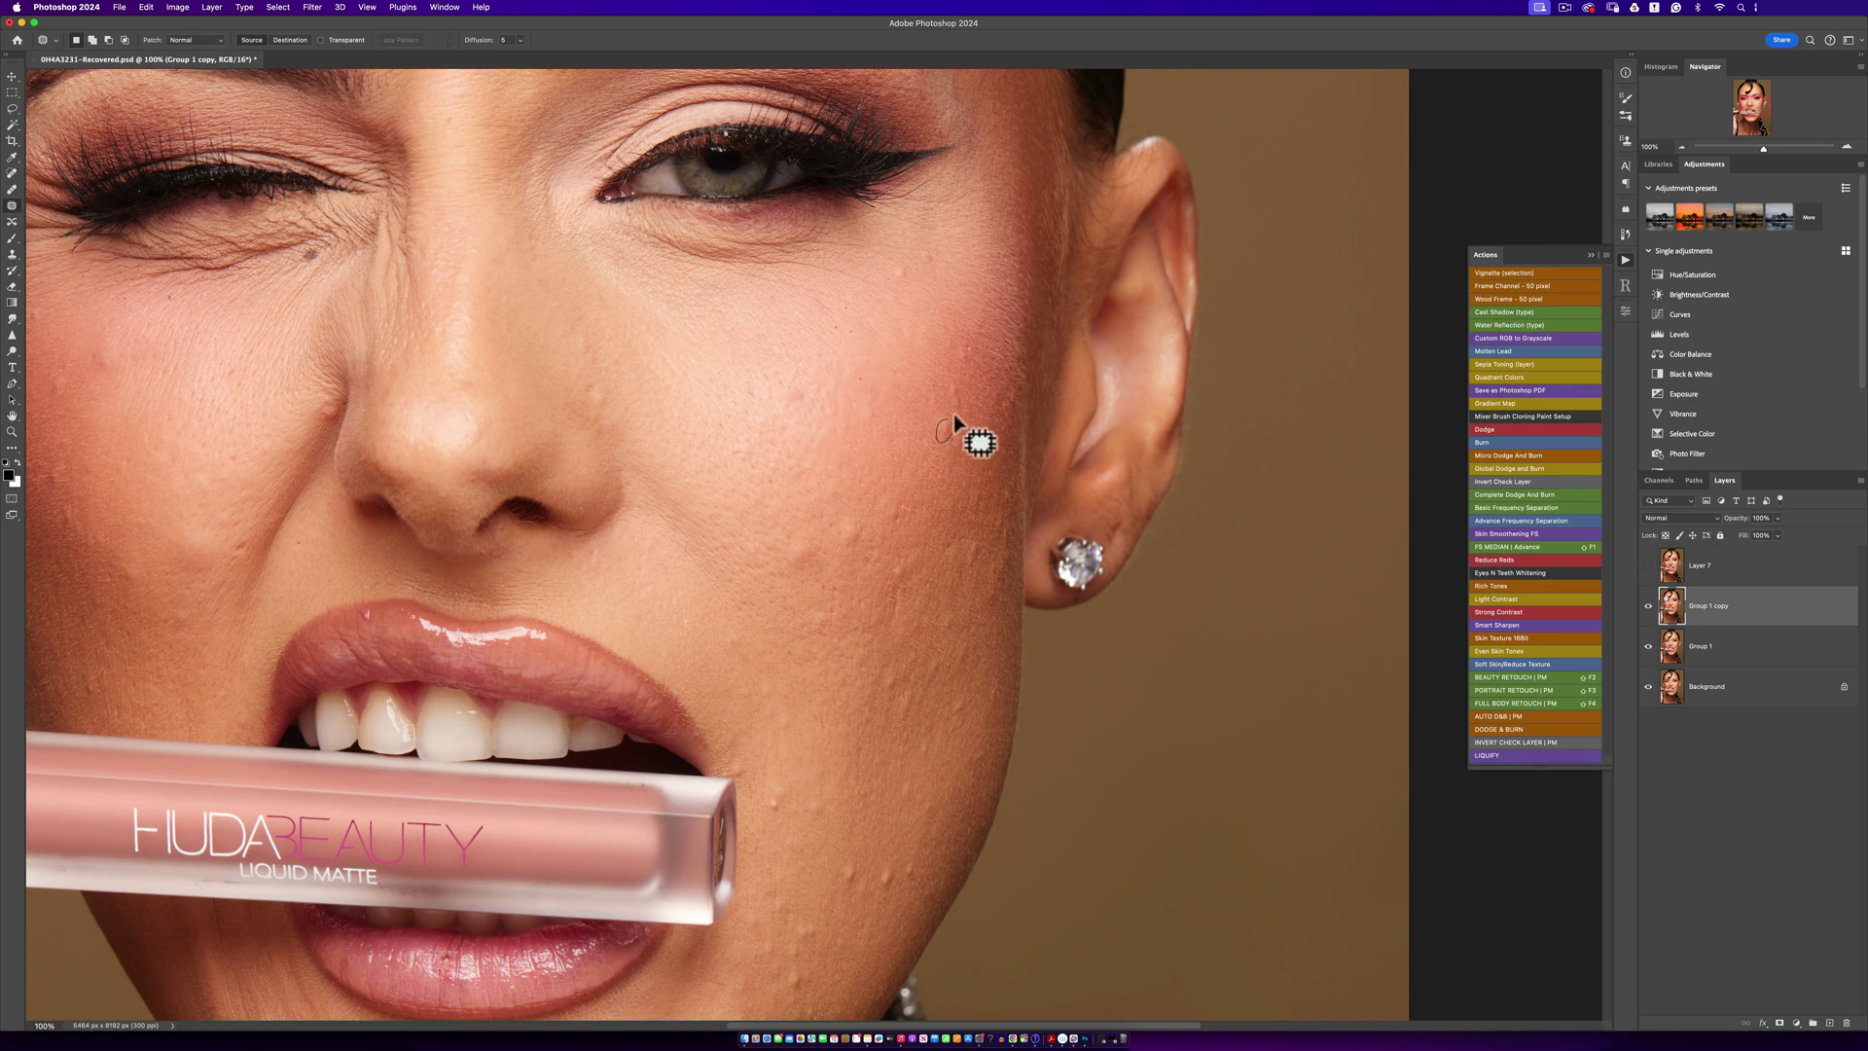
{"action": "left_click_drag", "start_coordinate": [950, 414], "coordinate": [951, 468]}
{"action": "key", "text": "ctrl+d"}
{"action": "left_click_drag", "start_coordinate": [798, 387], "coordinate": [796, 438]}
{"action": "key", "text": "super+d"}
{"action": "mouse_move", "coordinate": [946, 391]}
{"action": "left_mouse_down"}
{"action": "mouse_move", "coordinate": [972, 372]}
{"action": "mouse_move", "coordinate": [969, 340]}
{"action": "left_mouse_up"}
{"action": "key", "text": "super+d"}
{"action": "key", "text": "super+d"}
{"action": "mouse_move", "coordinate": [906, 278]}
{"action": "left_mouse_down"}
{"action": "mouse_move", "coordinate": [888, 266]}
{"action": "mouse_move", "coordinate": [920, 294]}
{"action": "mouse_move", "coordinate": [920, 257]}
{"action": "left_mouse_up"}
{"action": "key", "text": "super+d"}
Patch the bumps on the lower cheek and jaw beside the end of the lip gloss tube
{"action": "mouse_move", "coordinate": [903, 785]}
{"action": "left_mouse_down"}
{"action": "mouse_move", "coordinate": [979, 742]}
{"action": "mouse_move", "coordinate": [956, 701]}
{"action": "mouse_move", "coordinate": [904, 751]}
{"action": "mouse_move", "coordinate": [943, 814]}
{"action": "left_mouse_up"}
{"action": "key", "text": "ctrl+d"}
{"action": "mouse_move", "coordinate": [778, 796]}
{"action": "left_mouse_down"}
{"action": "mouse_move", "coordinate": [768, 811]}
{"action": "mouse_move", "coordinate": [778, 800]}
{"action": "left_mouse_up"}
{"action": "left_click_drag", "start_coordinate": [839, 862], "coordinate": [916, 860]}
{"action": "mouse_move", "coordinate": [816, 917]}
{"action": "left_mouse_down"}
{"action": "mouse_move", "coordinate": [797, 958]}
{"action": "mouse_move", "coordinate": [810, 941]}
{"action": "left_mouse_up"}
{"action": "key", "text": "super+d"}
{"action": "left_click_drag", "start_coordinate": [884, 874], "coordinate": [896, 878]}
{"action": "key", "text": "super+d"}
Patch the remaining spots on both sides of the nose and just below the open eye's outer corner
{"action": "left_click_drag", "start_coordinate": [331, 403], "coordinate": [327, 422]}
{"action": "key", "text": "super+d"}
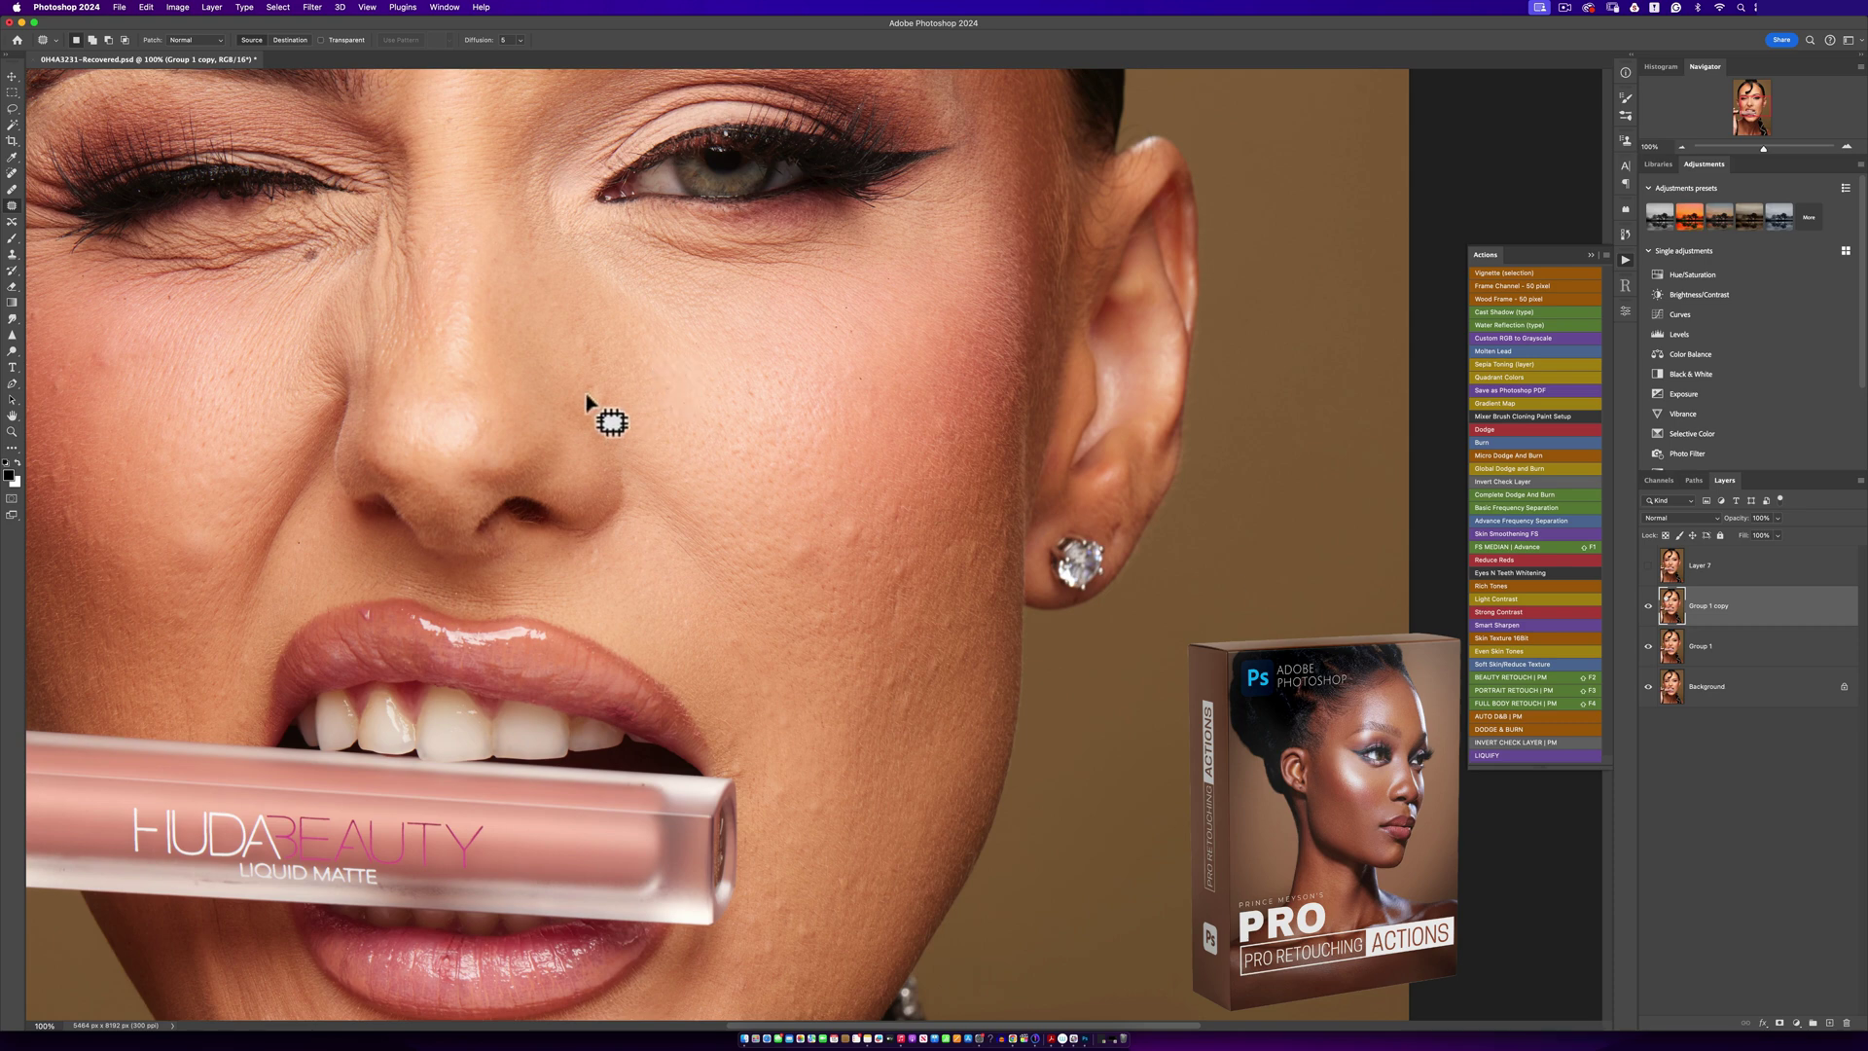
{"action": "mouse_move", "coordinate": [592, 401]}
{"action": "left_mouse_down"}
{"action": "mouse_move", "coordinate": [597, 385]}
{"action": "mouse_move", "coordinate": [590, 400]}
{"action": "left_mouse_up"}
{"action": "left_click_drag", "start_coordinate": [589, 397], "coordinate": [659, 389]}
{"action": "mouse_move", "coordinate": [833, 330]}
{"action": "left_mouse_down"}
{"action": "mouse_move", "coordinate": [873, 330]}
{"action": "mouse_move", "coordinate": [844, 302]}
{"action": "mouse_move", "coordinate": [883, 286]}
{"action": "left_mouse_up"}
{"action": "key", "text": "super+d"}
{"action": "left_click_drag", "start_coordinate": [882, 286], "coordinate": [905, 291]}
{"action": "key", "text": "super+d"}
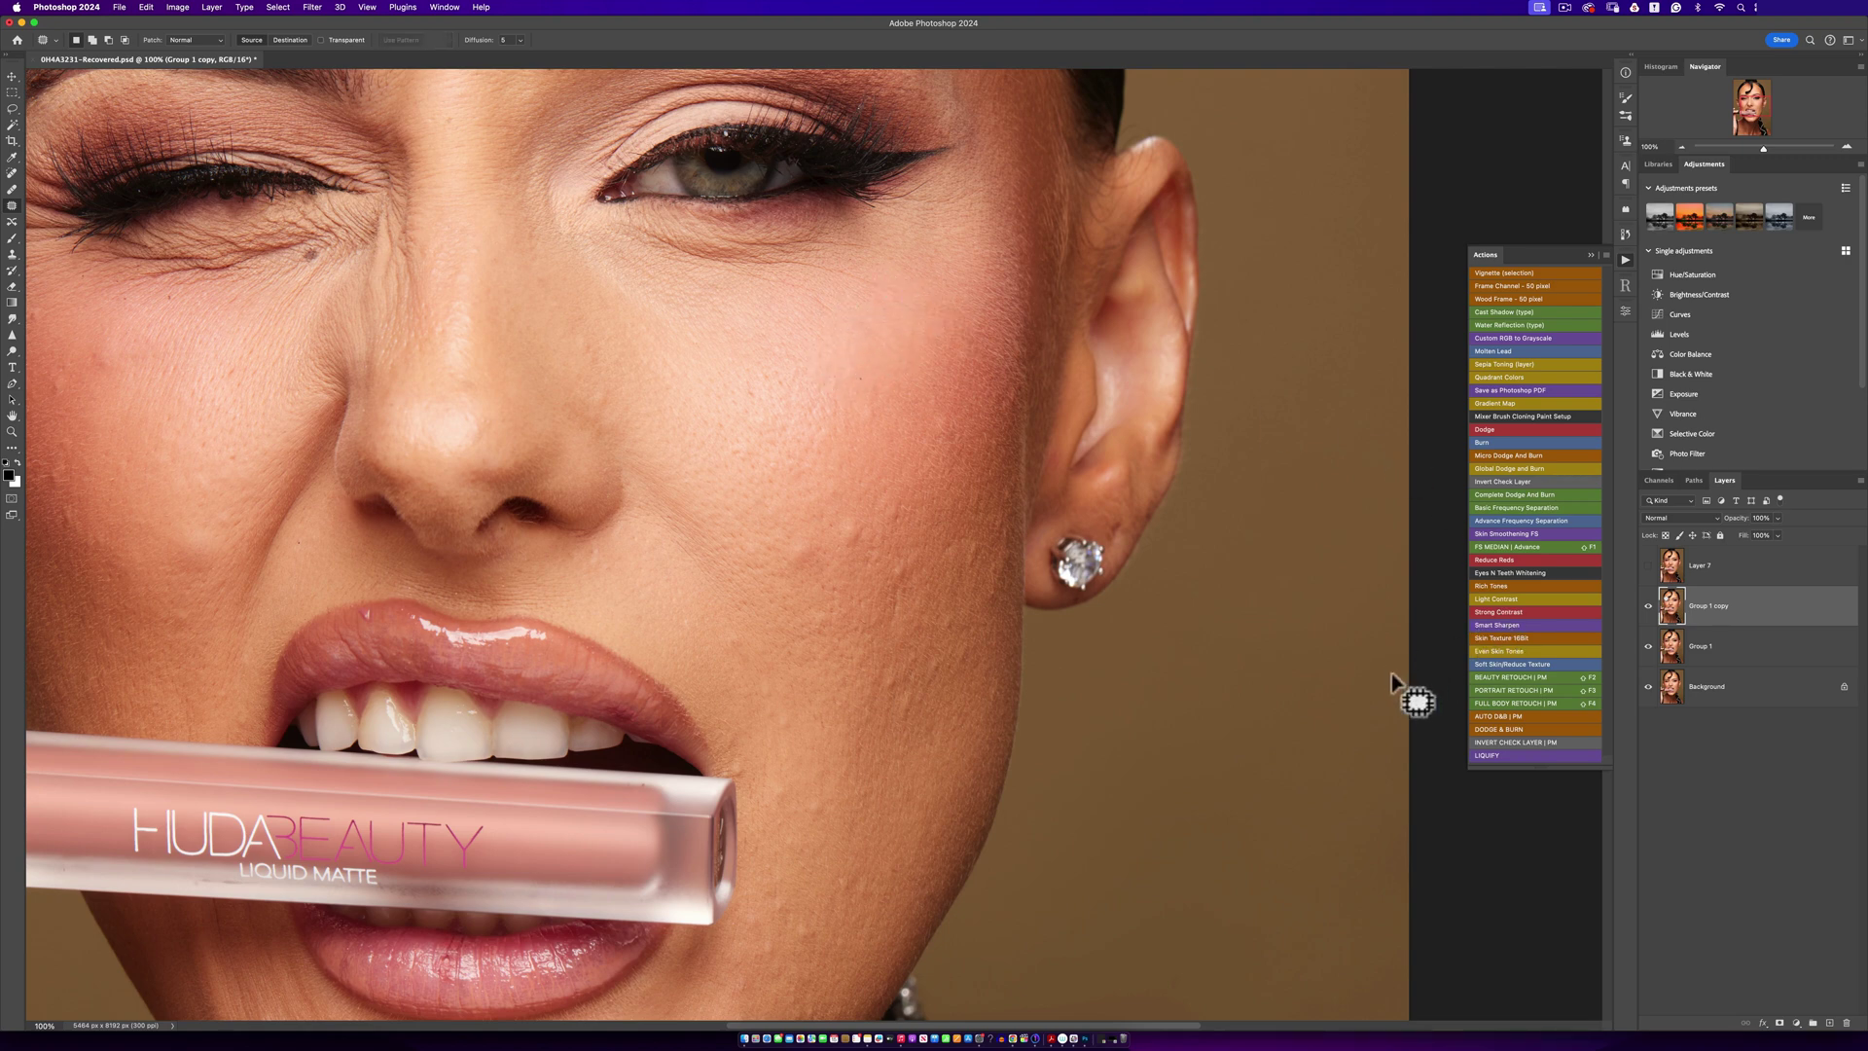
Make Layer 7 visible and view the whole portrait with it
{"action": "left_click", "coordinate": [1648, 646]}
{"action": "left_click", "coordinate": [1648, 565]}
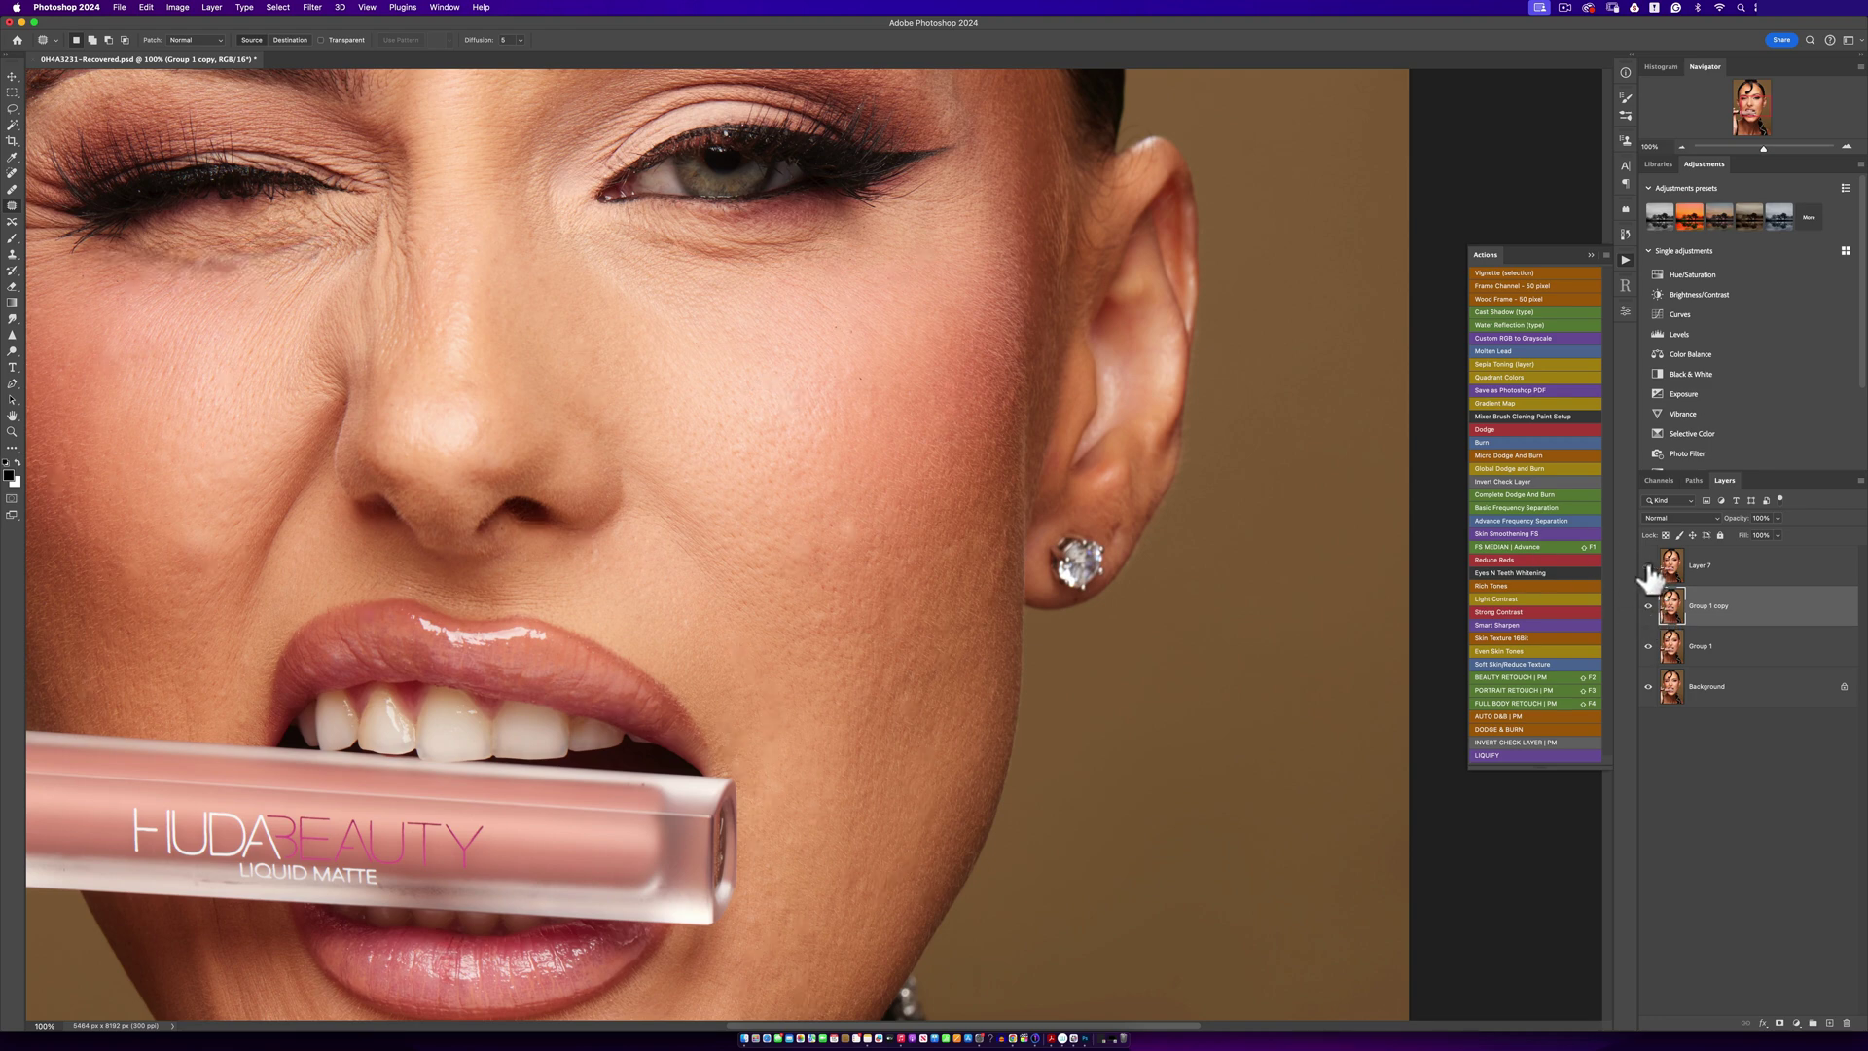
{"action": "key", "text": "z"}
{"action": "left_click", "coordinate": [860, 632], "text": "alt"}
{"action": "left_click", "coordinate": [859, 630], "text": "alt"}
{"action": "left_click", "coordinate": [842, 623], "text": "alt"}
{"action": "left_click", "coordinate": [807, 632], "text": "alt"}
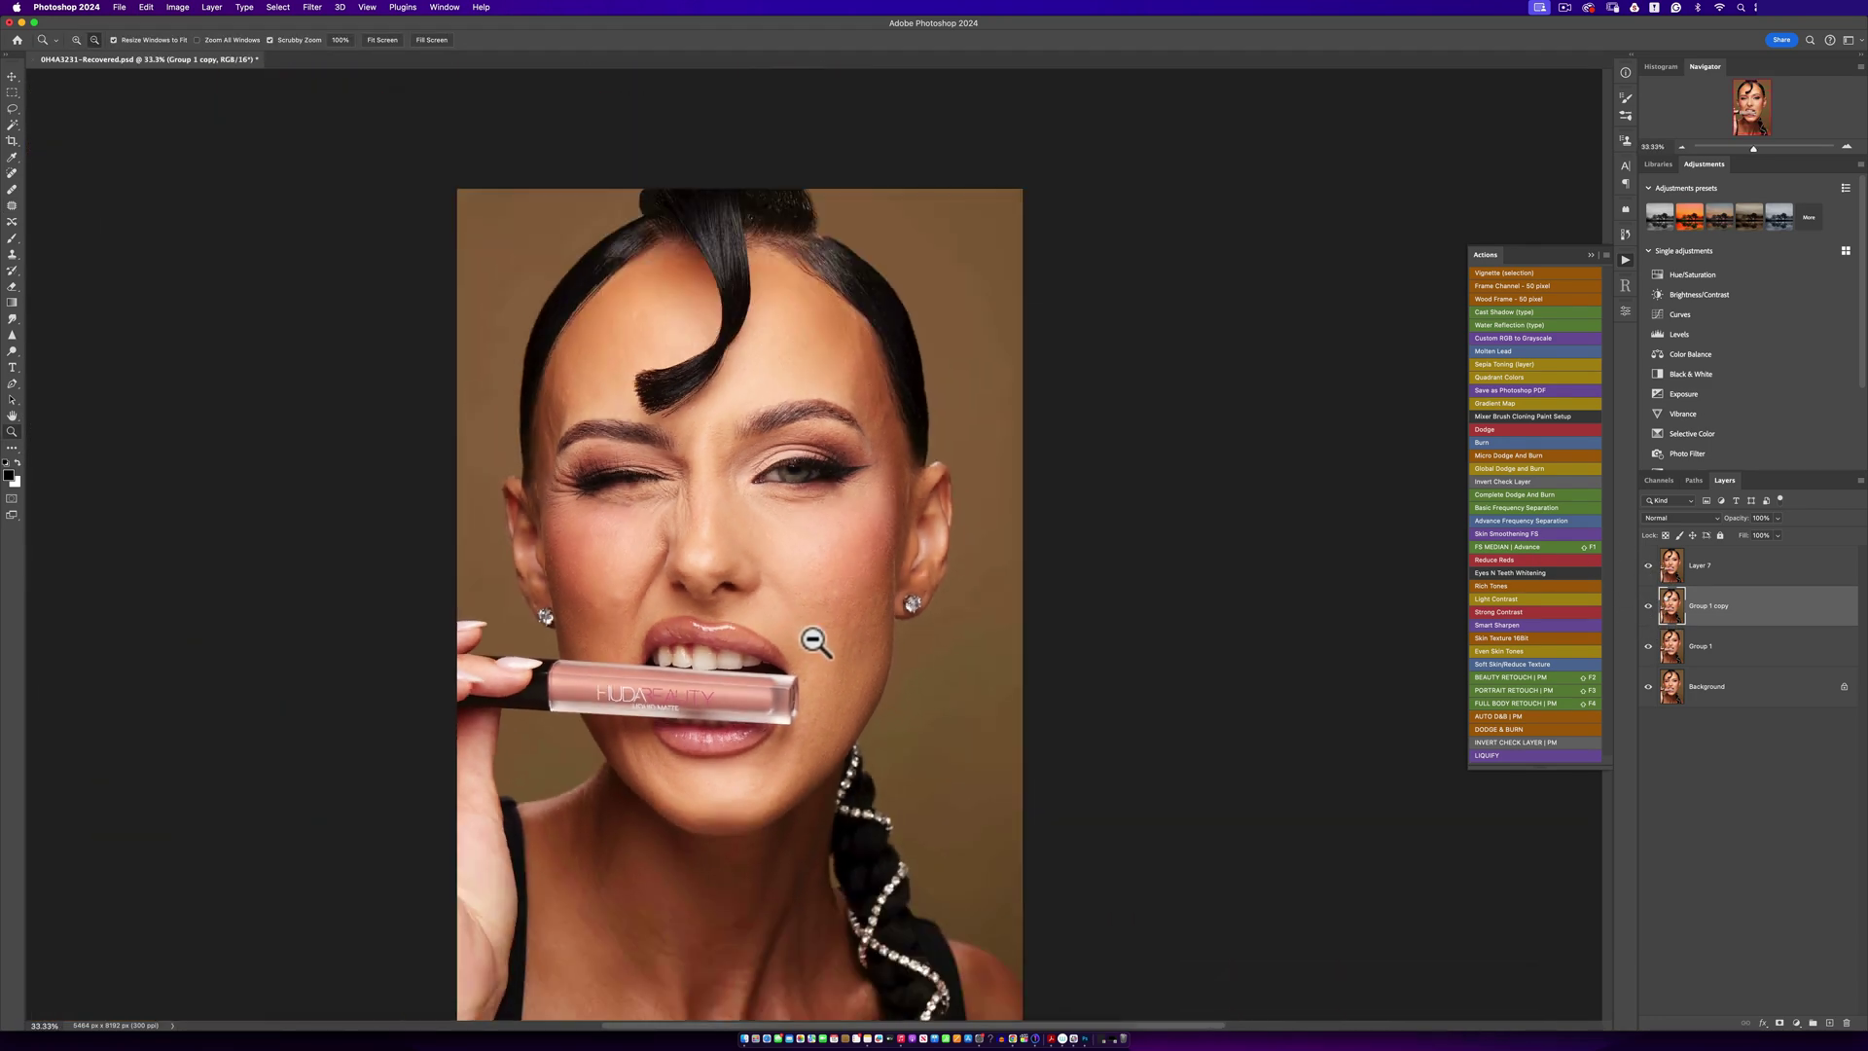
Examine the skin on the cheeks, nose and mouth at several magnifications
{"action": "left_click", "coordinate": [800, 637]}
{"action": "left_click", "coordinate": [807, 643]}
{"action": "left_click", "coordinate": [813, 645]}
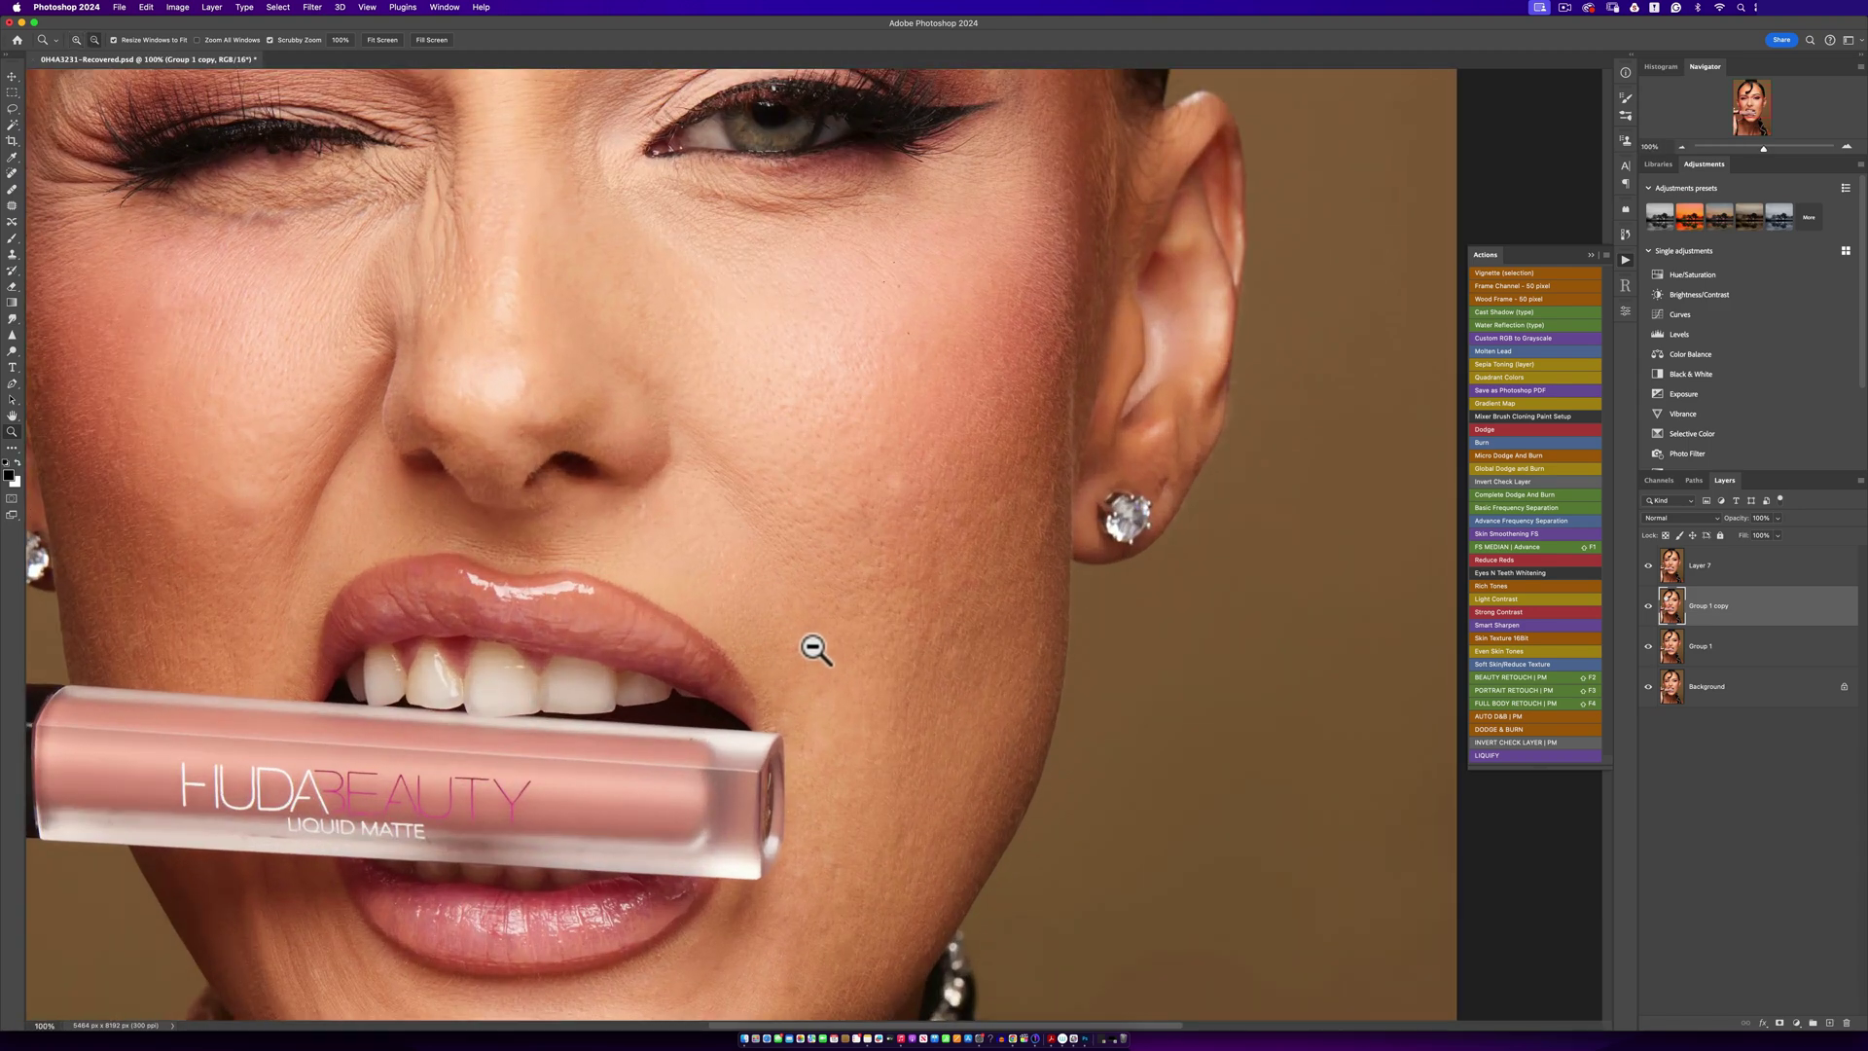
{"action": "left_click", "coordinate": [822, 648], "text": "alt"}
{"action": "key", "text": "j"}
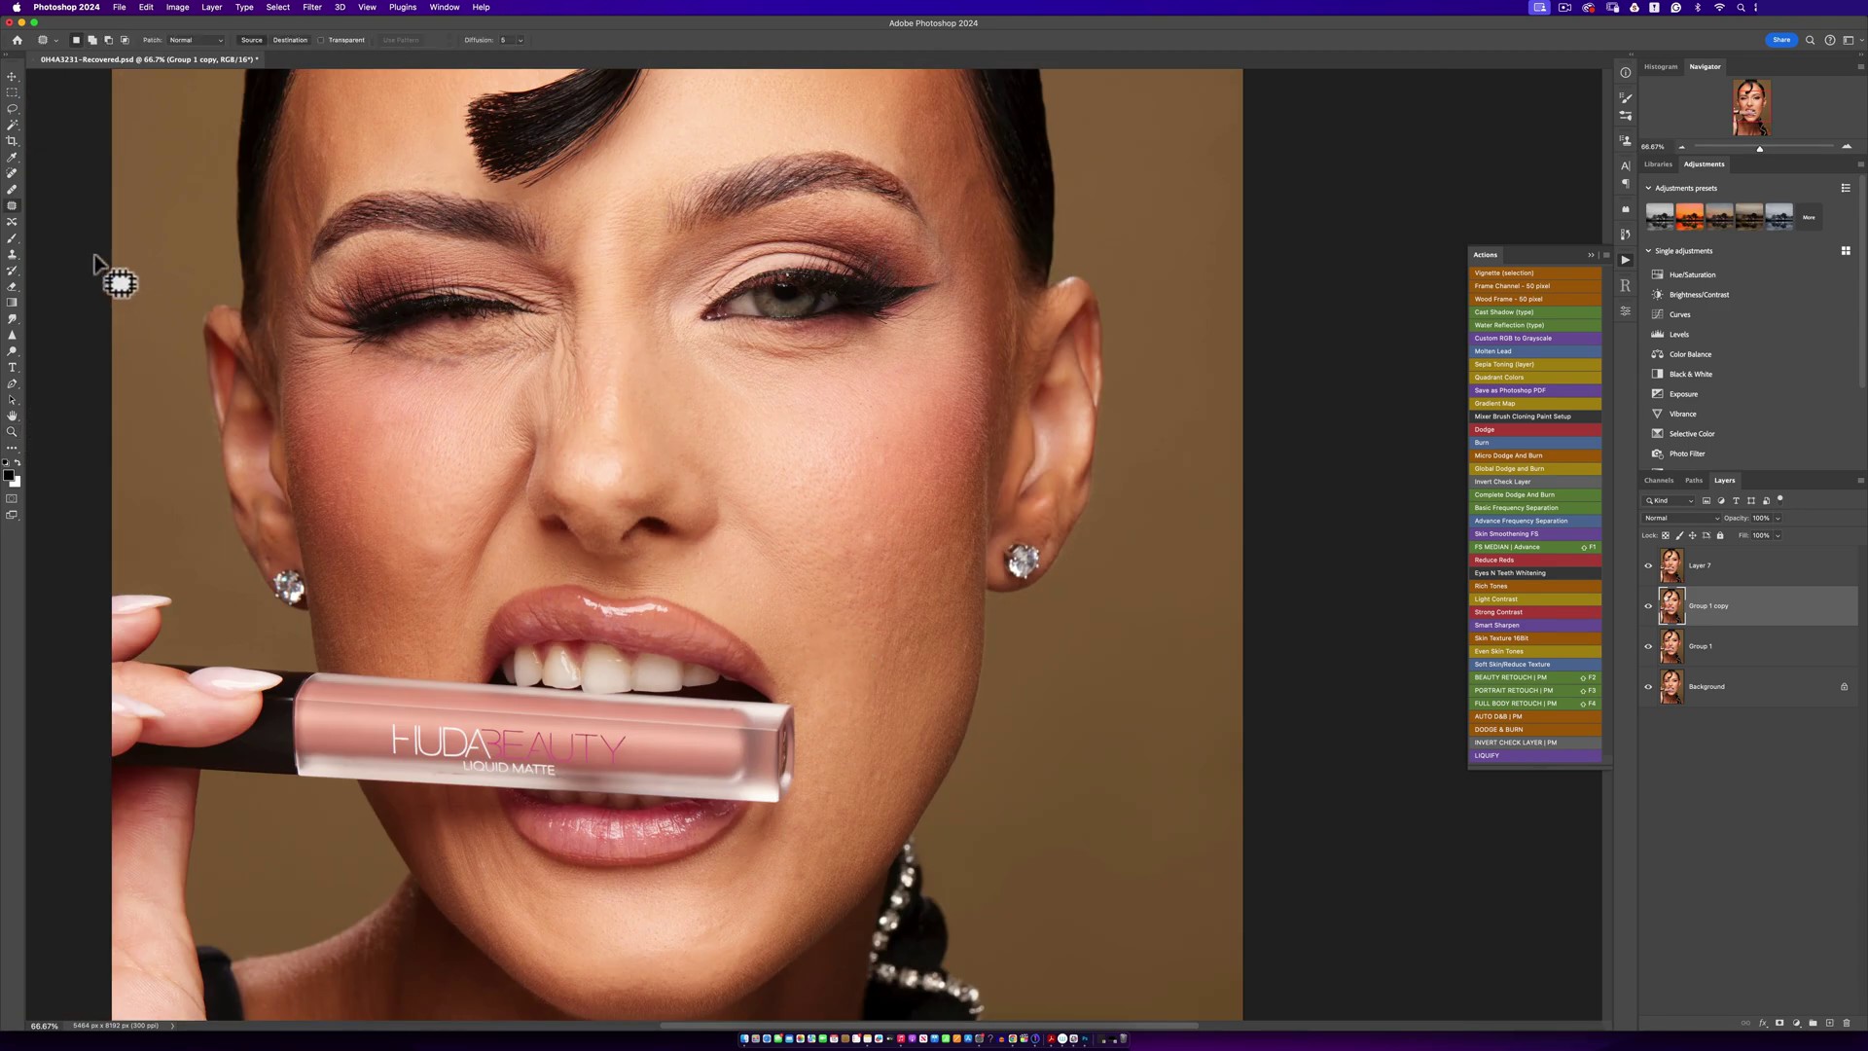
{"action": "key", "text": "z"}
{"action": "left_click", "coordinate": [505, 552], "text": "alt"}
{"action": "left_click", "coordinate": [505, 551], "text": "alt"}
{"action": "left_click", "coordinate": [508, 509]}
{"action": "left_click", "coordinate": [508, 509]}
{"action": "key", "text": "j"}
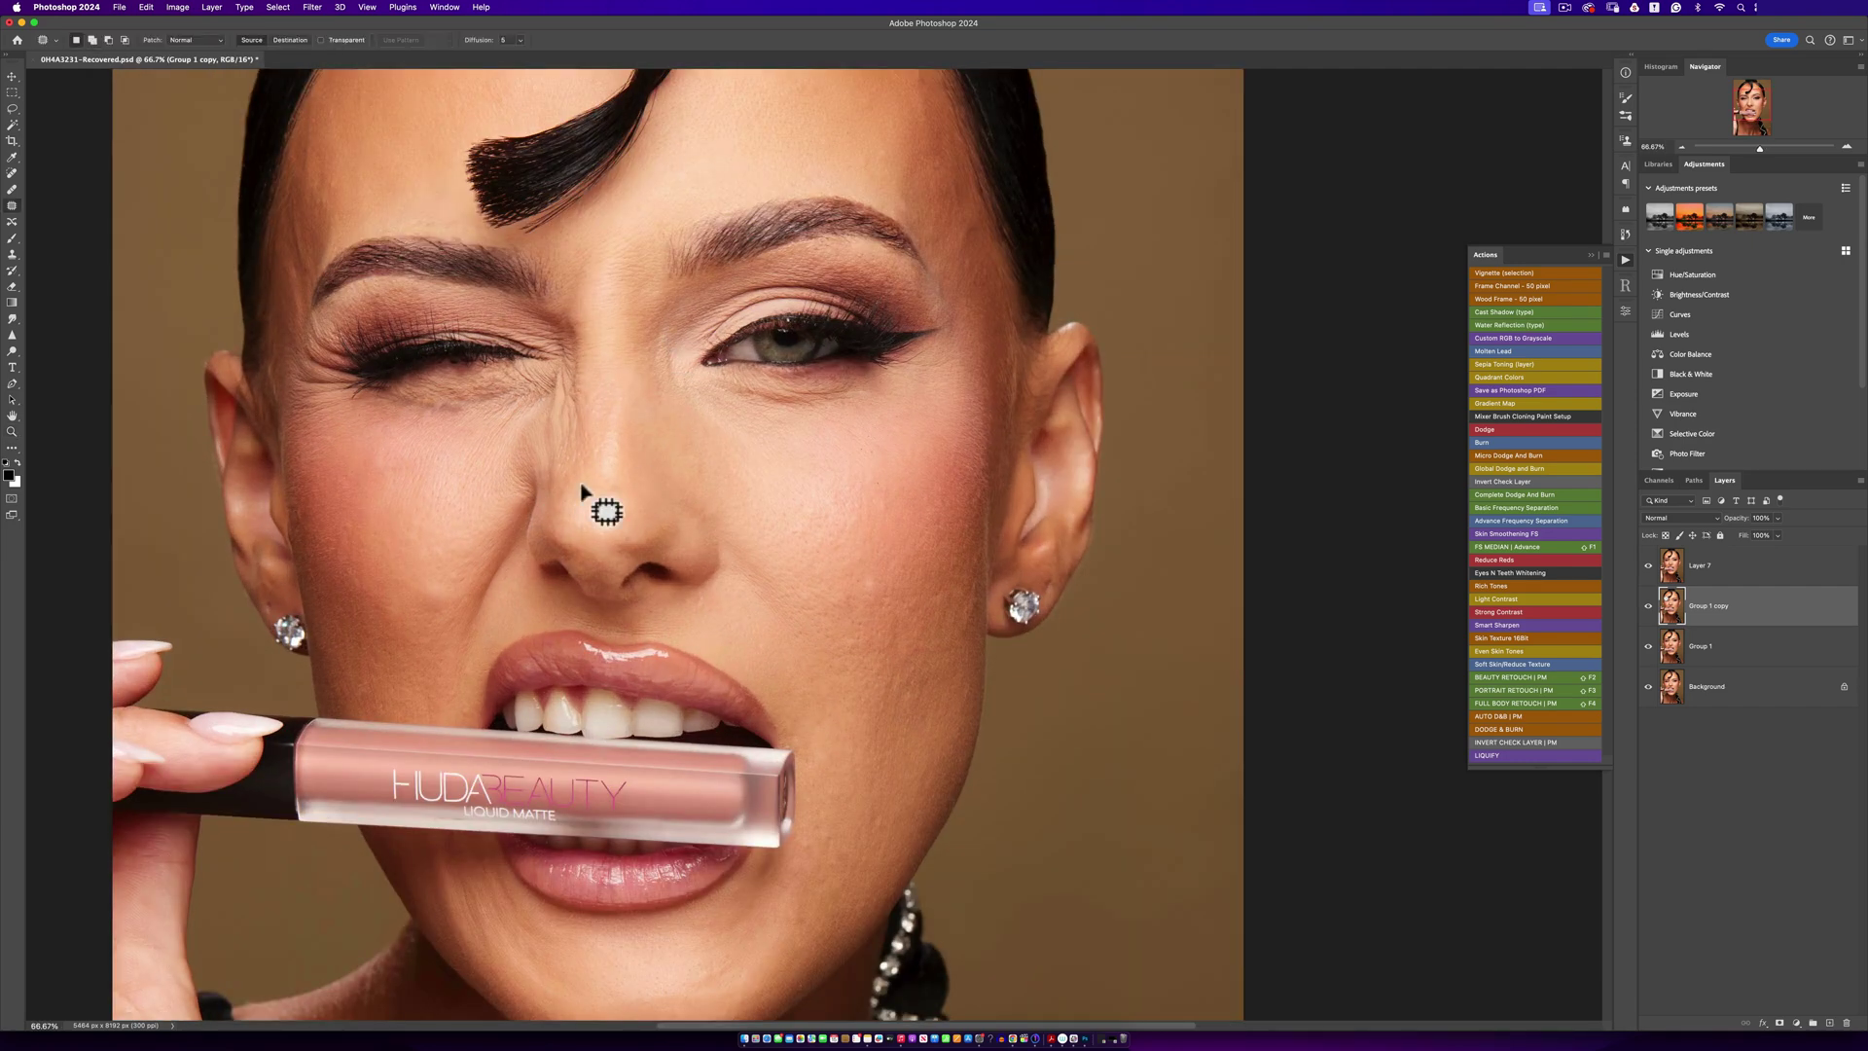
{"action": "key", "text": "z"}
{"action": "left_click", "coordinate": [604, 480], "text": "alt"}
{"action": "key", "text": "j"}
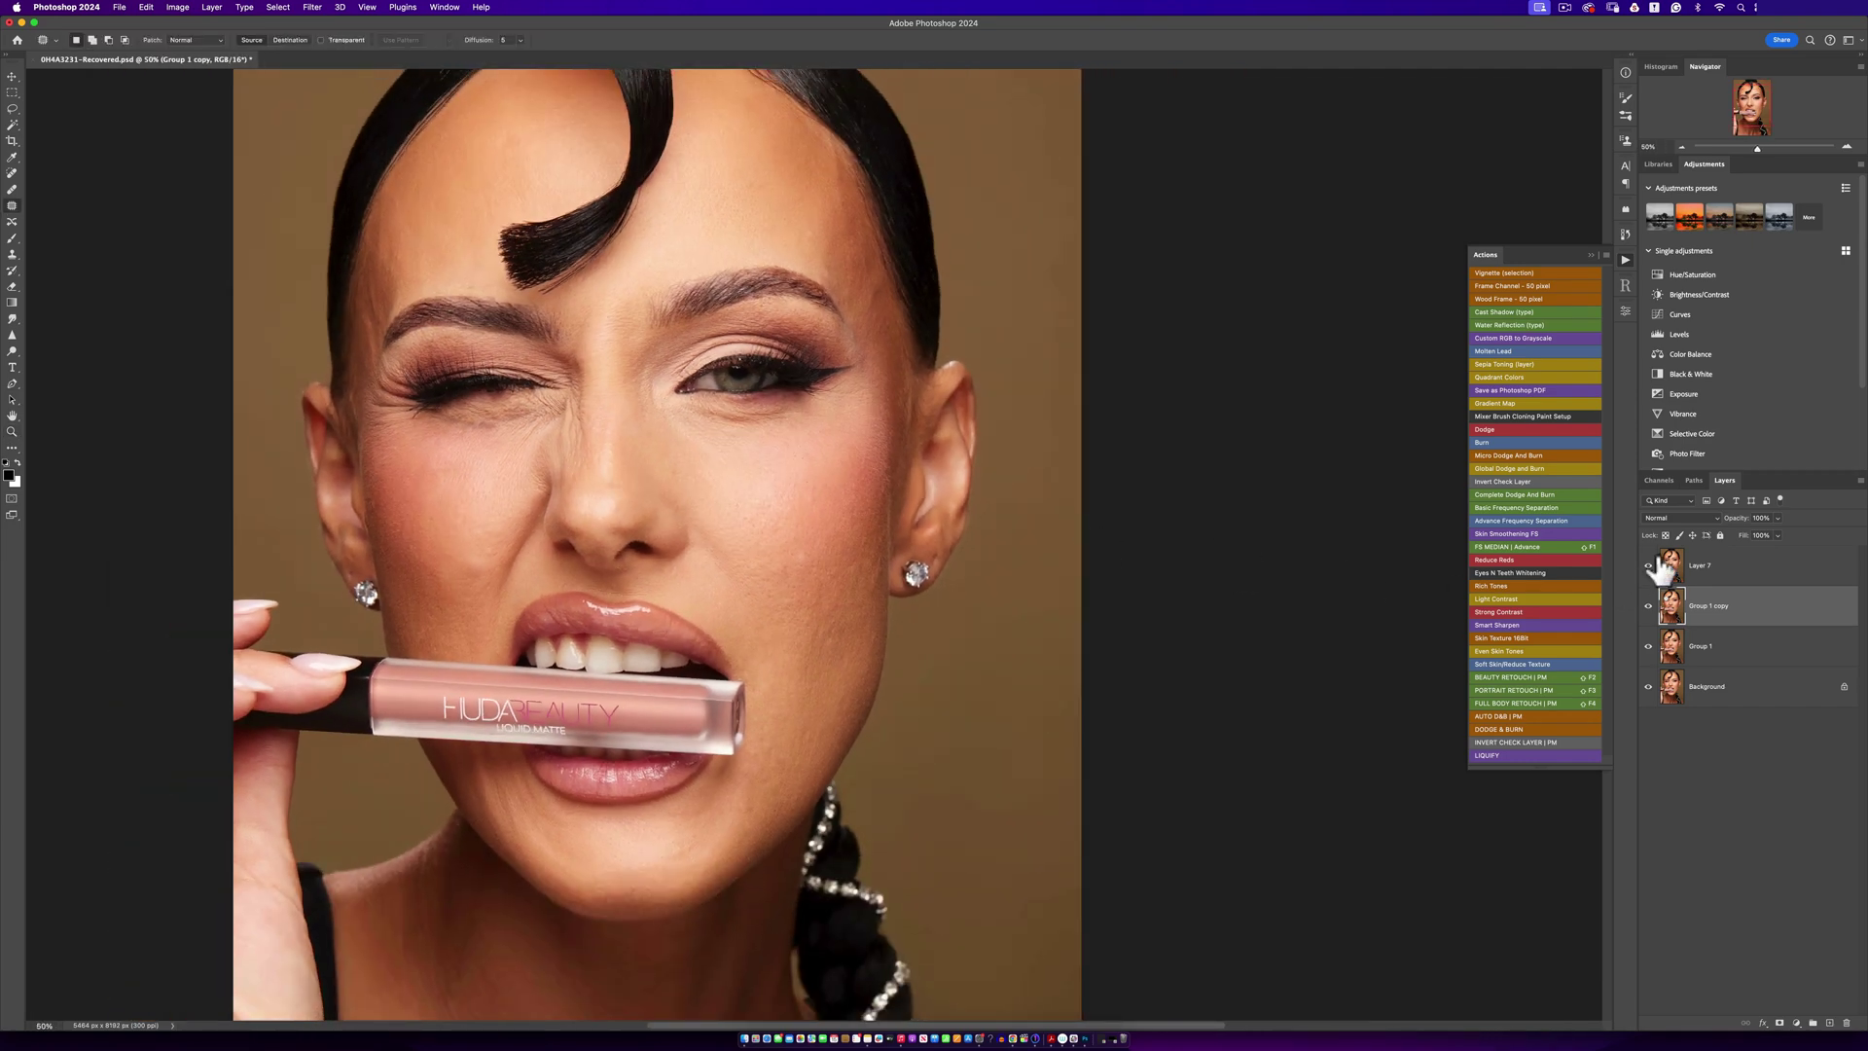
Compare the portrait with the Group 1 copy and Layer 7 layers toggled off and on
{"action": "left_click", "coordinate": [1648, 605]}
{"action": "left_click", "coordinate": [1648, 565]}
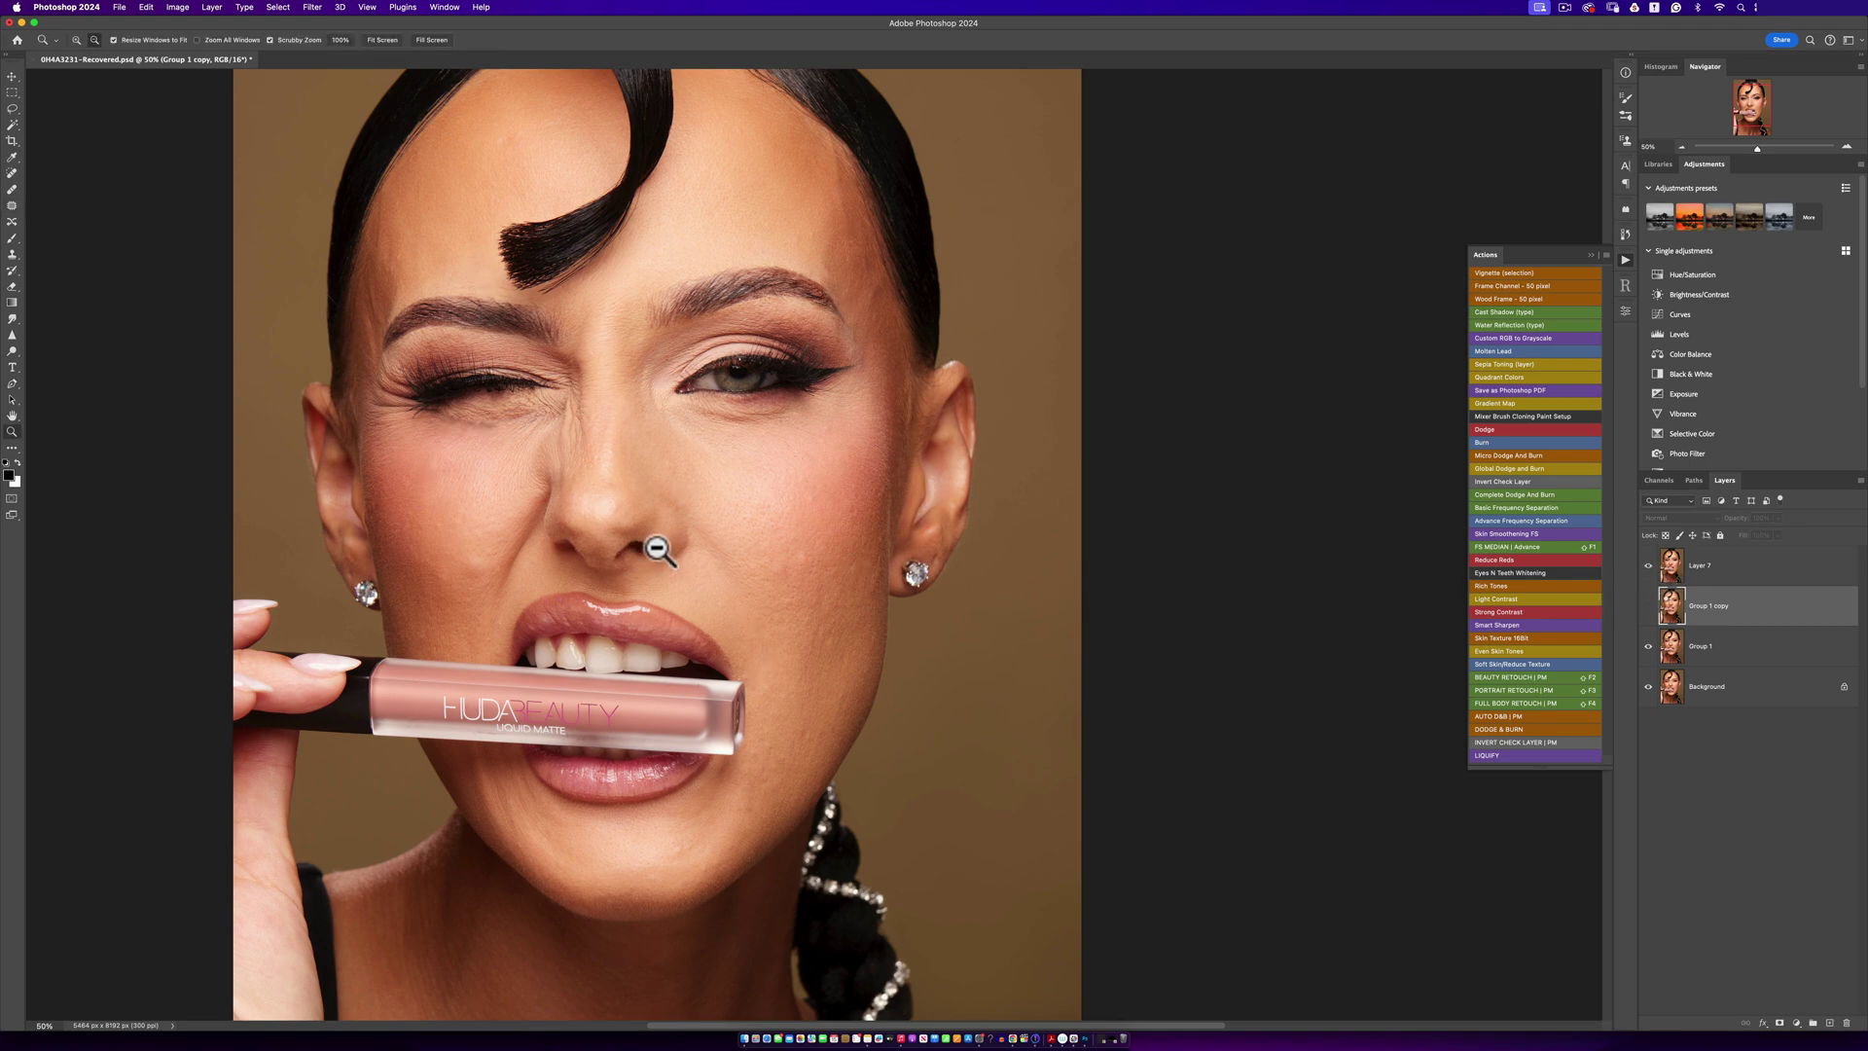
{"action": "left_click", "coordinate": [657, 550], "text": "alt"}
{"action": "left_click", "coordinate": [671, 552], "text": "alt"}
{"action": "left_click", "coordinate": [692, 555]}
{"action": "key", "text": "j"}
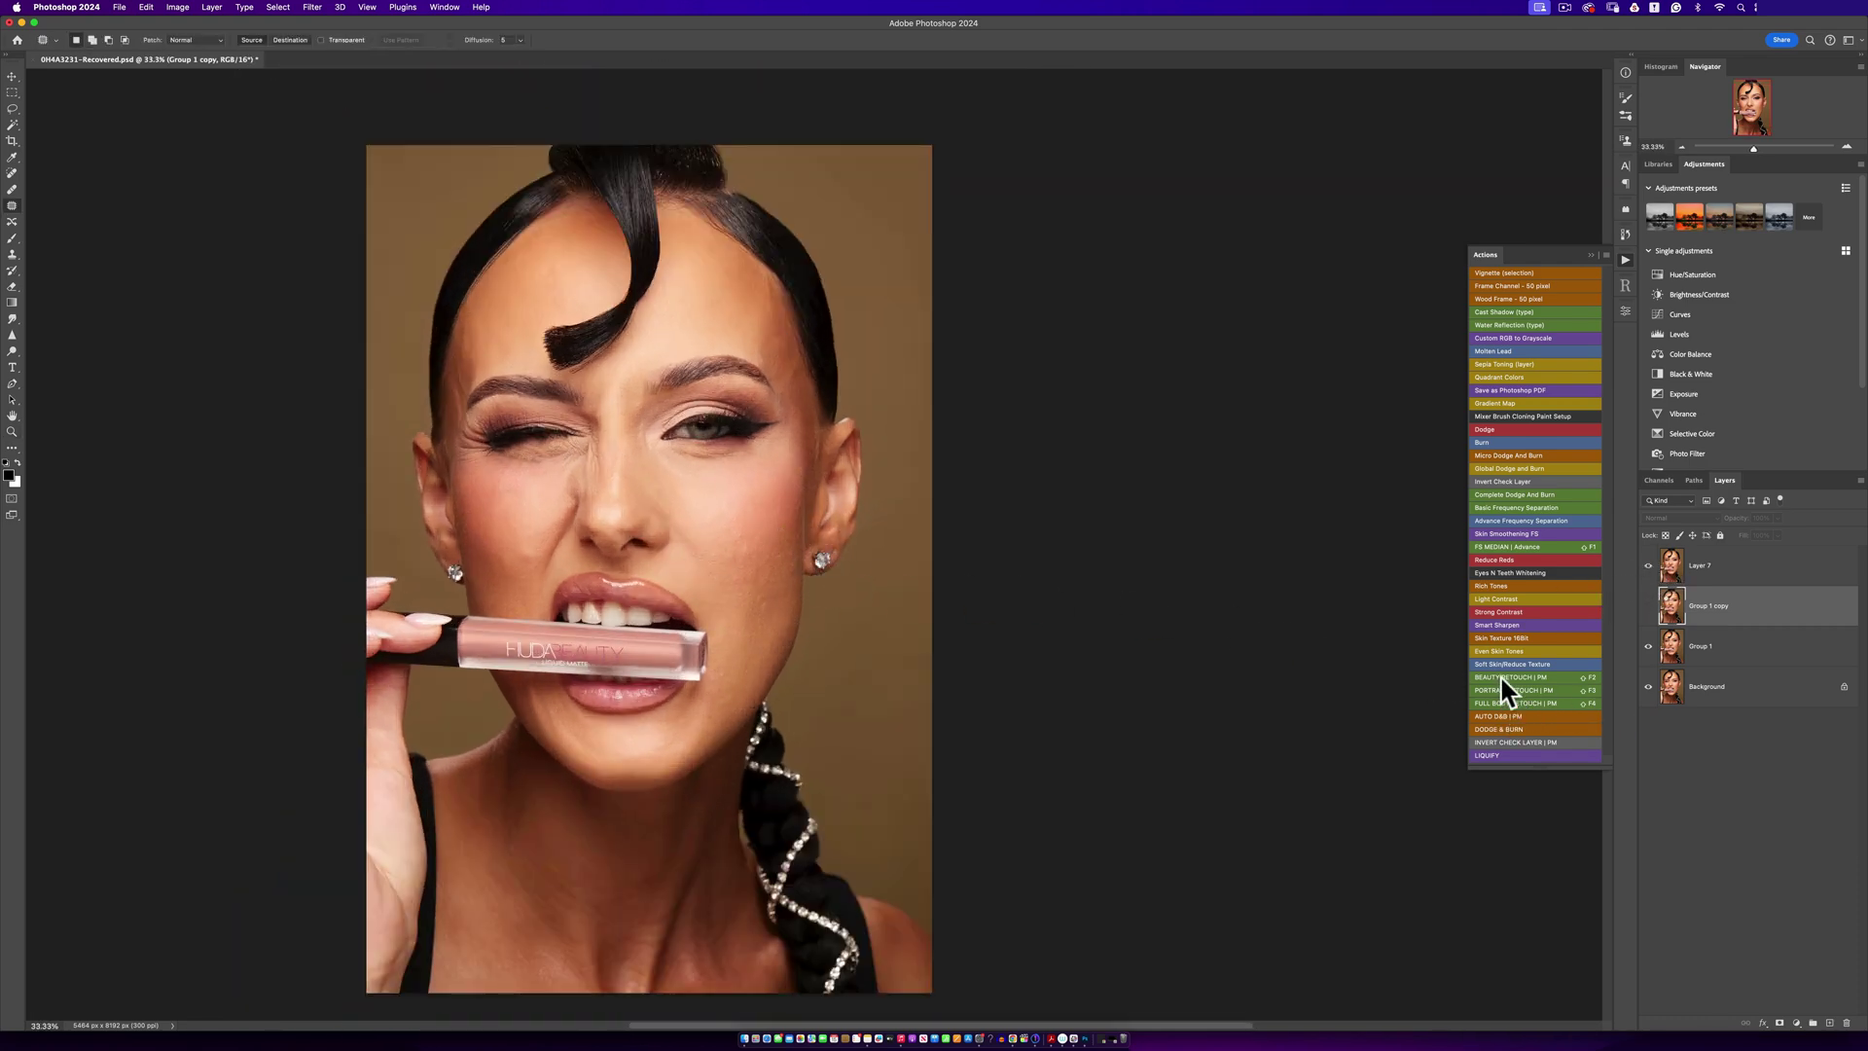
{"action": "left_click", "coordinate": [1648, 605]}
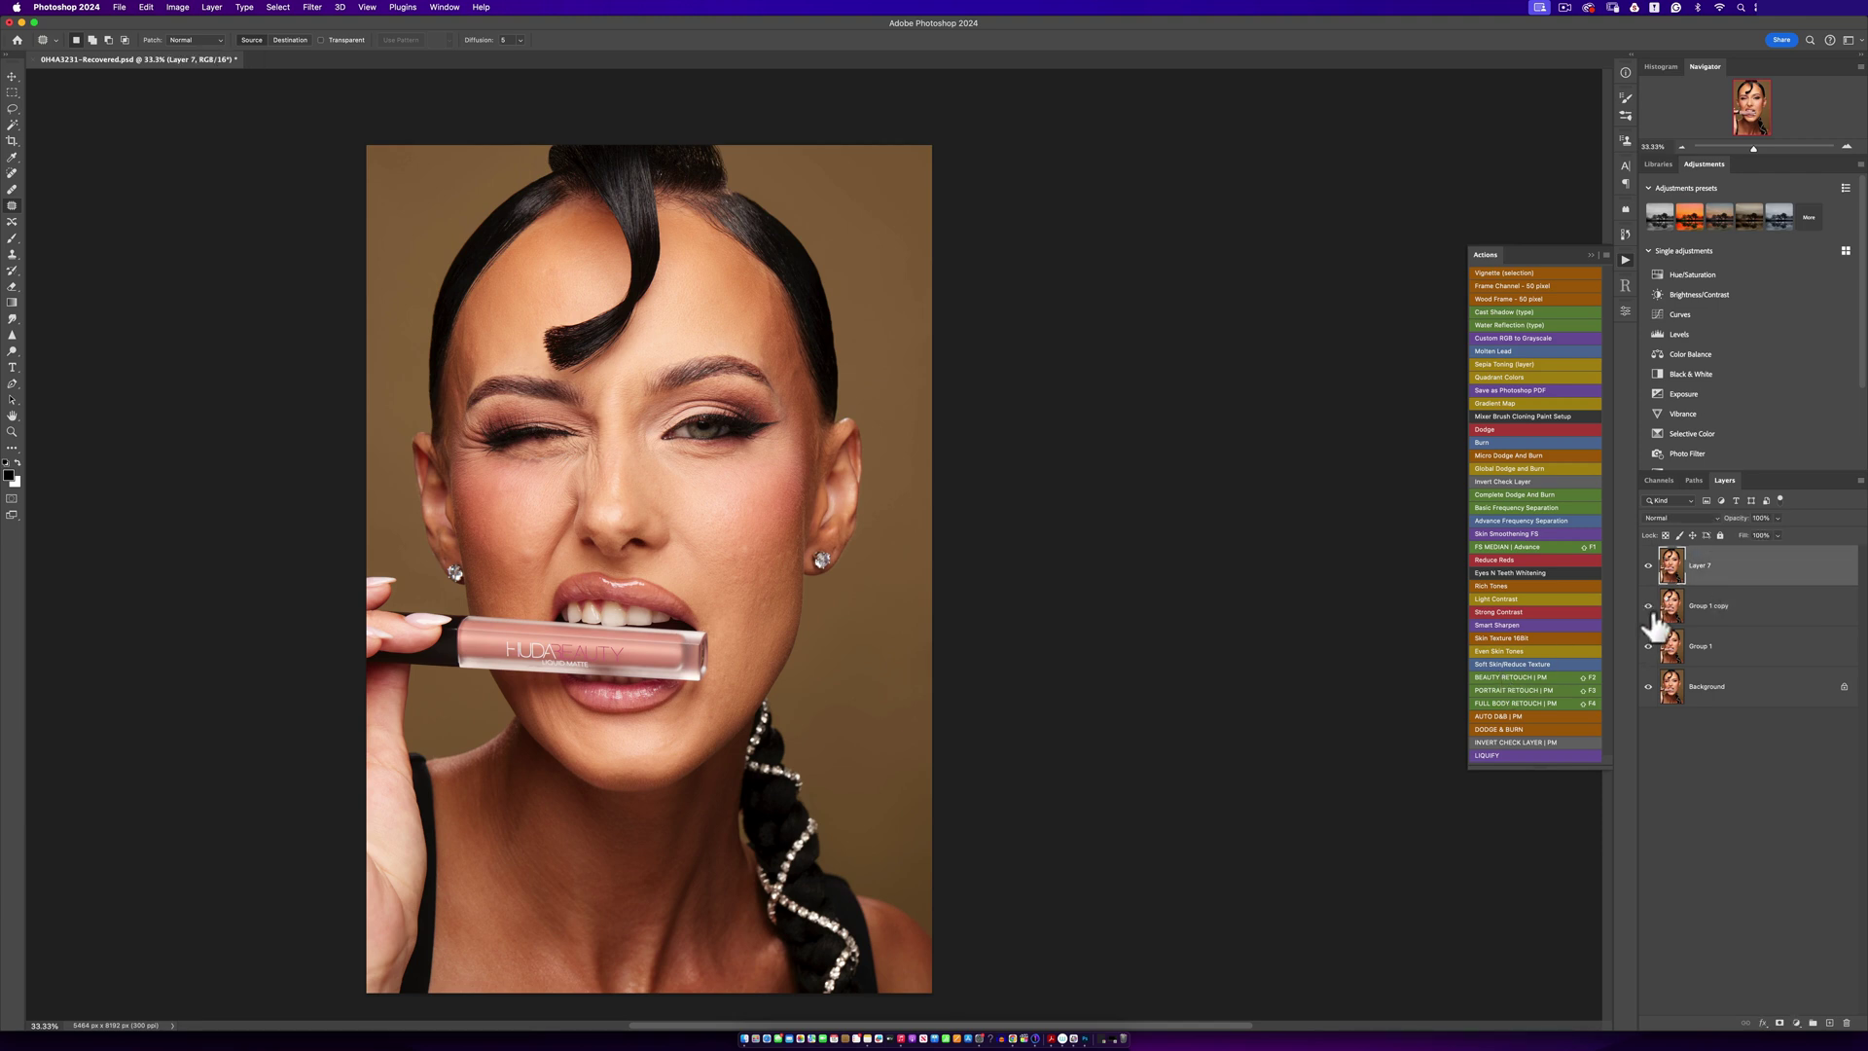
Run the BEAUTY RETOUCH | PM action on Layer 7
{"action": "left_click", "coordinate": [1510, 674]}
{"action": "left_click", "coordinate": [1545, 520]}
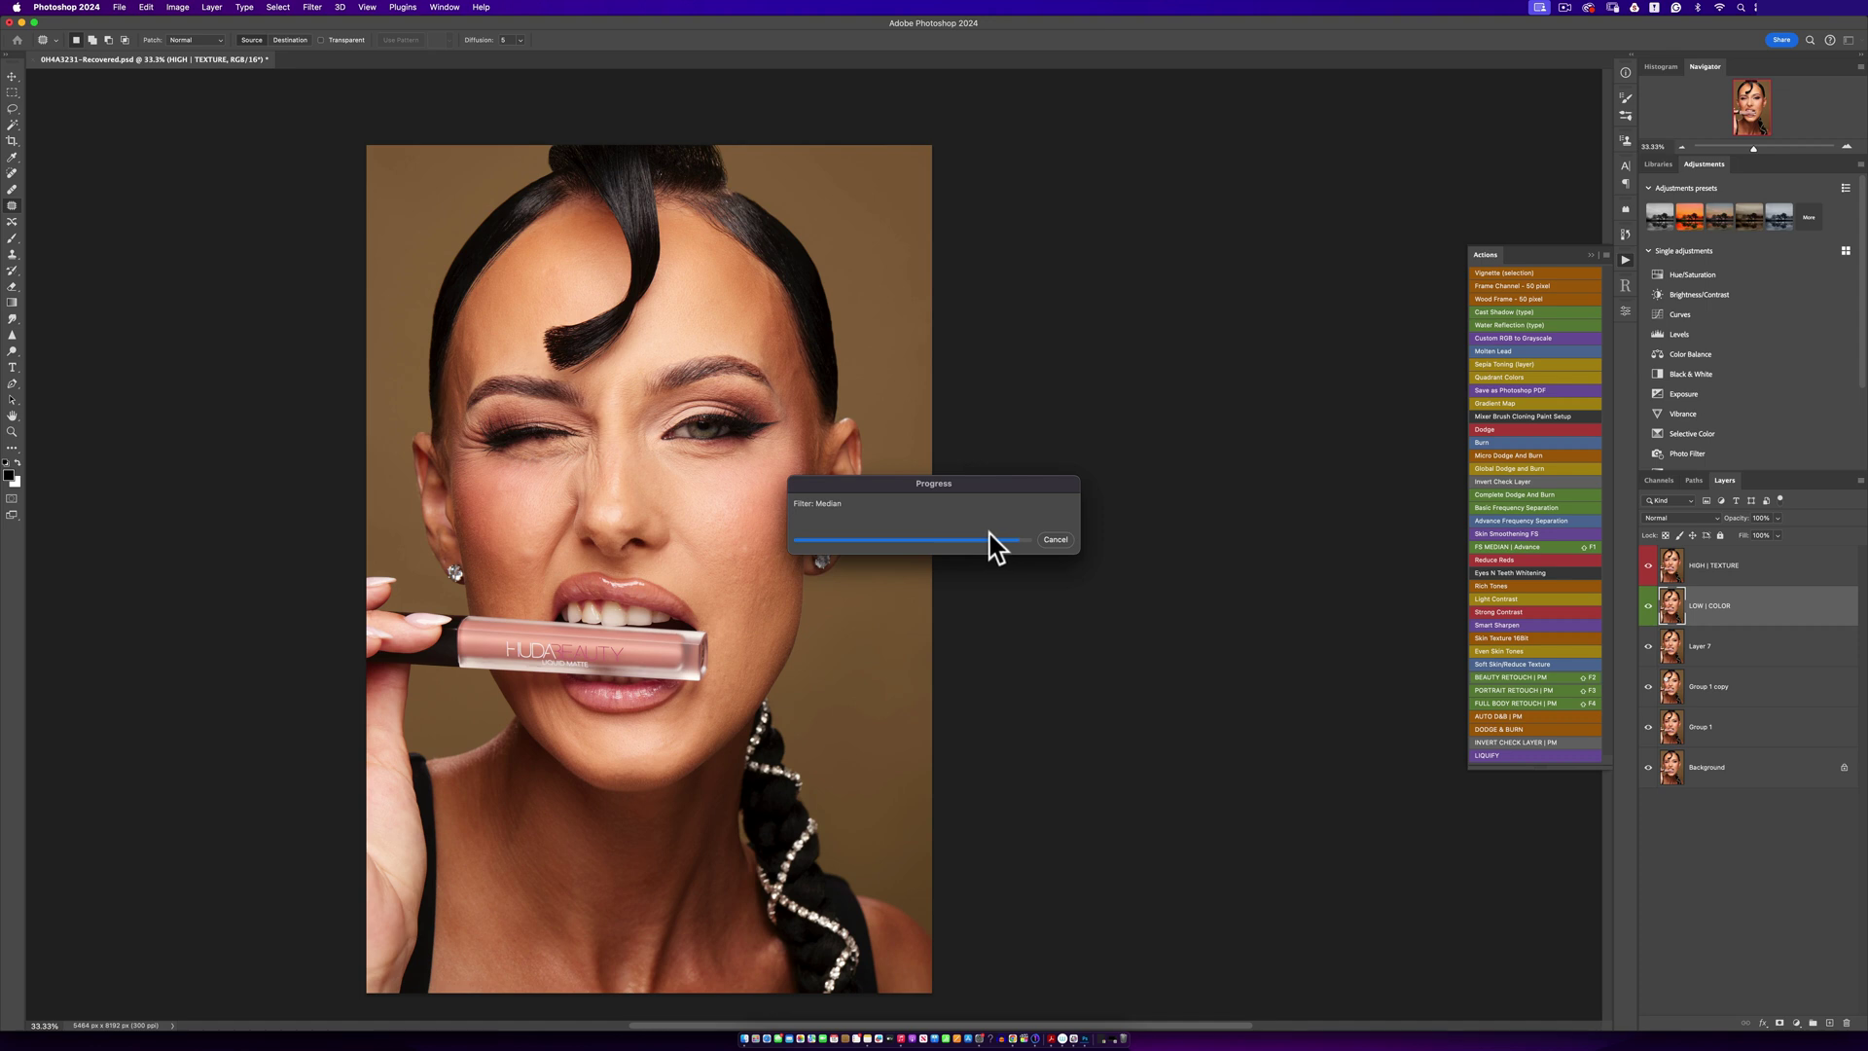
{"action": "left_click", "coordinate": [1664, 554]}
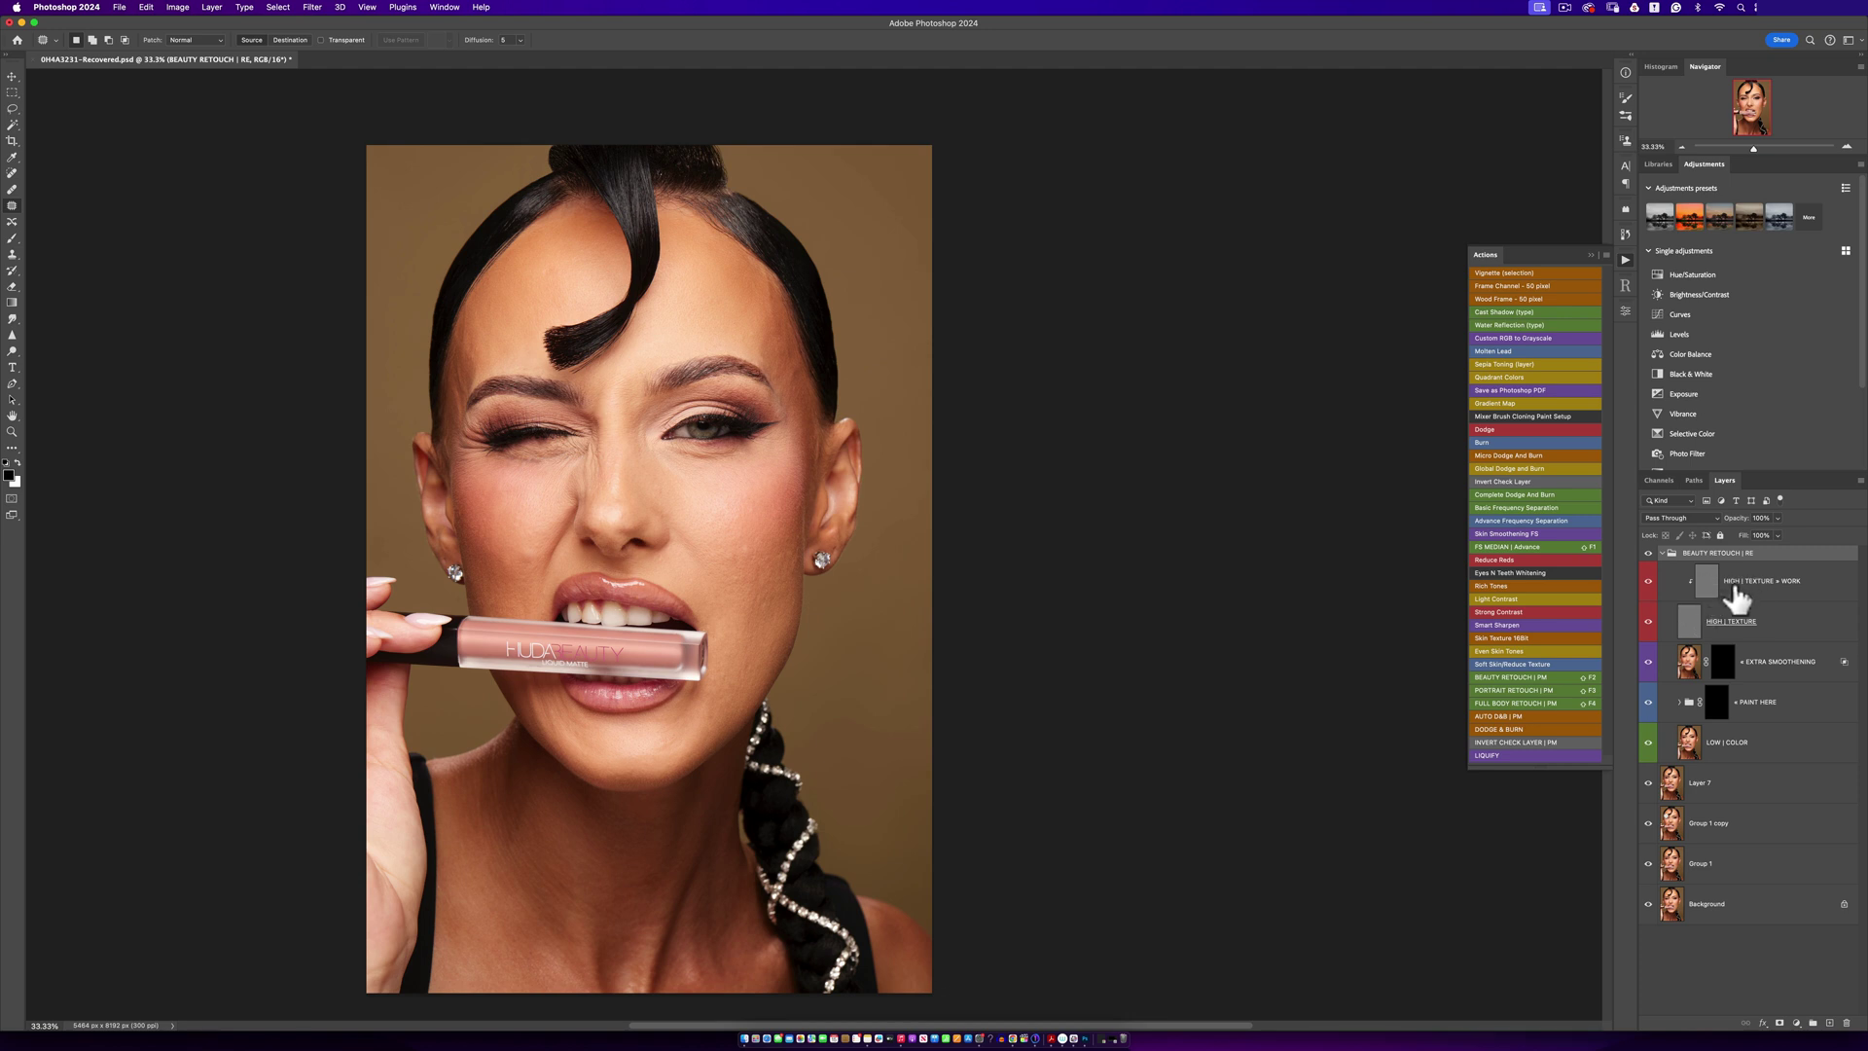
Select the PAINT HERE group's mask and ready a Soft Round brush with 0% hardness and white as the foreground colour
{"action": "left_click", "coordinate": [1717, 713]}
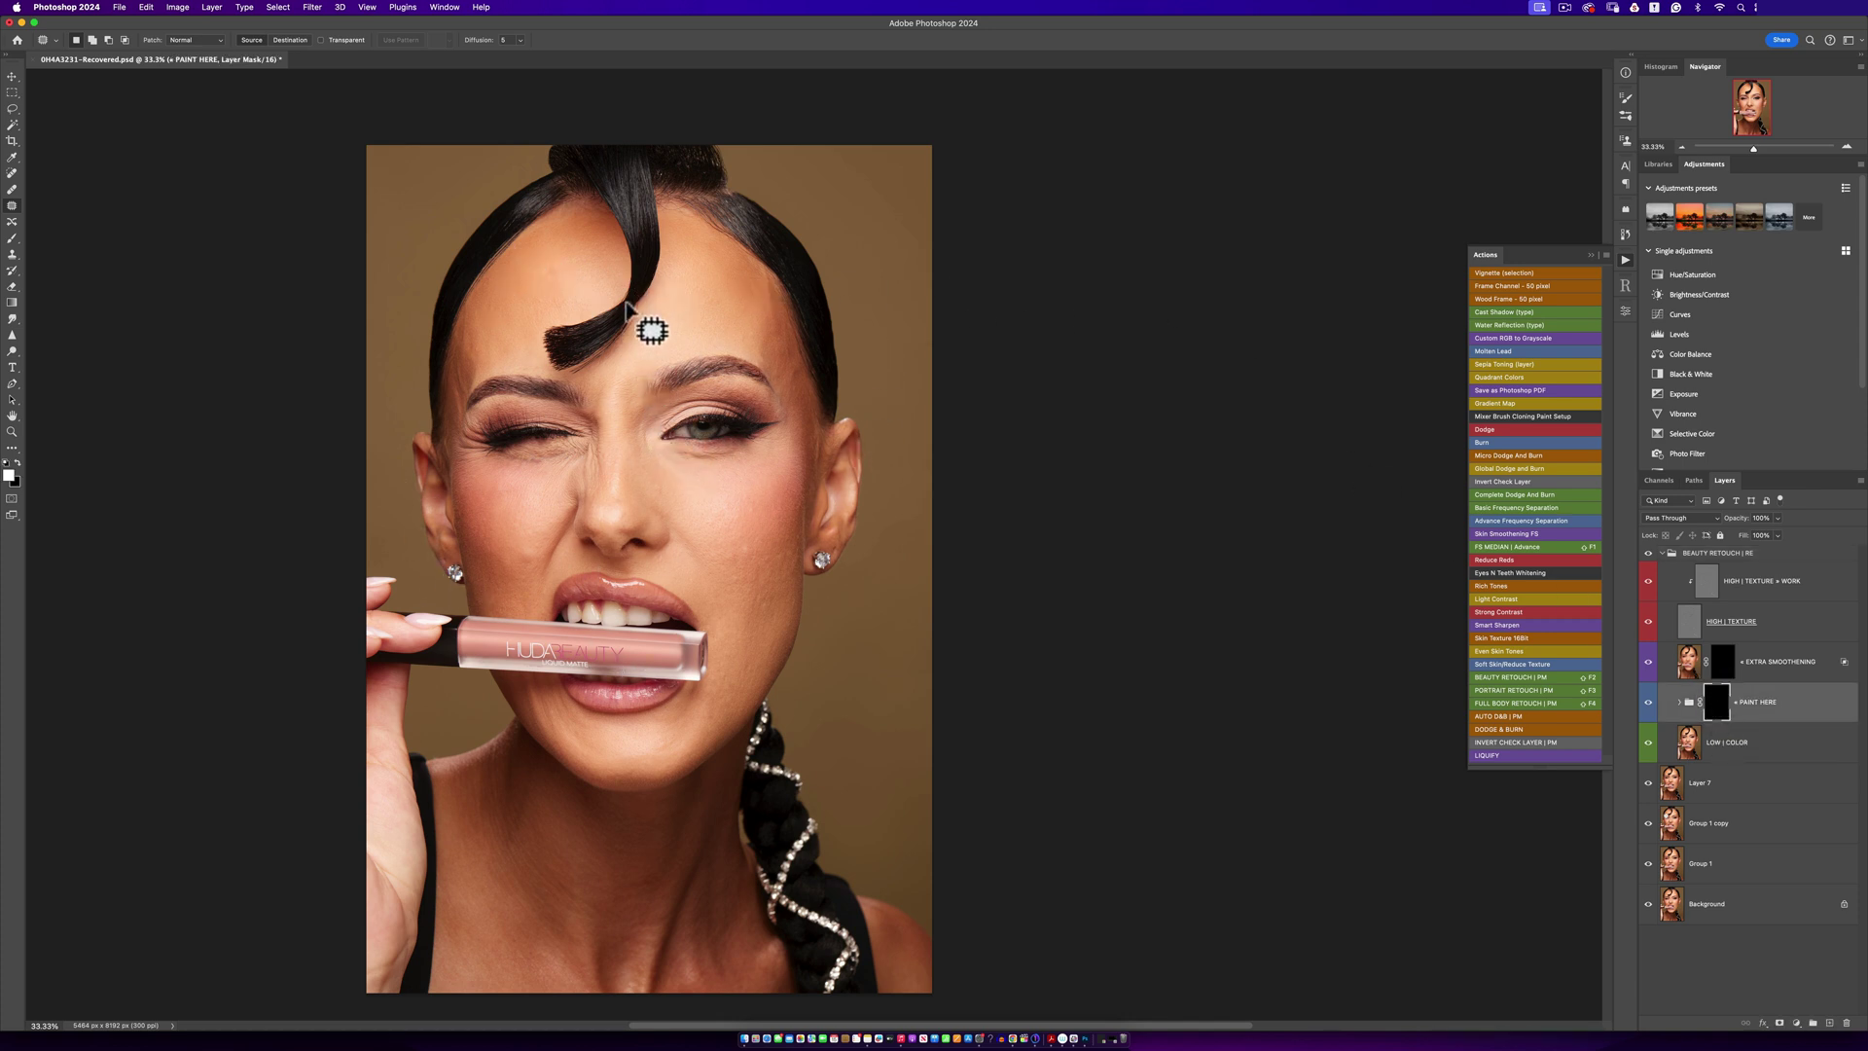
{"action": "left_click", "coordinate": [13, 238]}
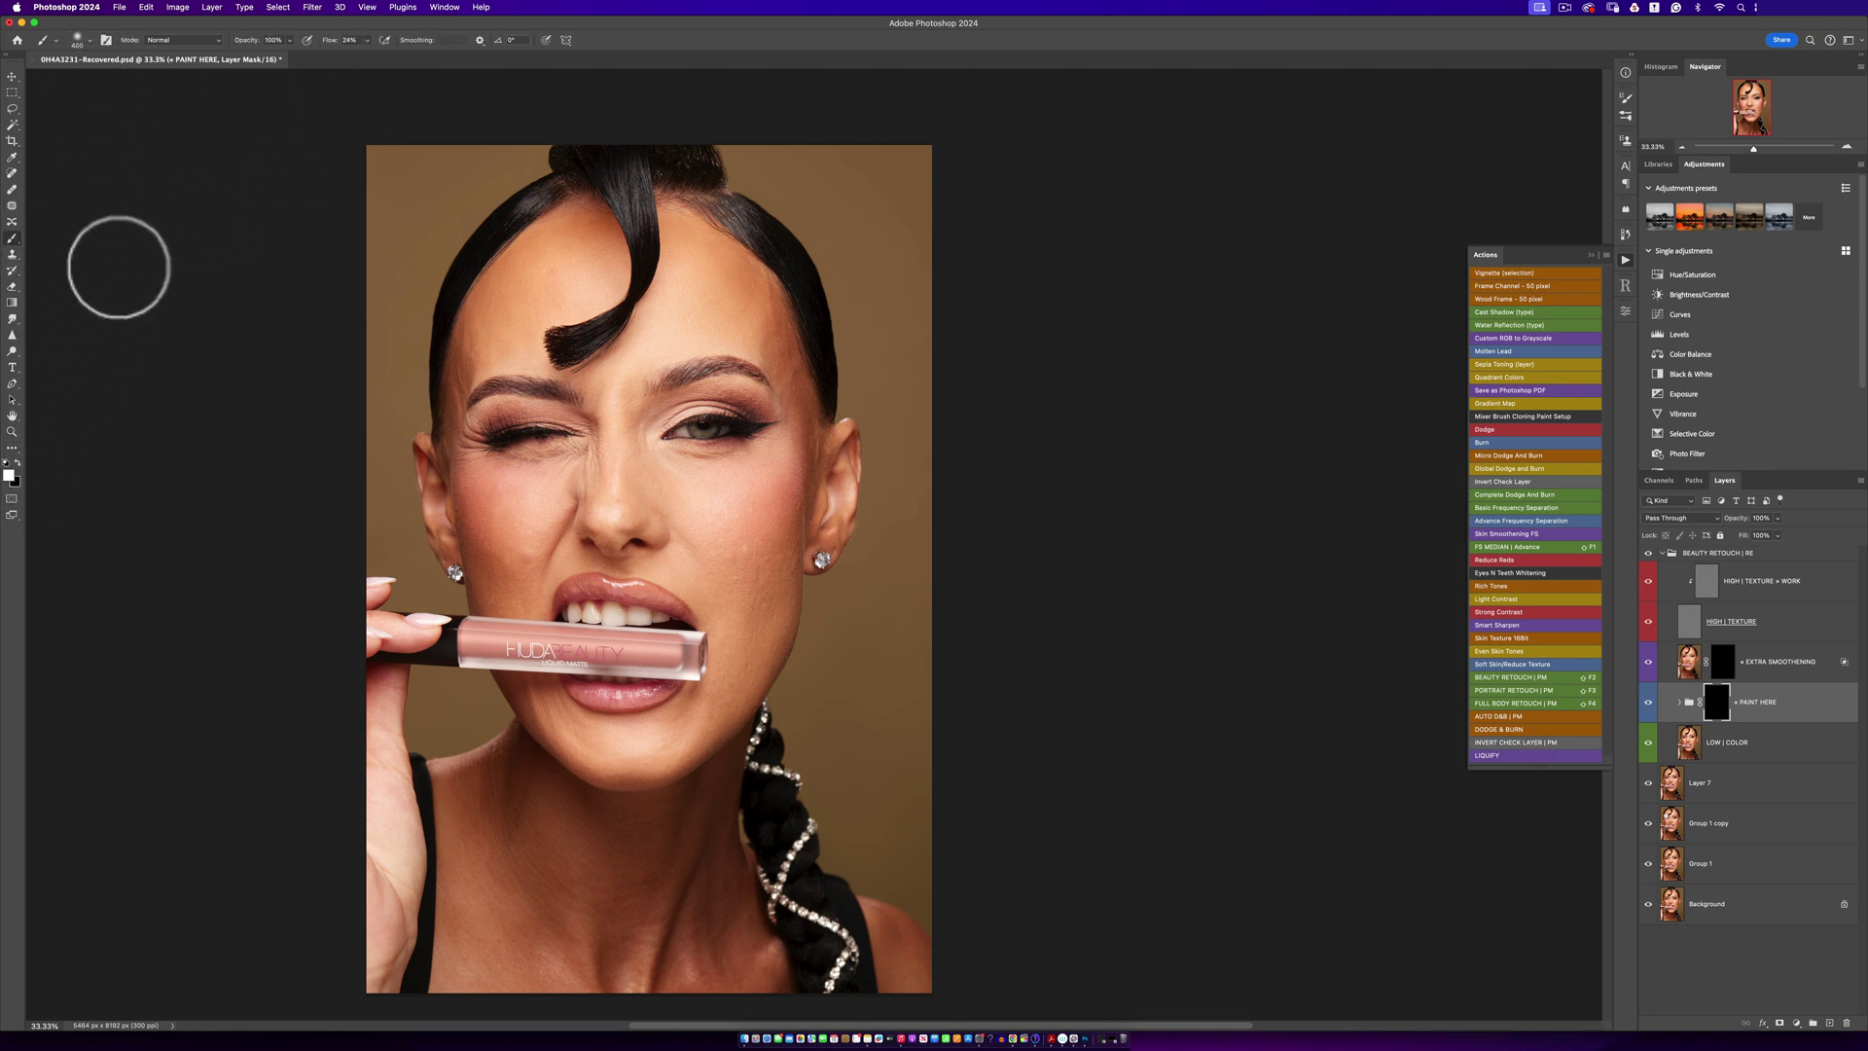
{"action": "left_click", "coordinate": [87, 39]}
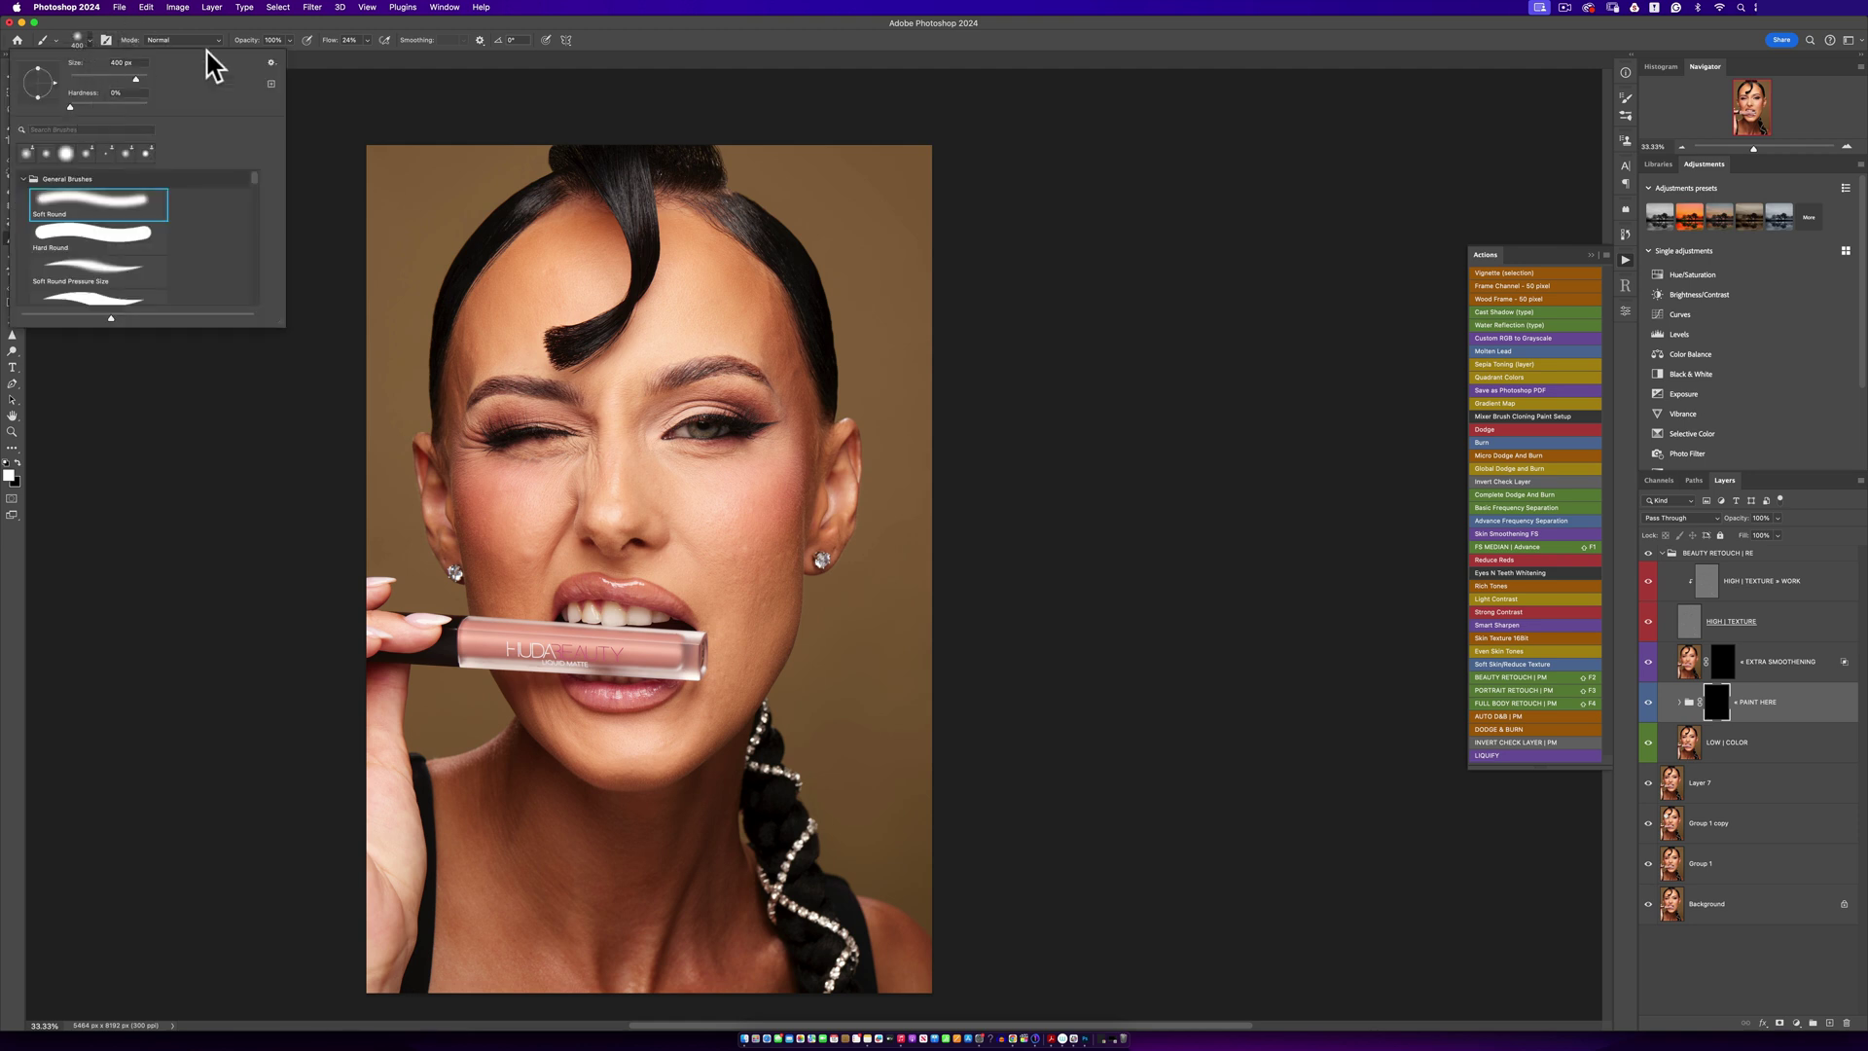
{"action": "left_click", "coordinate": [648, 37]}
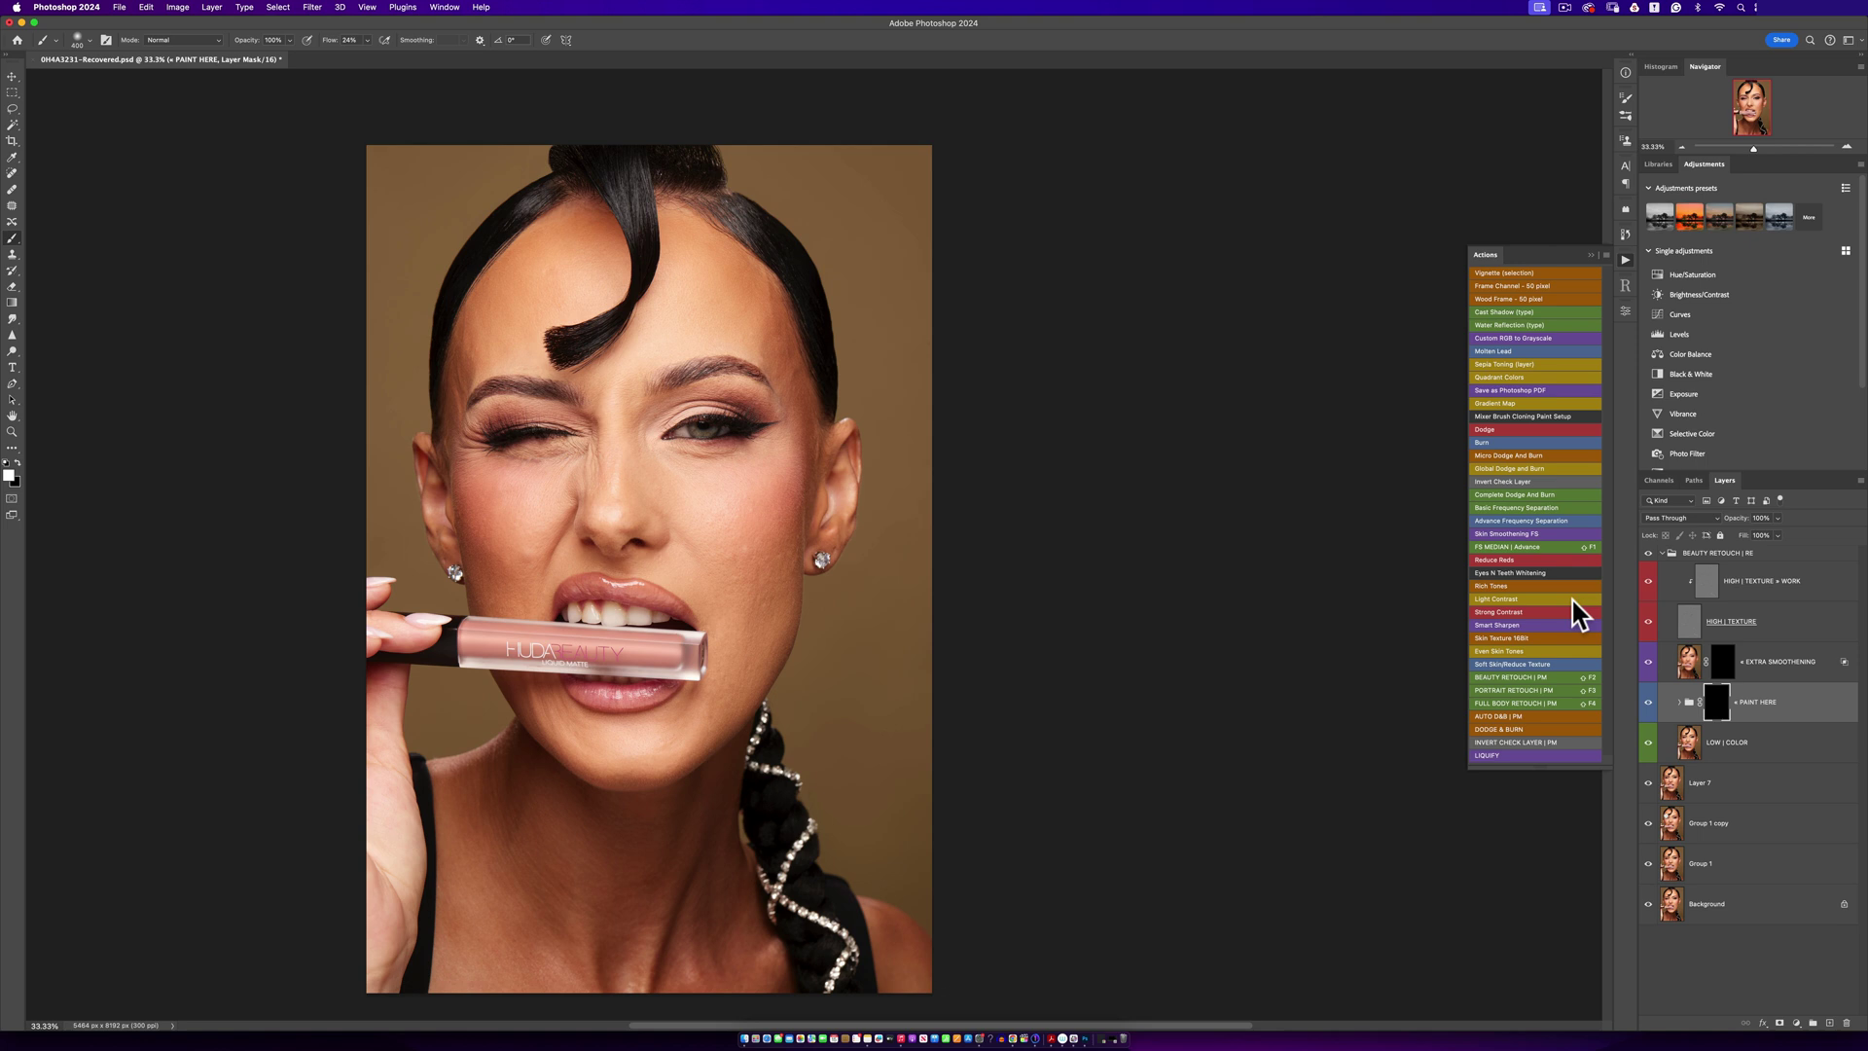
Paint white on the PAINT HERE mask over the cheek below the open eye, down towards the jaw
{"action": "key", "text": "bracketright"}
{"action": "key", "text": "bracketright"}
{"action": "key", "text": "bracketleft"}
{"action": "mouse_move", "coordinate": [672, 498]}
{"action": "left_mouse_down"}
{"action": "mouse_move", "coordinate": [744, 558]}
{"action": "mouse_move", "coordinate": [691, 514]}
{"action": "mouse_move", "coordinate": [732, 514]}
{"action": "mouse_move", "coordinate": [759, 597]}
{"action": "left_mouse_up"}
{"action": "key", "text": "bracketleft"}
{"action": "key", "text": "bracketleft"}
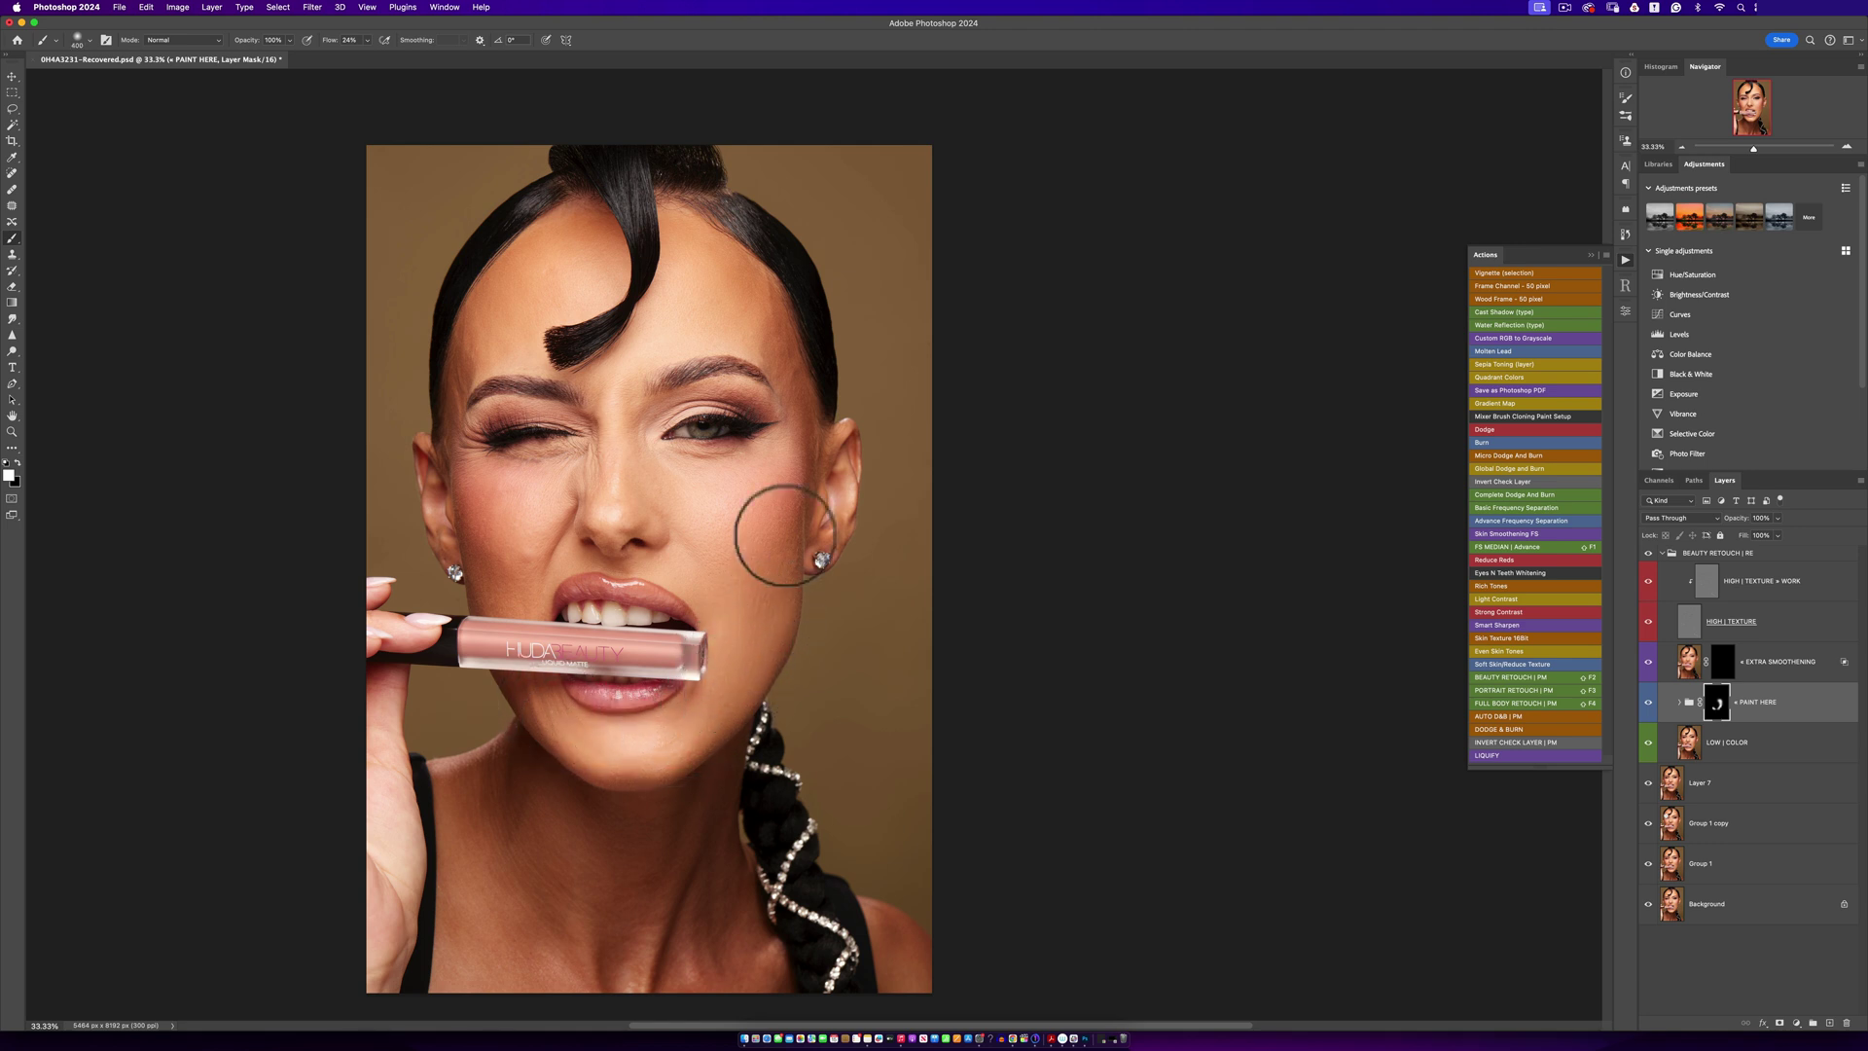
Paint white on the PAINT HERE mask over the forehead and the remaining facial skin, adjusting the brush size to each area
{"action": "key", "text": "bracketleft"}
{"action": "key", "text": "bracketleft"}
{"action": "key", "text": "bracketleft"}
{"action": "mouse_move", "coordinate": [475, 363]}
{"action": "left_mouse_down"}
{"action": "mouse_move", "coordinate": [567, 250]}
{"action": "mouse_move", "coordinate": [564, 223]}
{"action": "mouse_move", "coordinate": [585, 244]}
{"action": "mouse_move", "coordinate": [521, 315]}
{"action": "mouse_move", "coordinate": [638, 306]}
{"action": "left_mouse_up"}
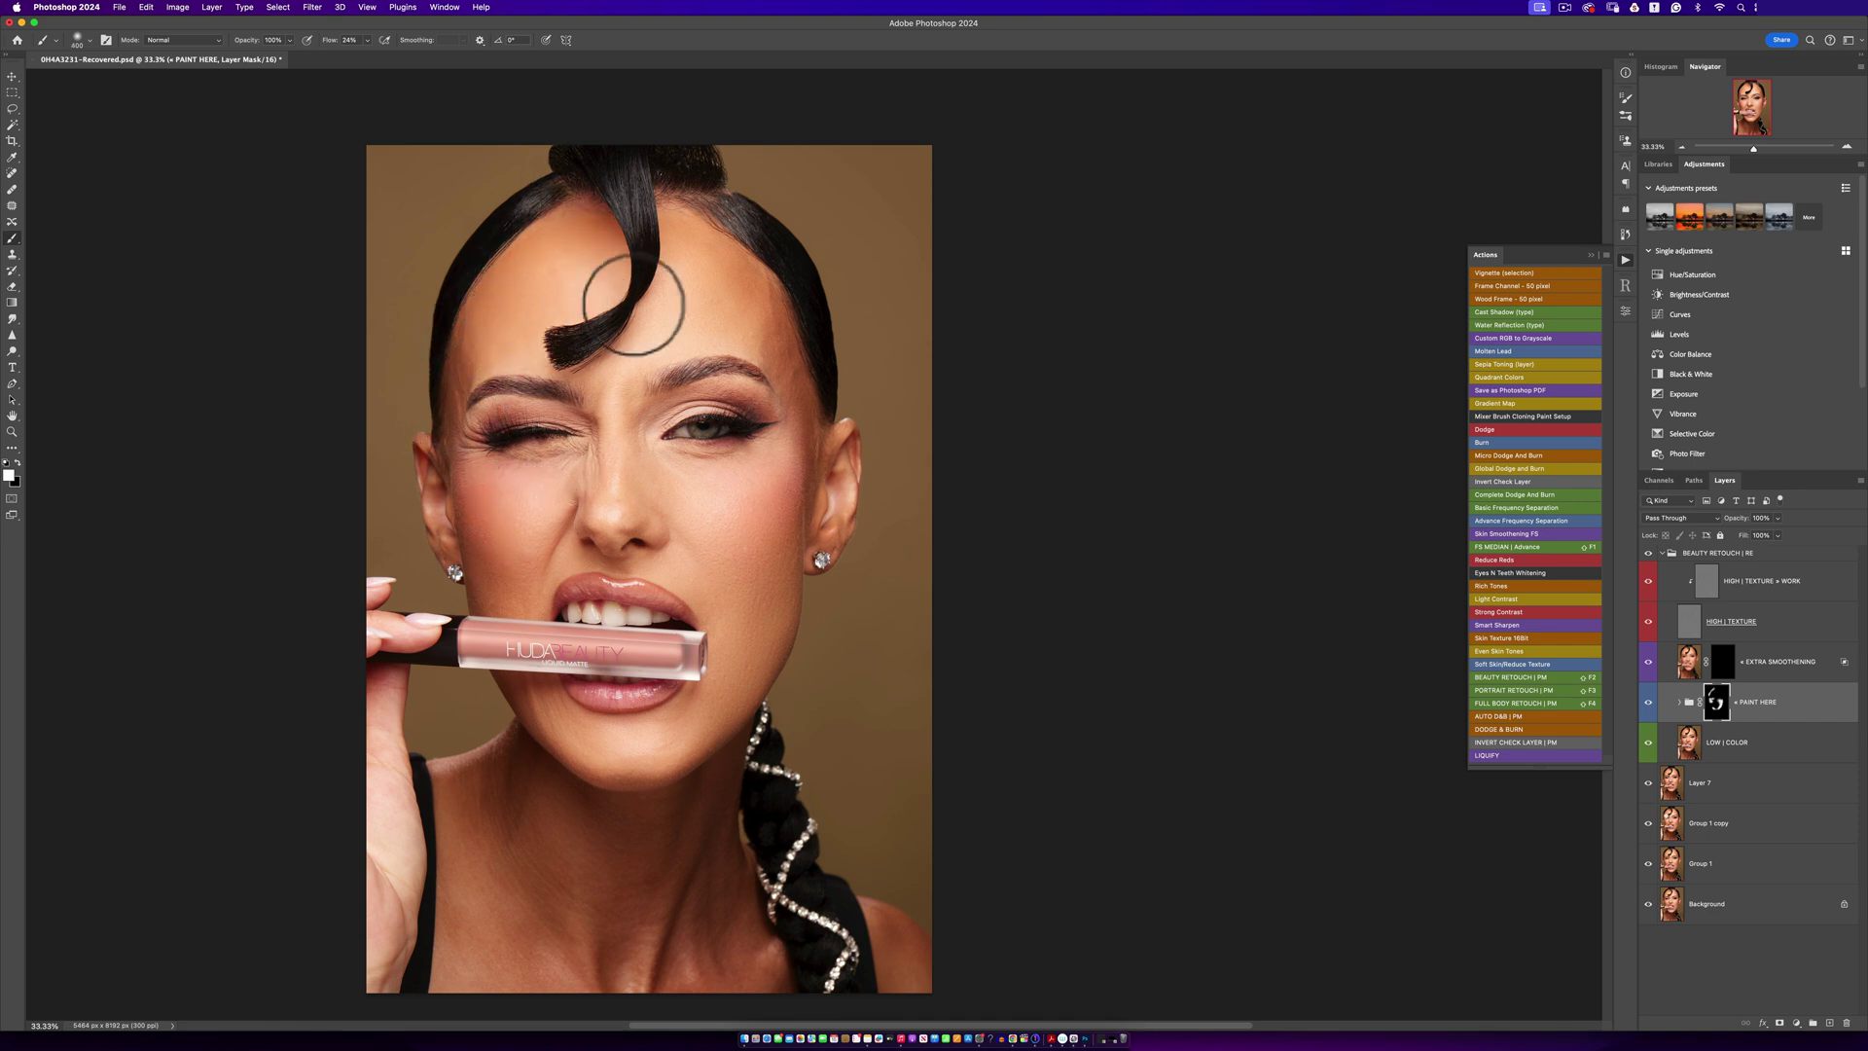
{"action": "key", "text": "bracketright"}
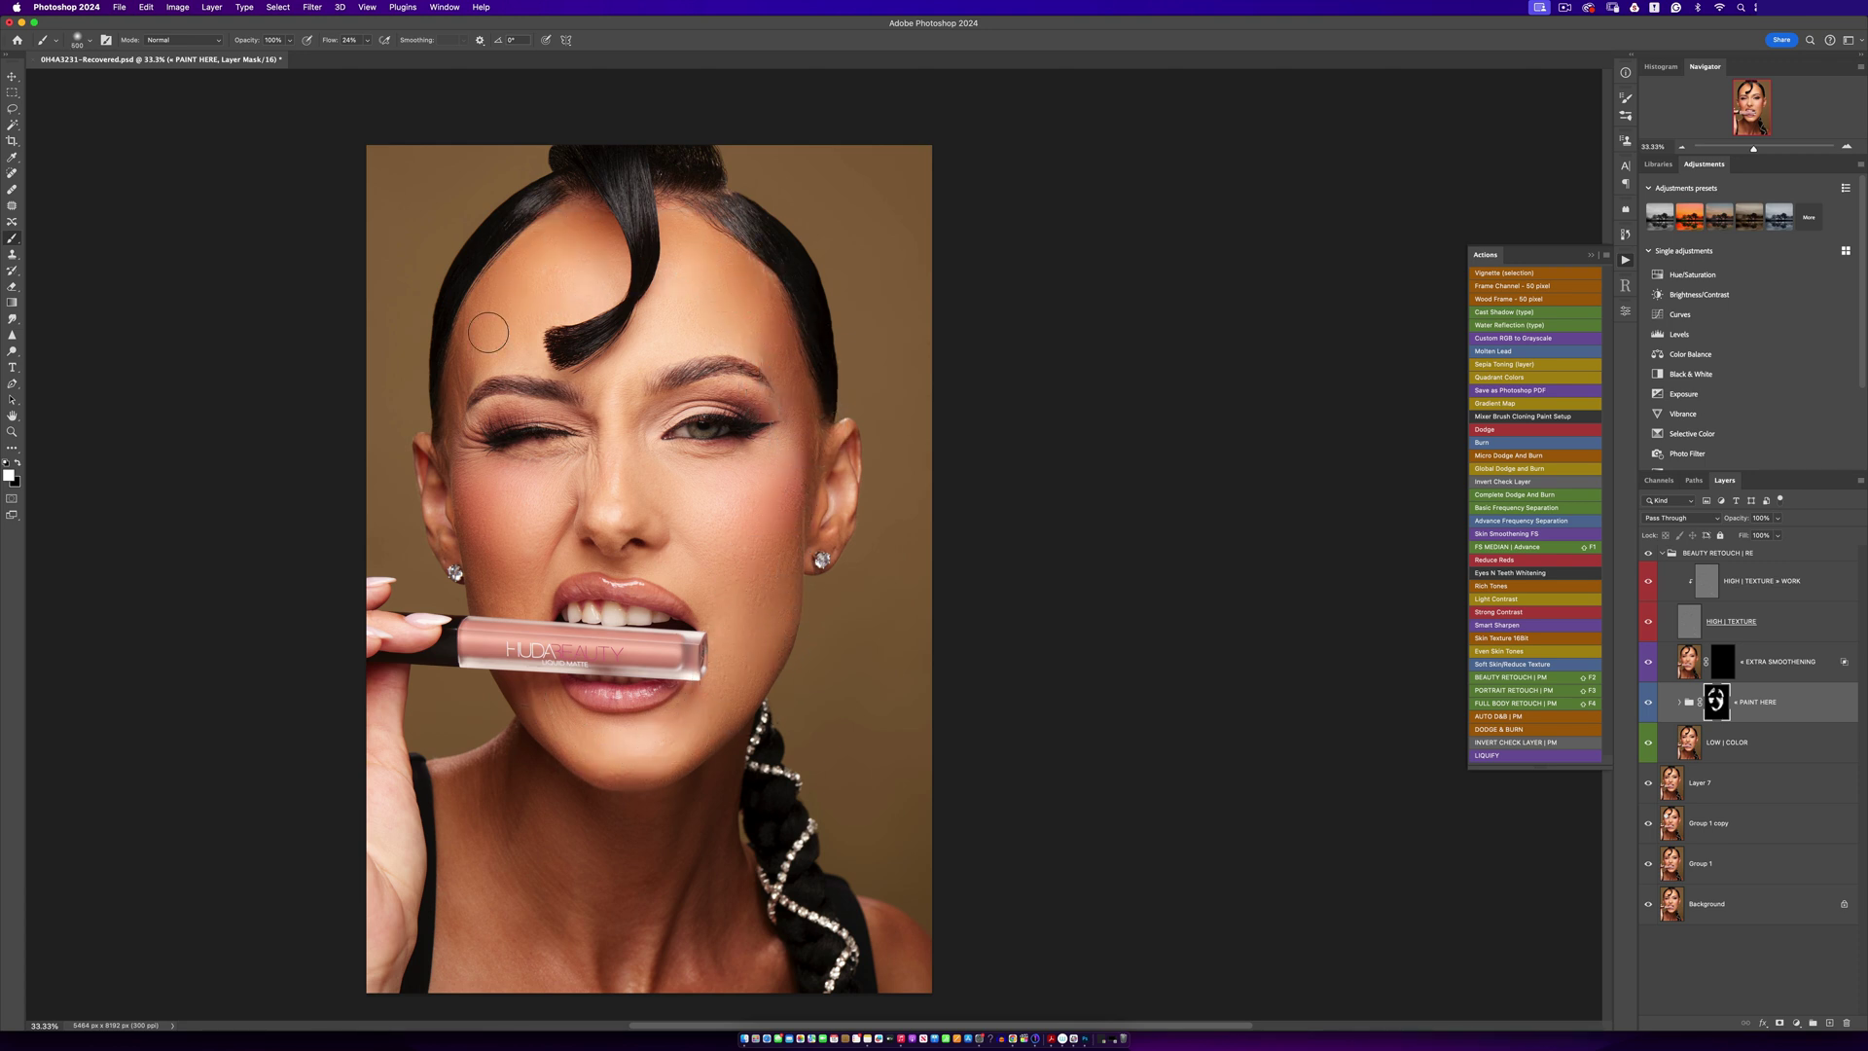
{"action": "key", "text": "bracketleft"}
{"action": "key", "text": "bracketleft"}
Lower the opacity of the BLENDING layer inside the PAINT HERE group to about 59%
{"action": "left_click", "coordinate": [1679, 703]}
{"action": "left_click", "coordinate": [1761, 741]}
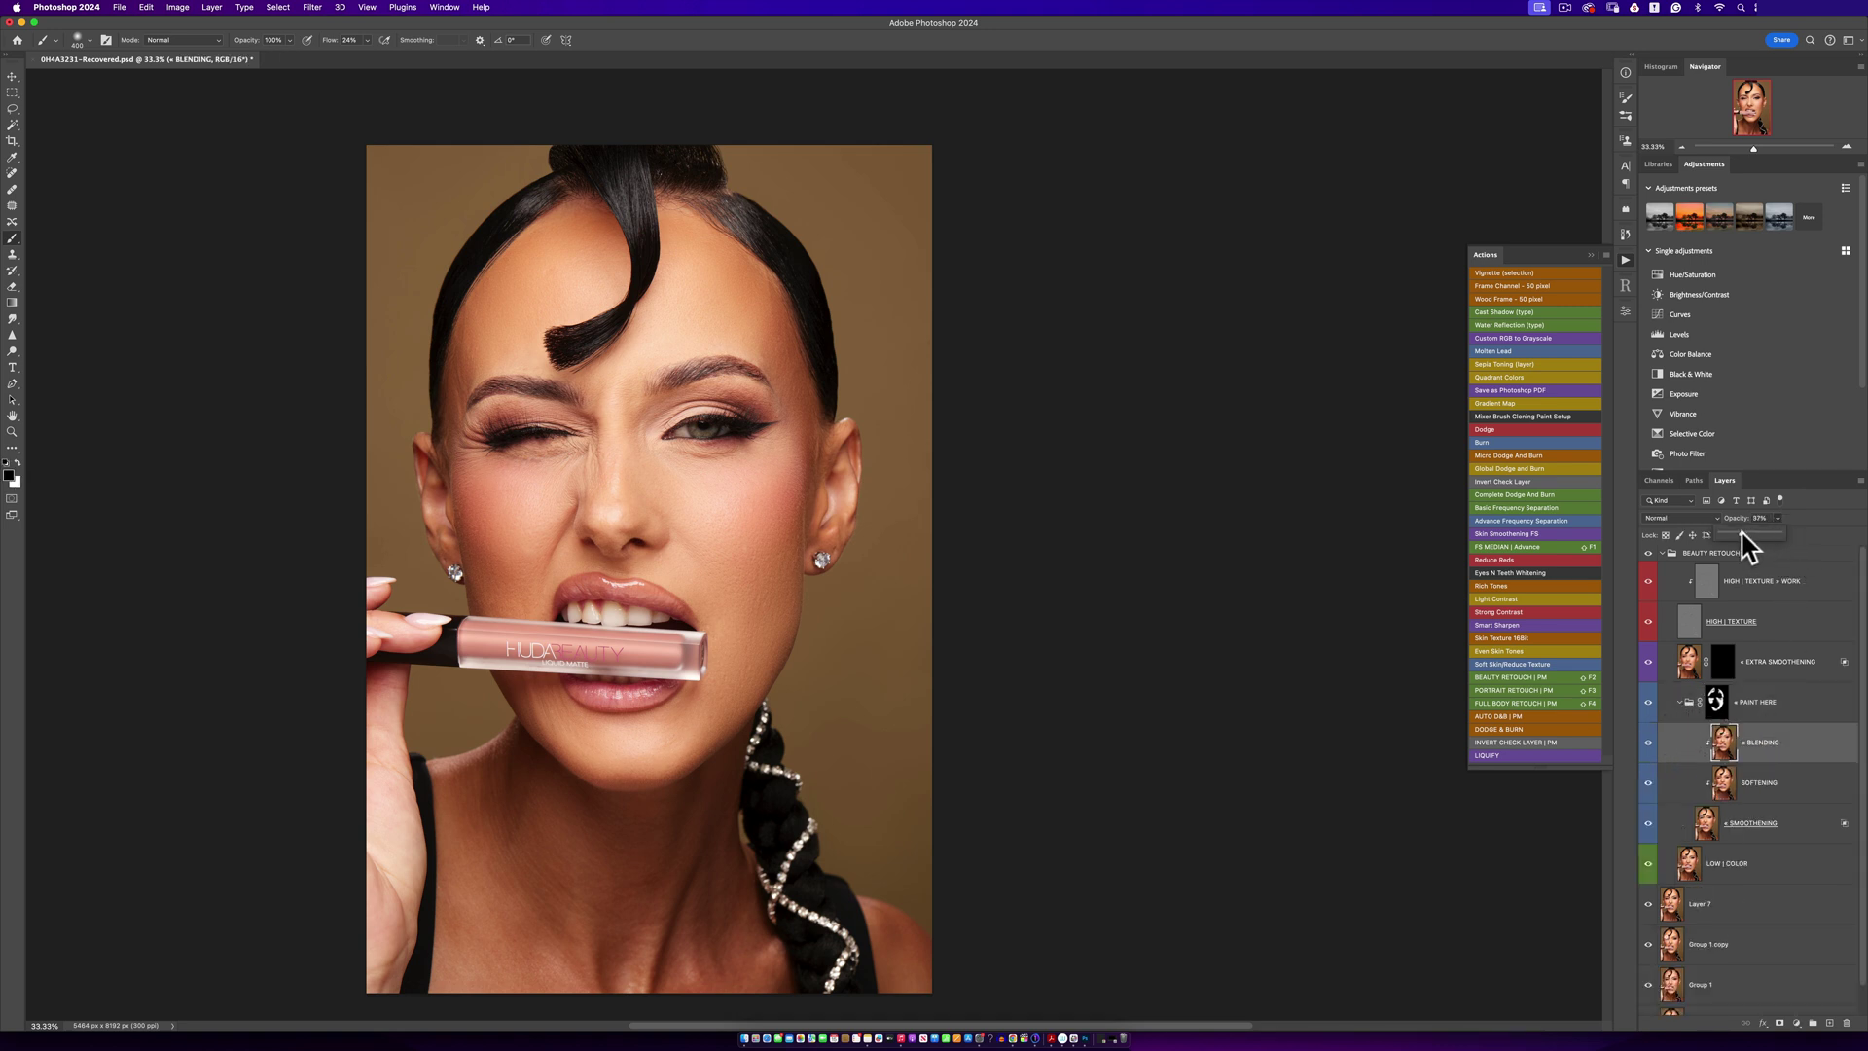
{"action": "left_click", "coordinate": [1647, 613]}
{"action": "left_click", "coordinate": [1648, 553]}
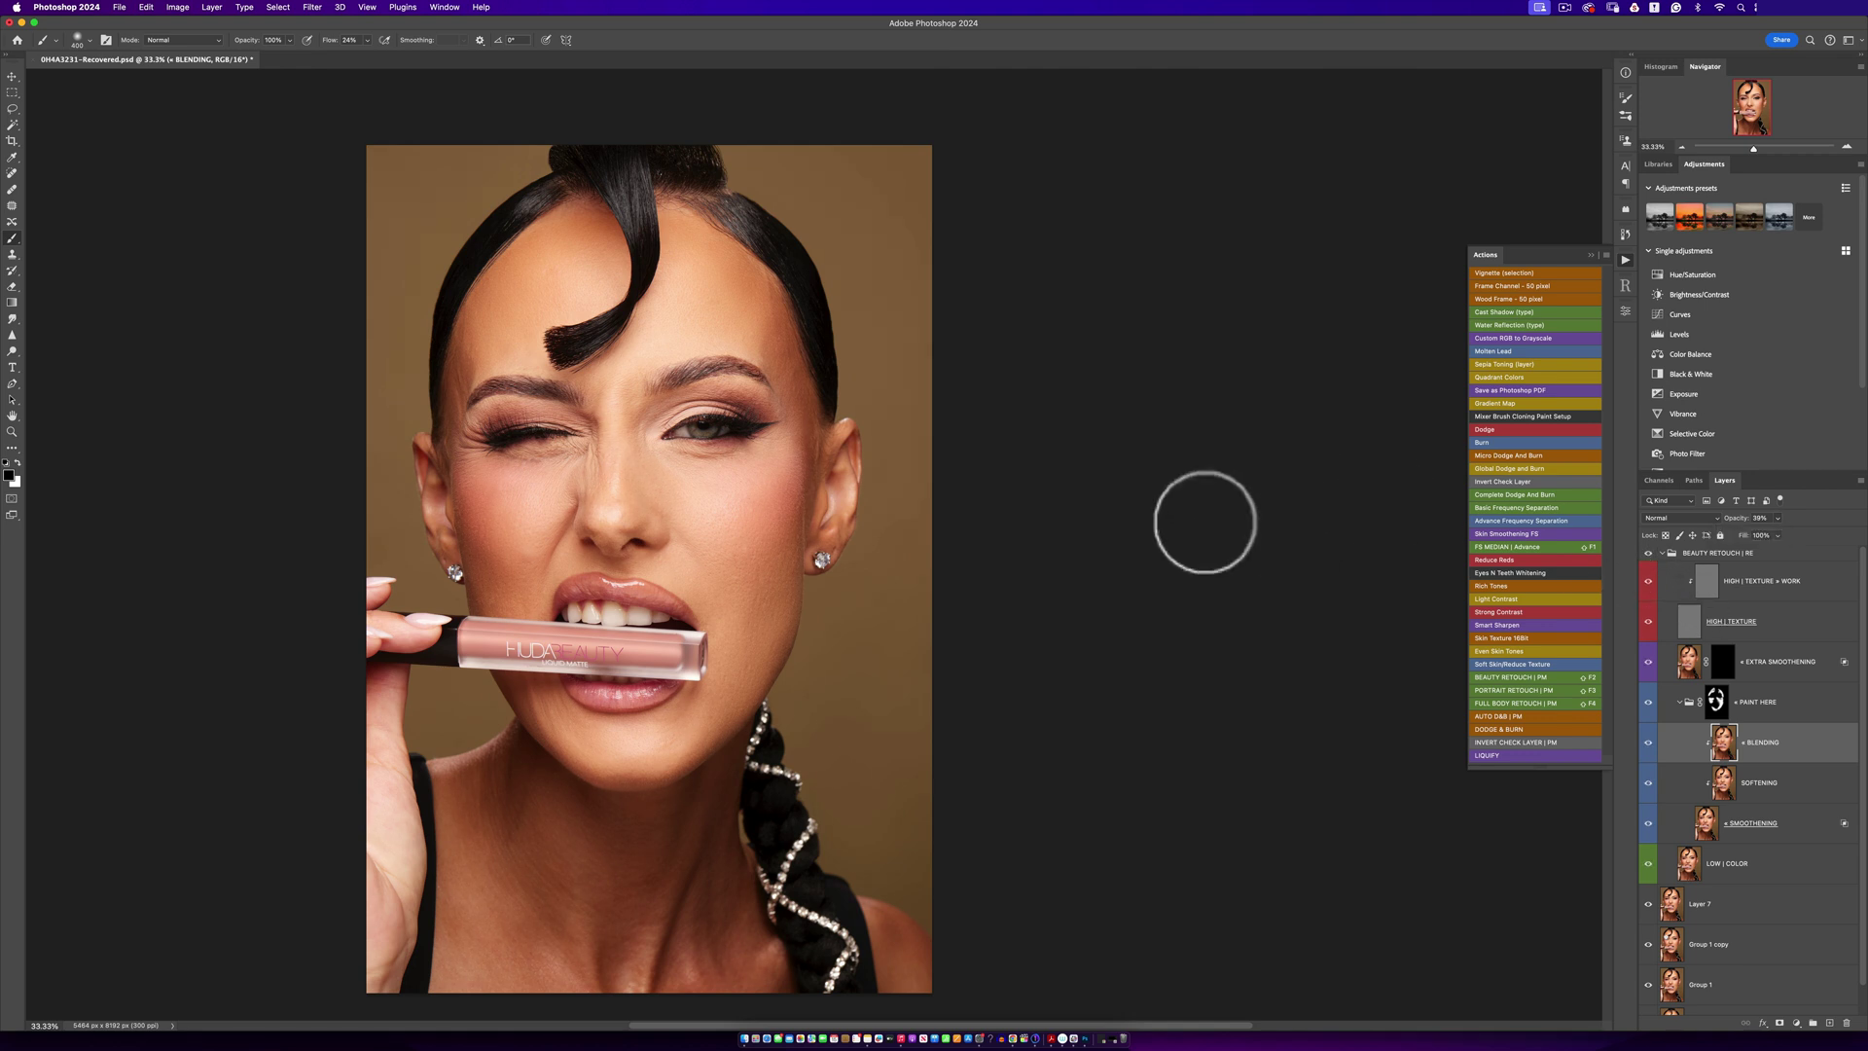
Collapse the BEAUTY RETOUCH group and compare the portrait with the group hidden and shown
{"action": "left_click", "coordinate": [1659, 554]}
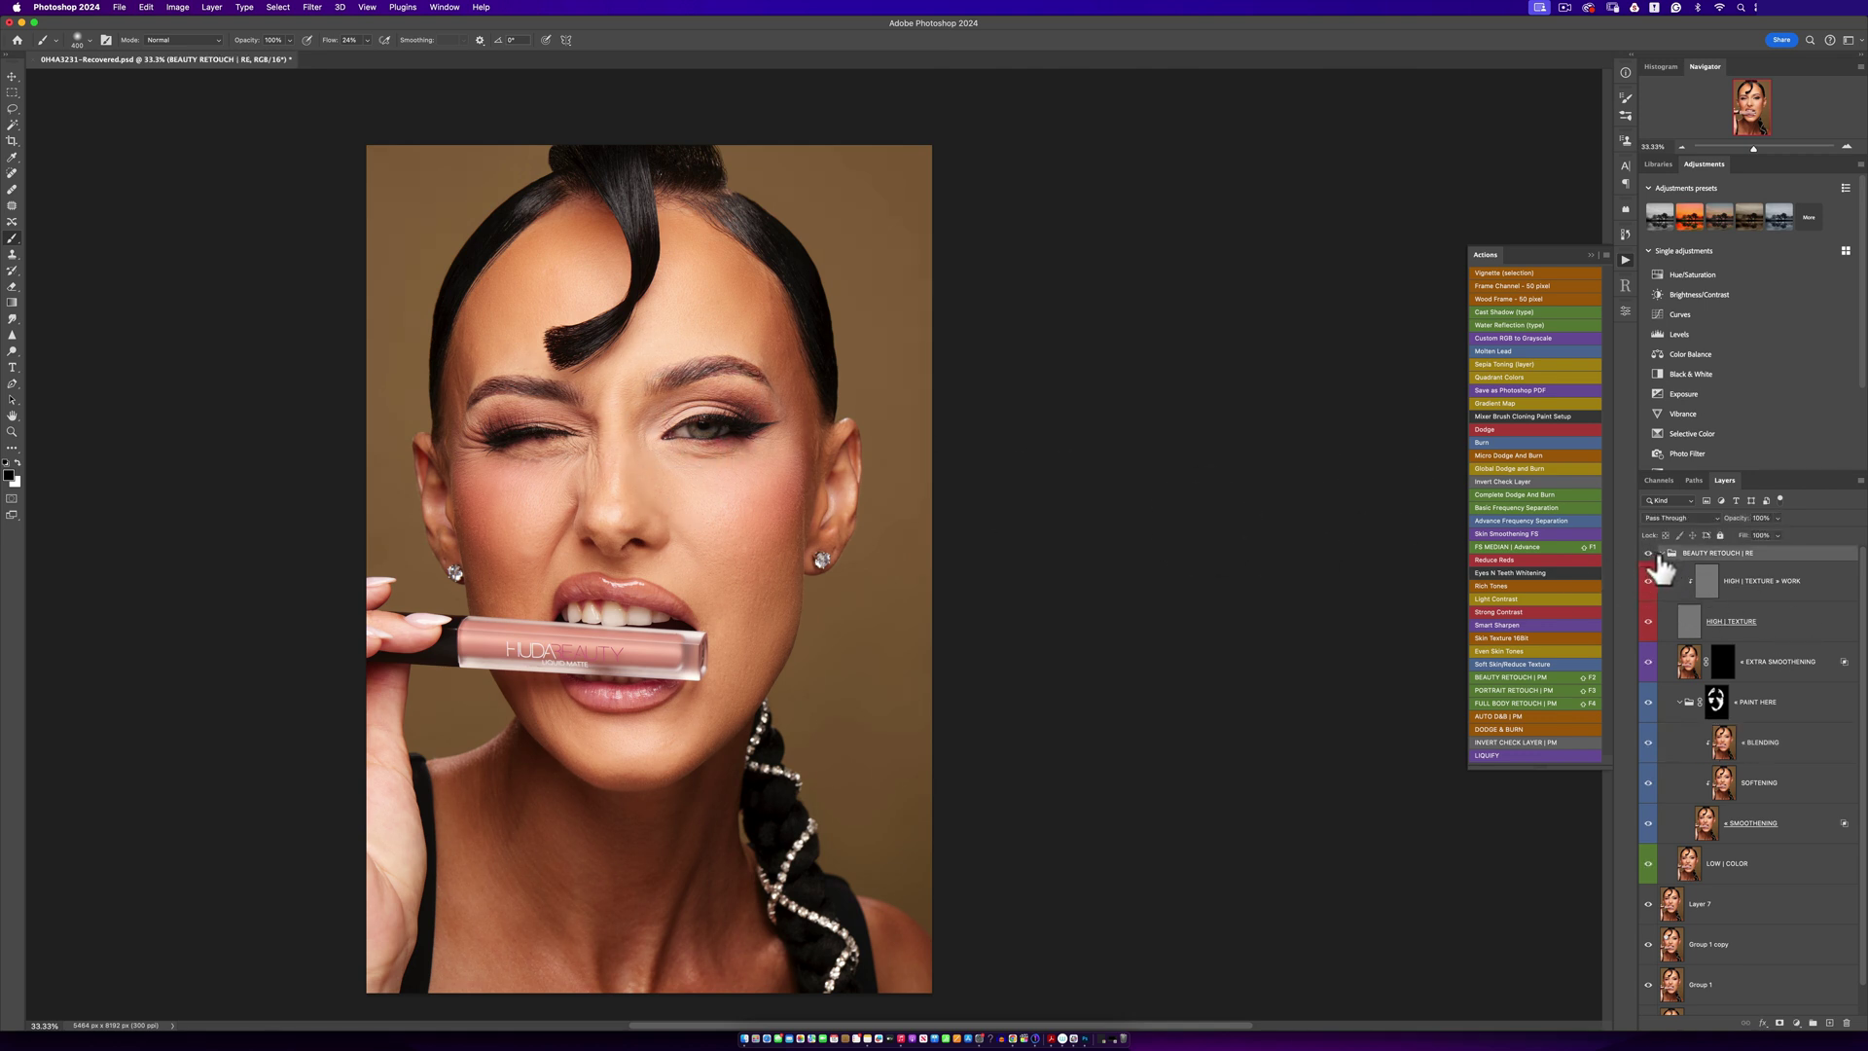
{"action": "left_click", "coordinate": [1662, 554]}
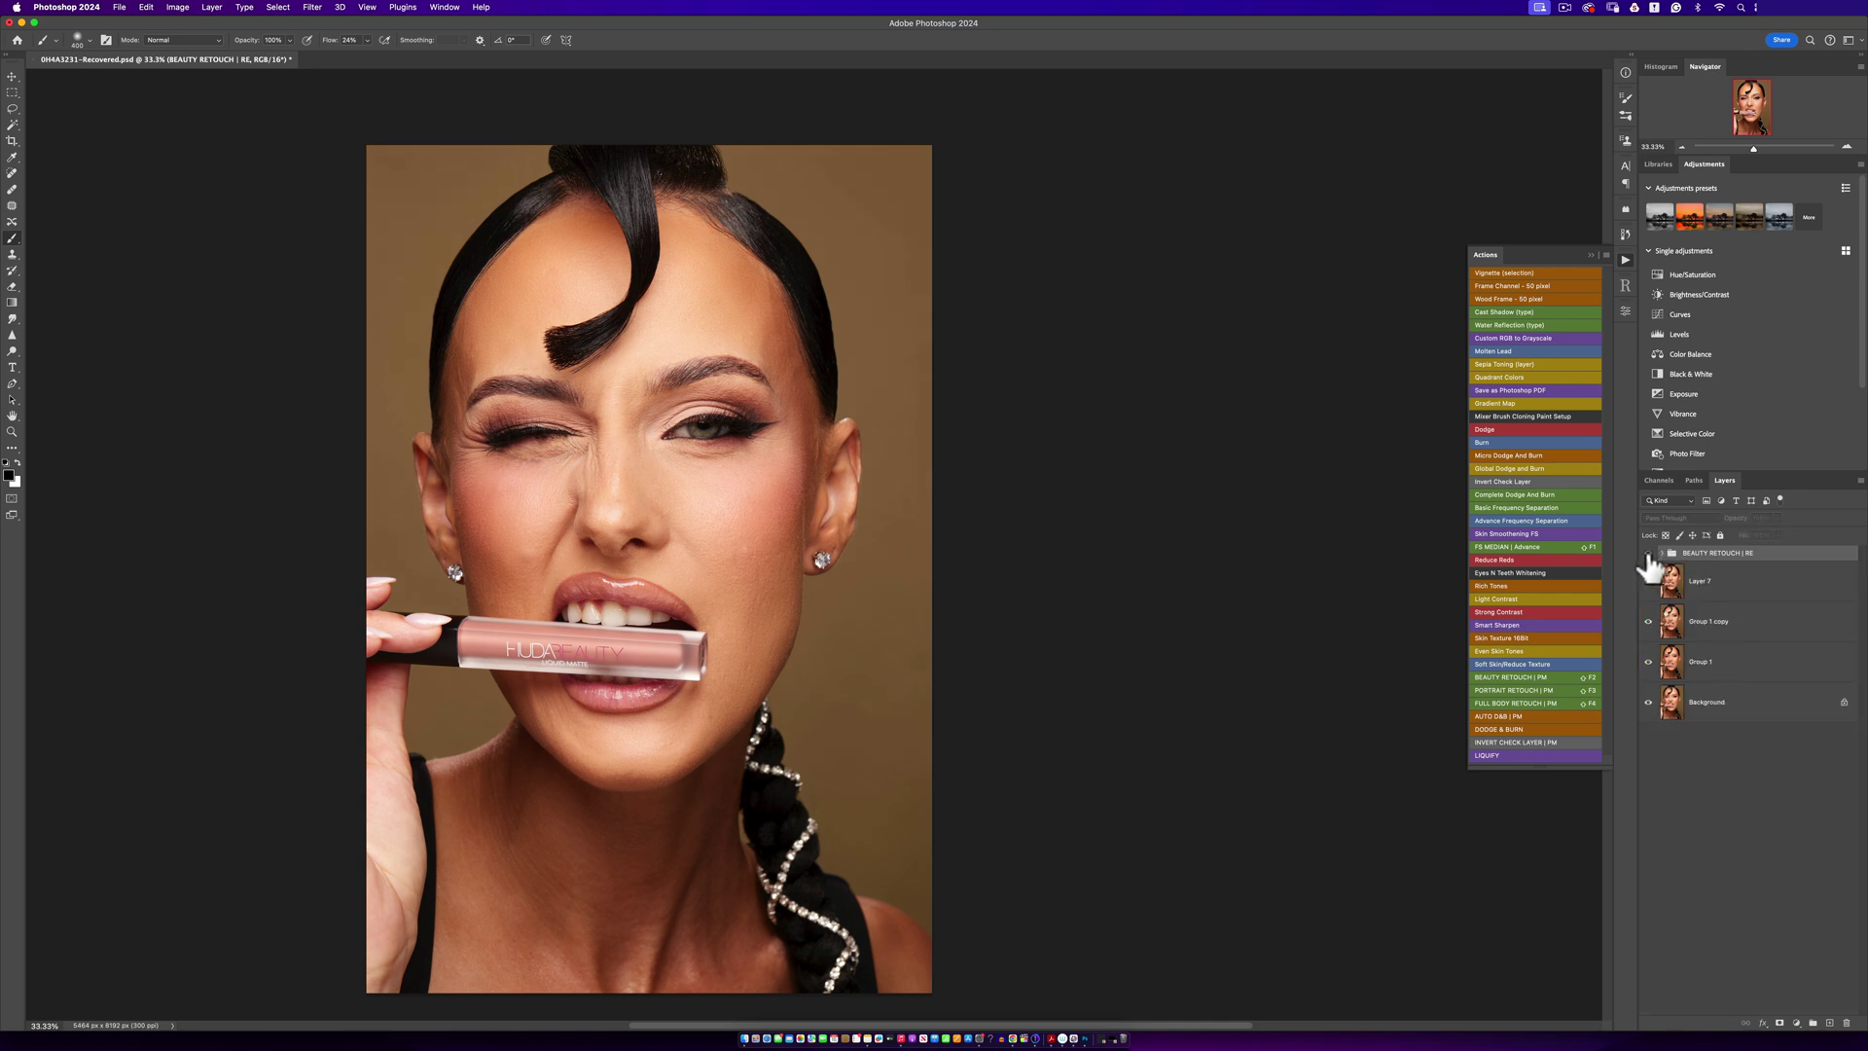
{"action": "left_click", "coordinate": [1648, 553]}
{"action": "key", "text": "z"}
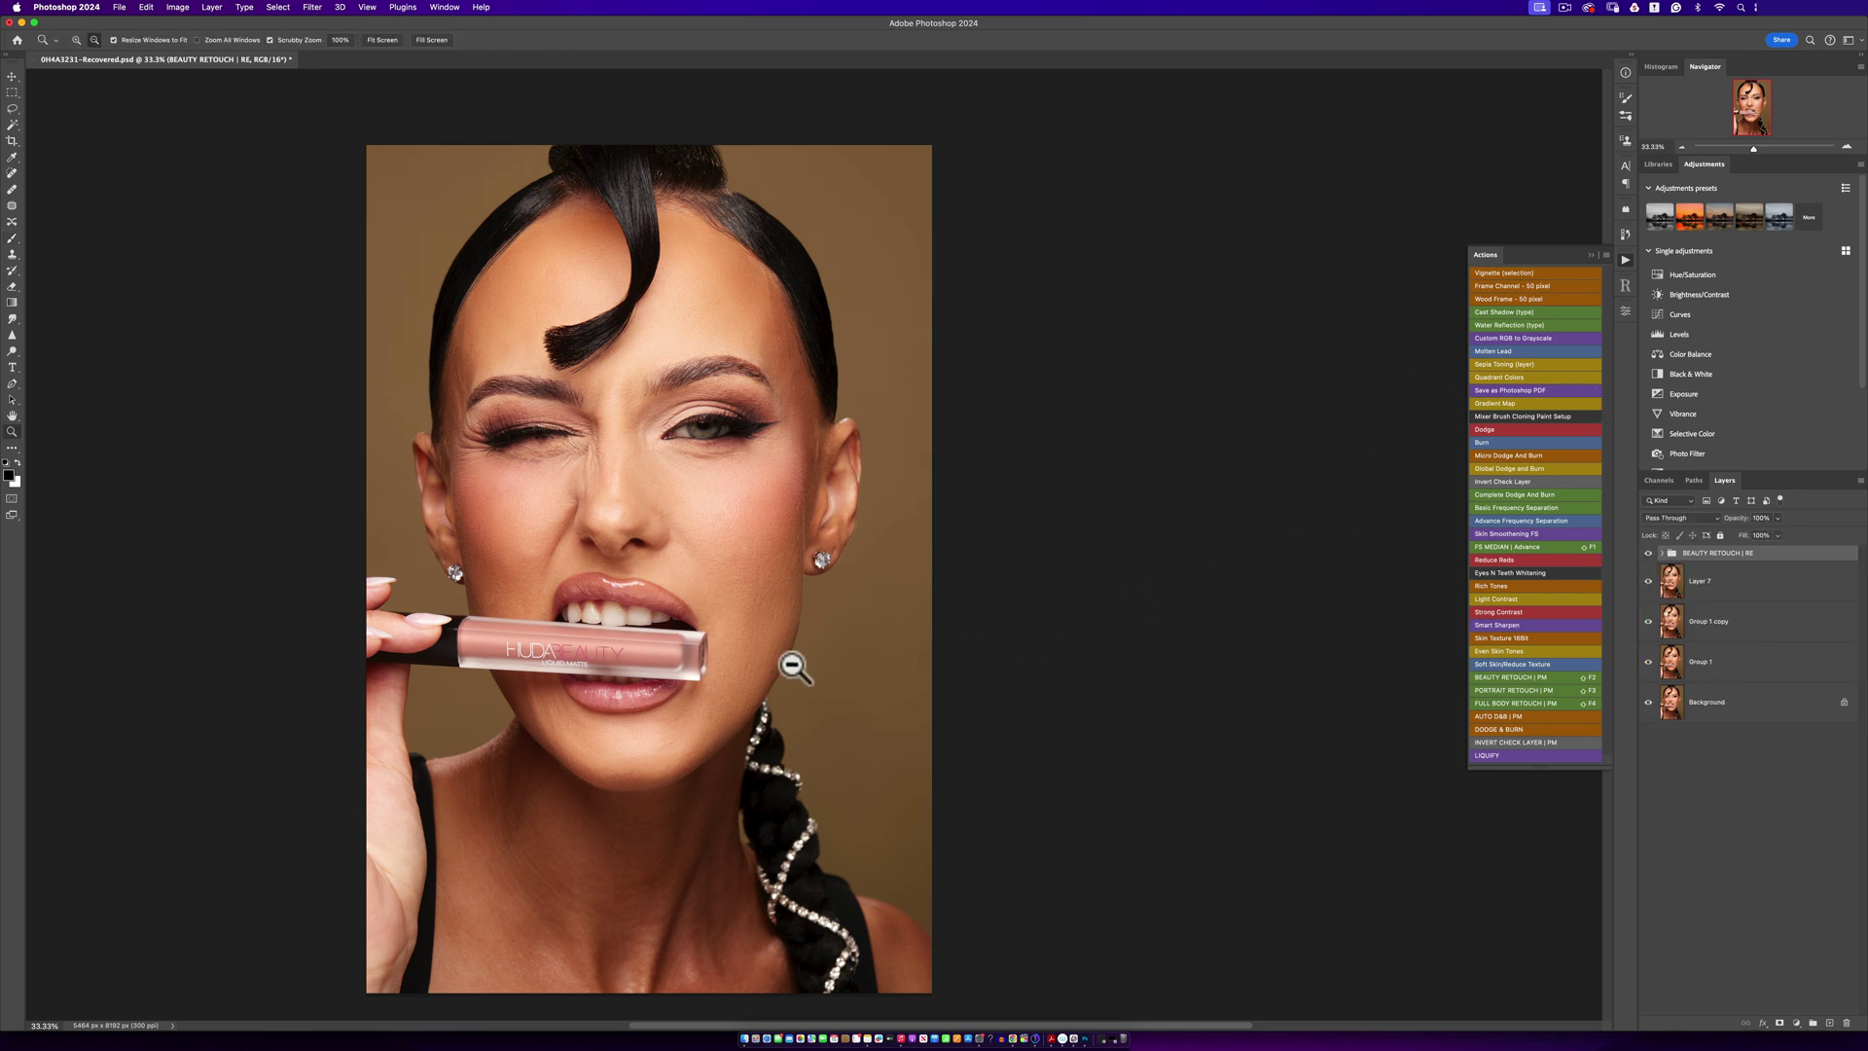
{"action": "left_click", "coordinate": [774, 669], "text": "alt"}
{"action": "left_click", "coordinate": [674, 639]}
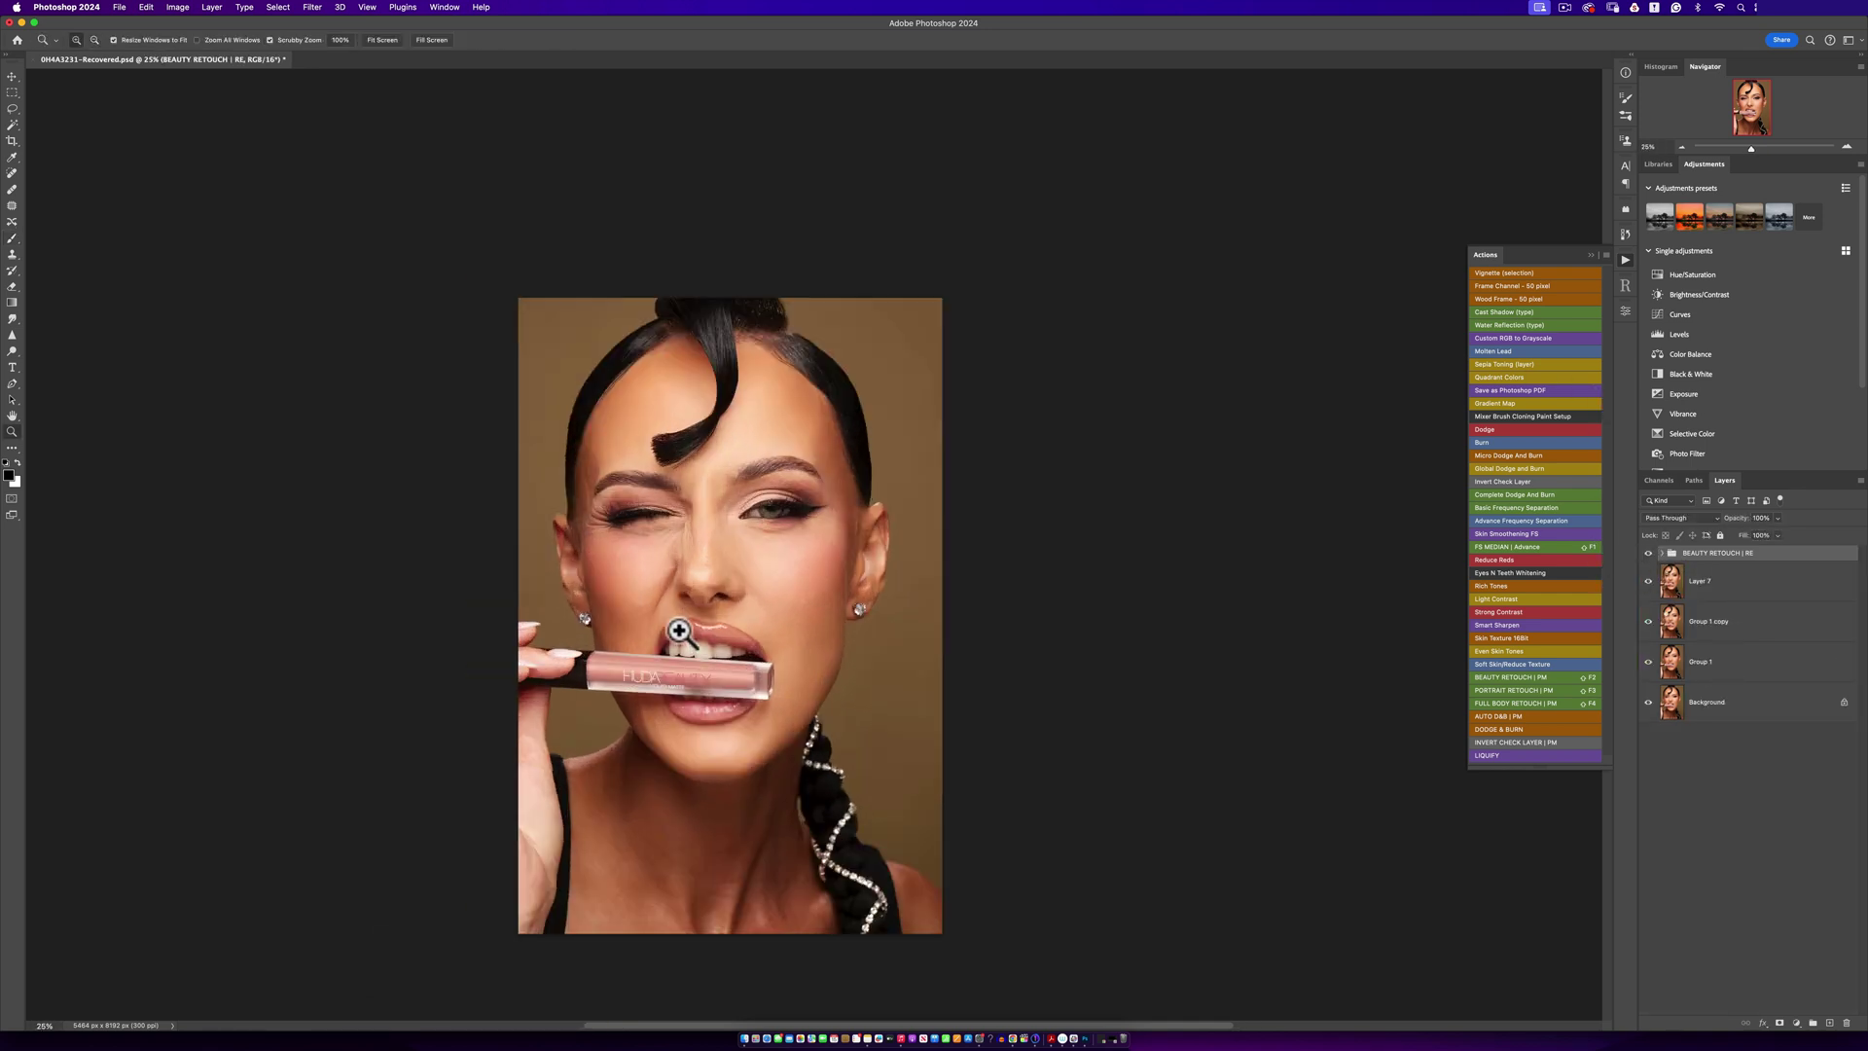
{"action": "key", "text": "b"}
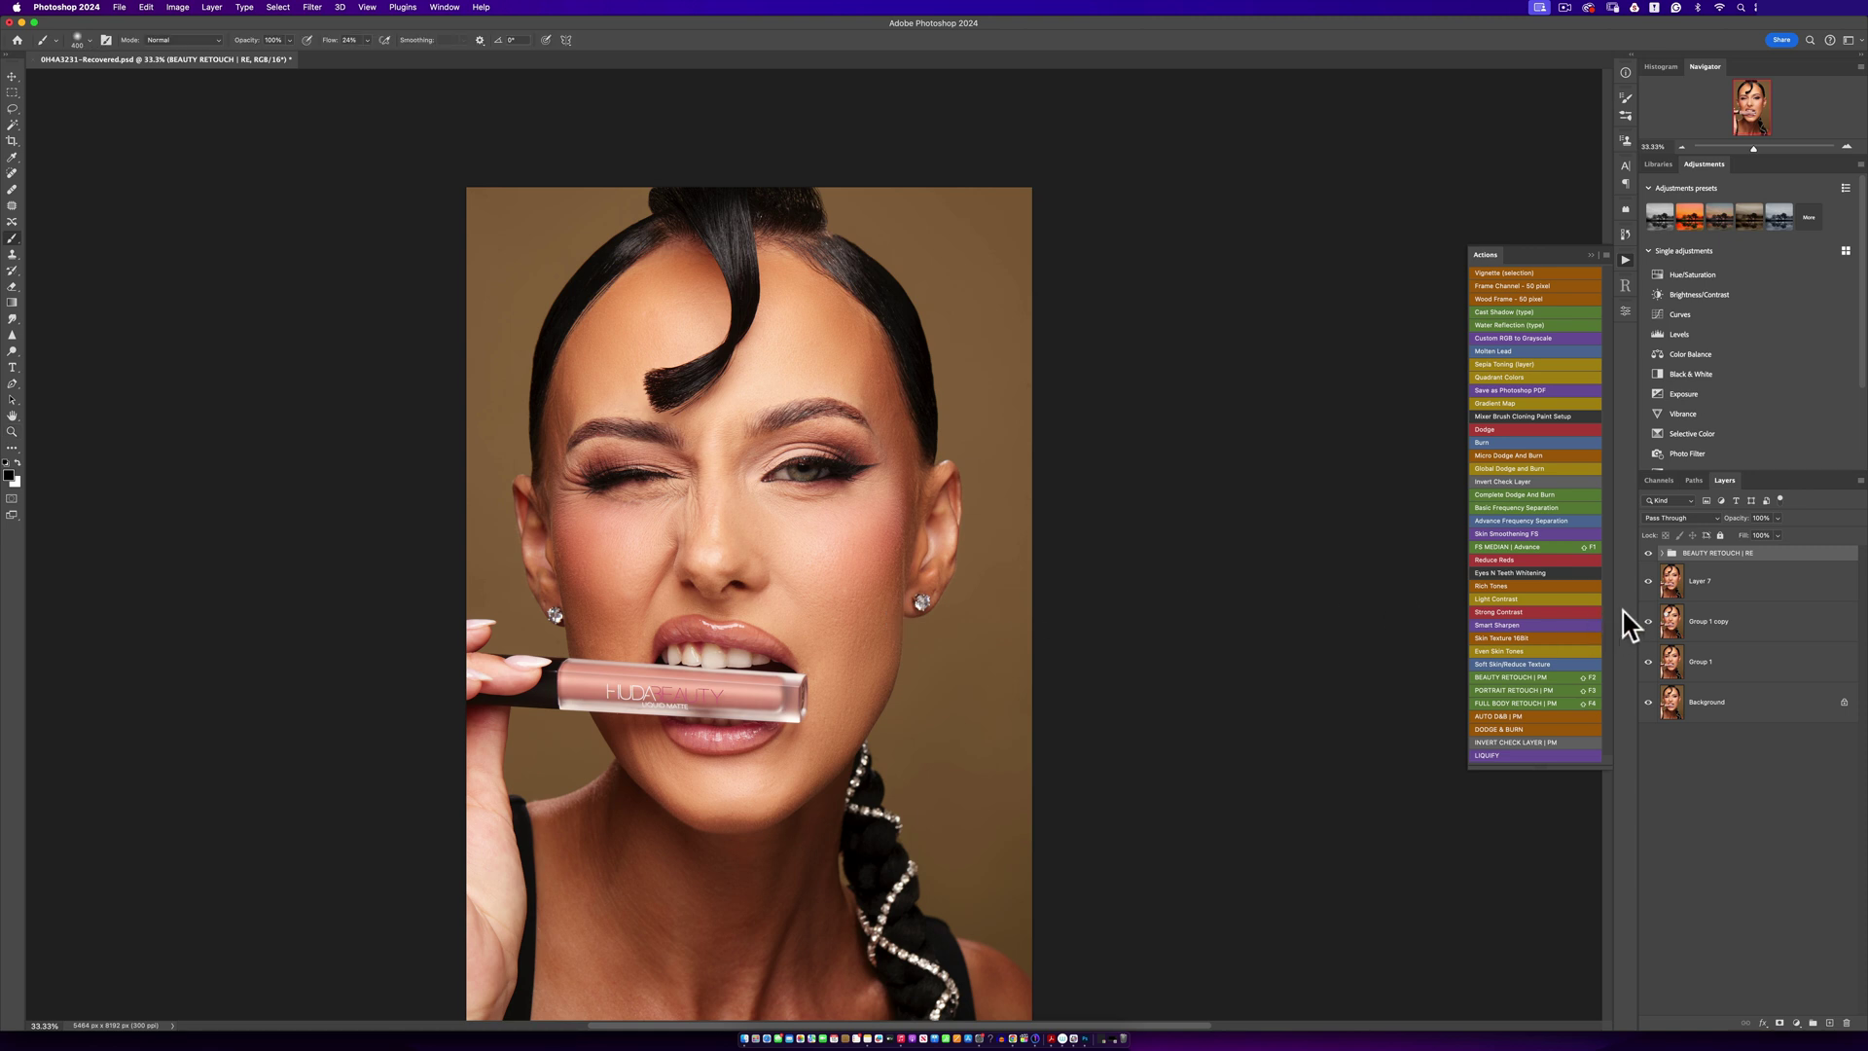
Paint more smoothing on the PAINT HERE mask over the cheek below the winking eye and the jaw beside the chin
{"action": "left_click", "coordinate": [1661, 553]}
{"action": "left_click", "coordinate": [1716, 702]}
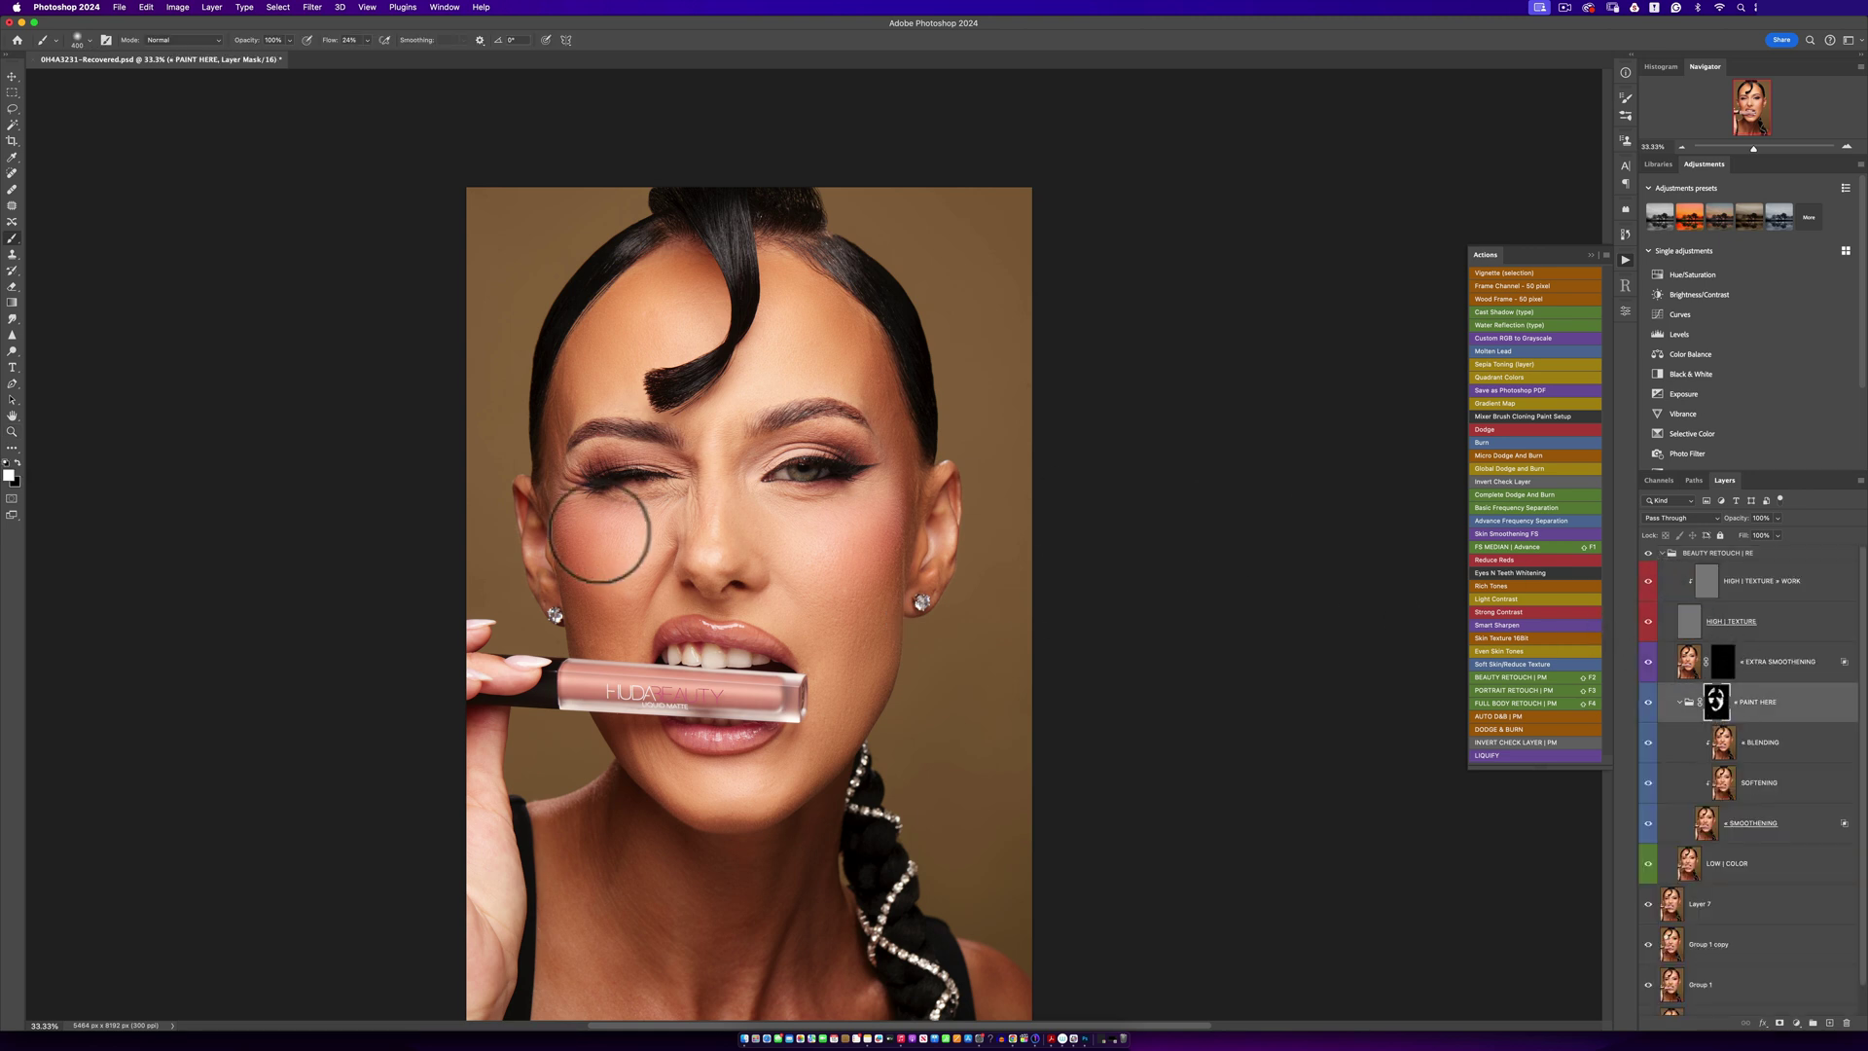
{"action": "key", "text": "x"}
{"action": "mouse_move", "coordinate": [643, 582]}
{"action": "left_mouse_down"}
{"action": "mouse_move", "coordinate": [597, 589]}
{"action": "mouse_move", "coordinate": [624, 624]}
{"action": "mouse_move", "coordinate": [635, 614]}
{"action": "mouse_move", "coordinate": [588, 590]}
{"action": "left_mouse_up"}
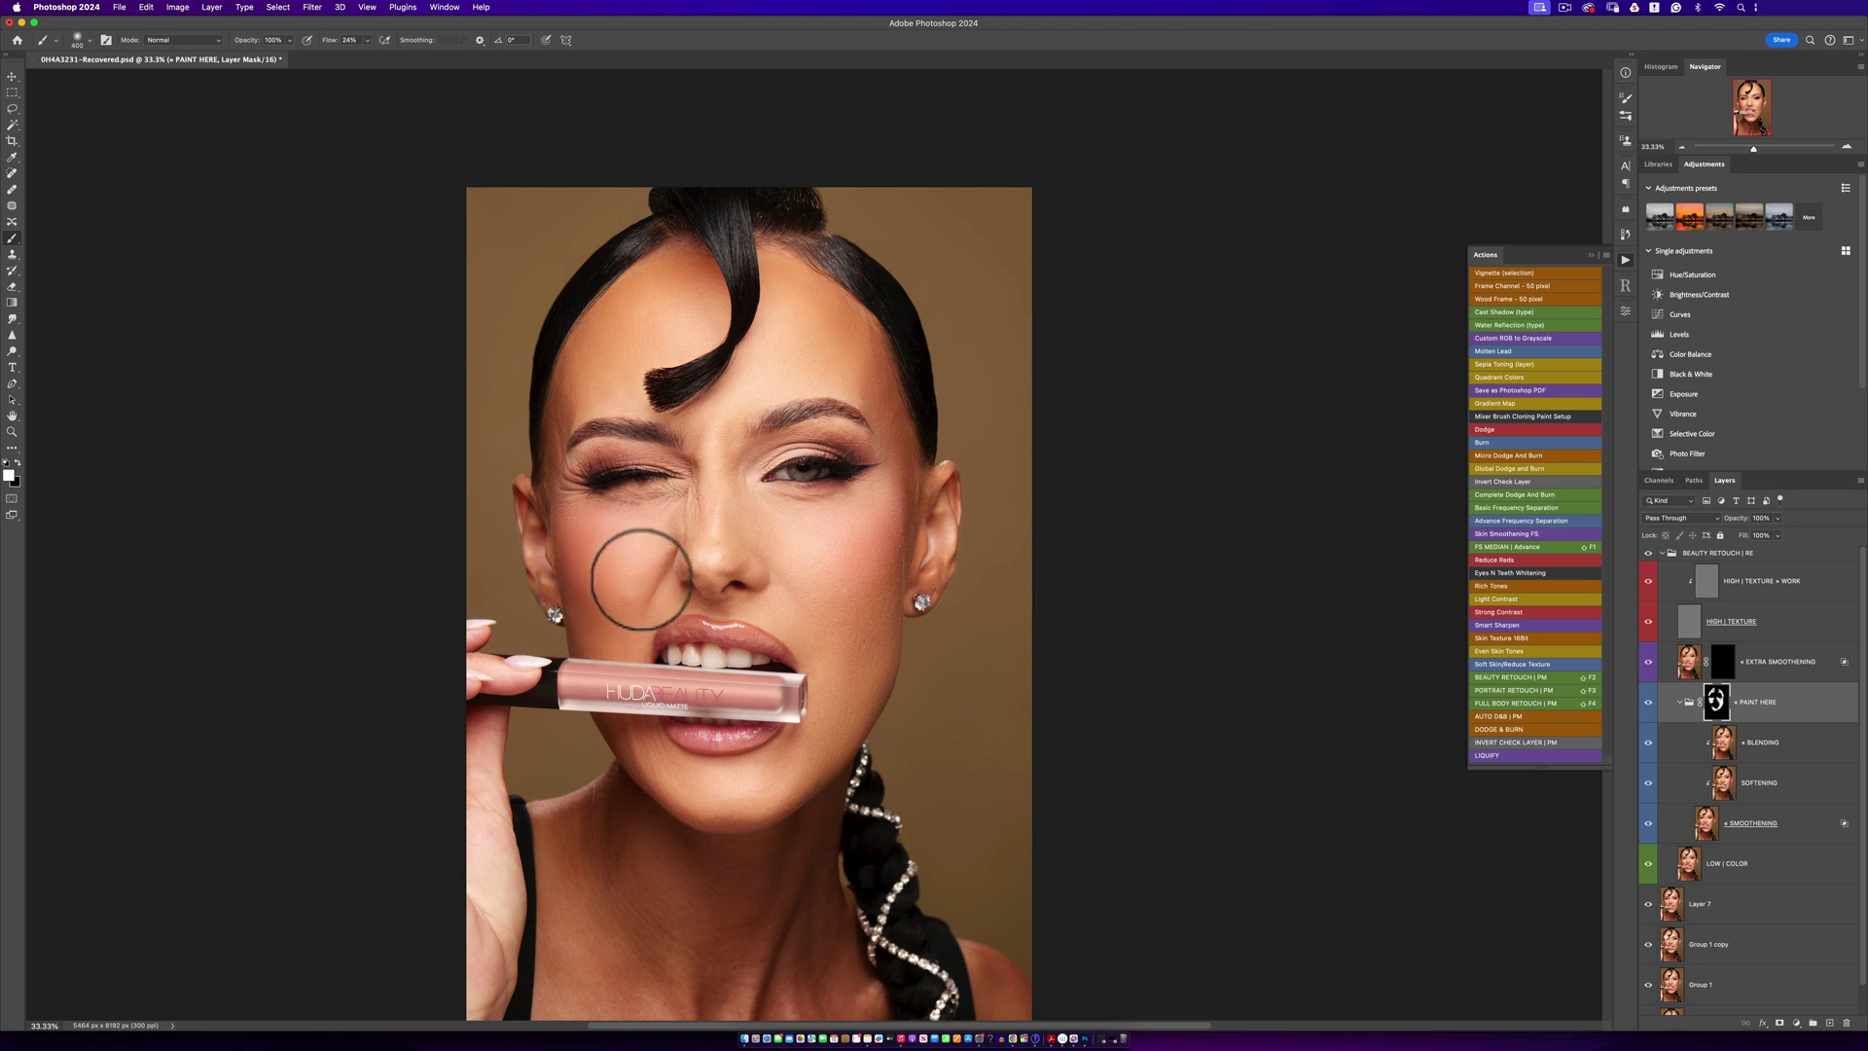
{"action": "mouse_move", "coordinate": [817, 739]}
{"action": "left_mouse_down"}
{"action": "mouse_move", "coordinate": [686, 796]}
{"action": "mouse_move", "coordinate": [682, 781]}
{"action": "mouse_move", "coordinate": [877, 724]}
{"action": "left_mouse_up"}
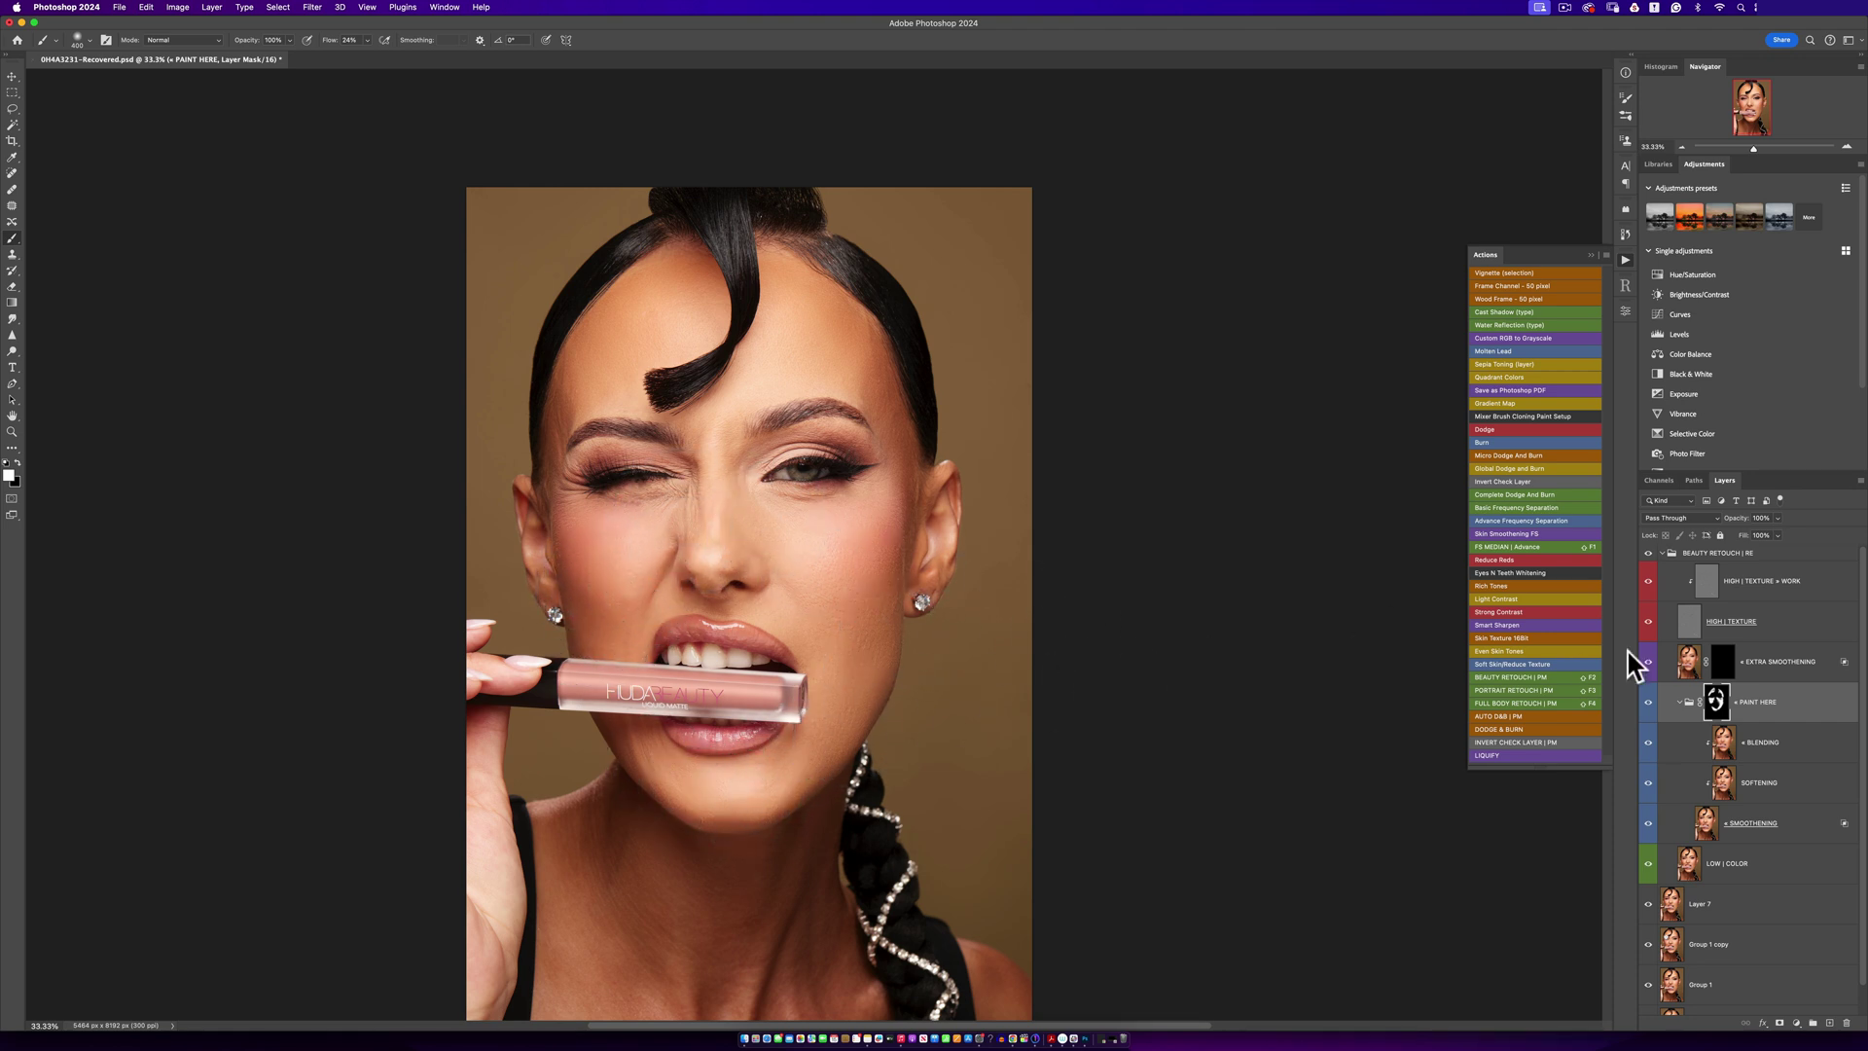
Run the Invert Check Layer action above the collapsed BEAUTY RETOUCH group and brighten the inverted view with the Levels 1 midtones
{"action": "left_click", "coordinate": [1665, 553]}
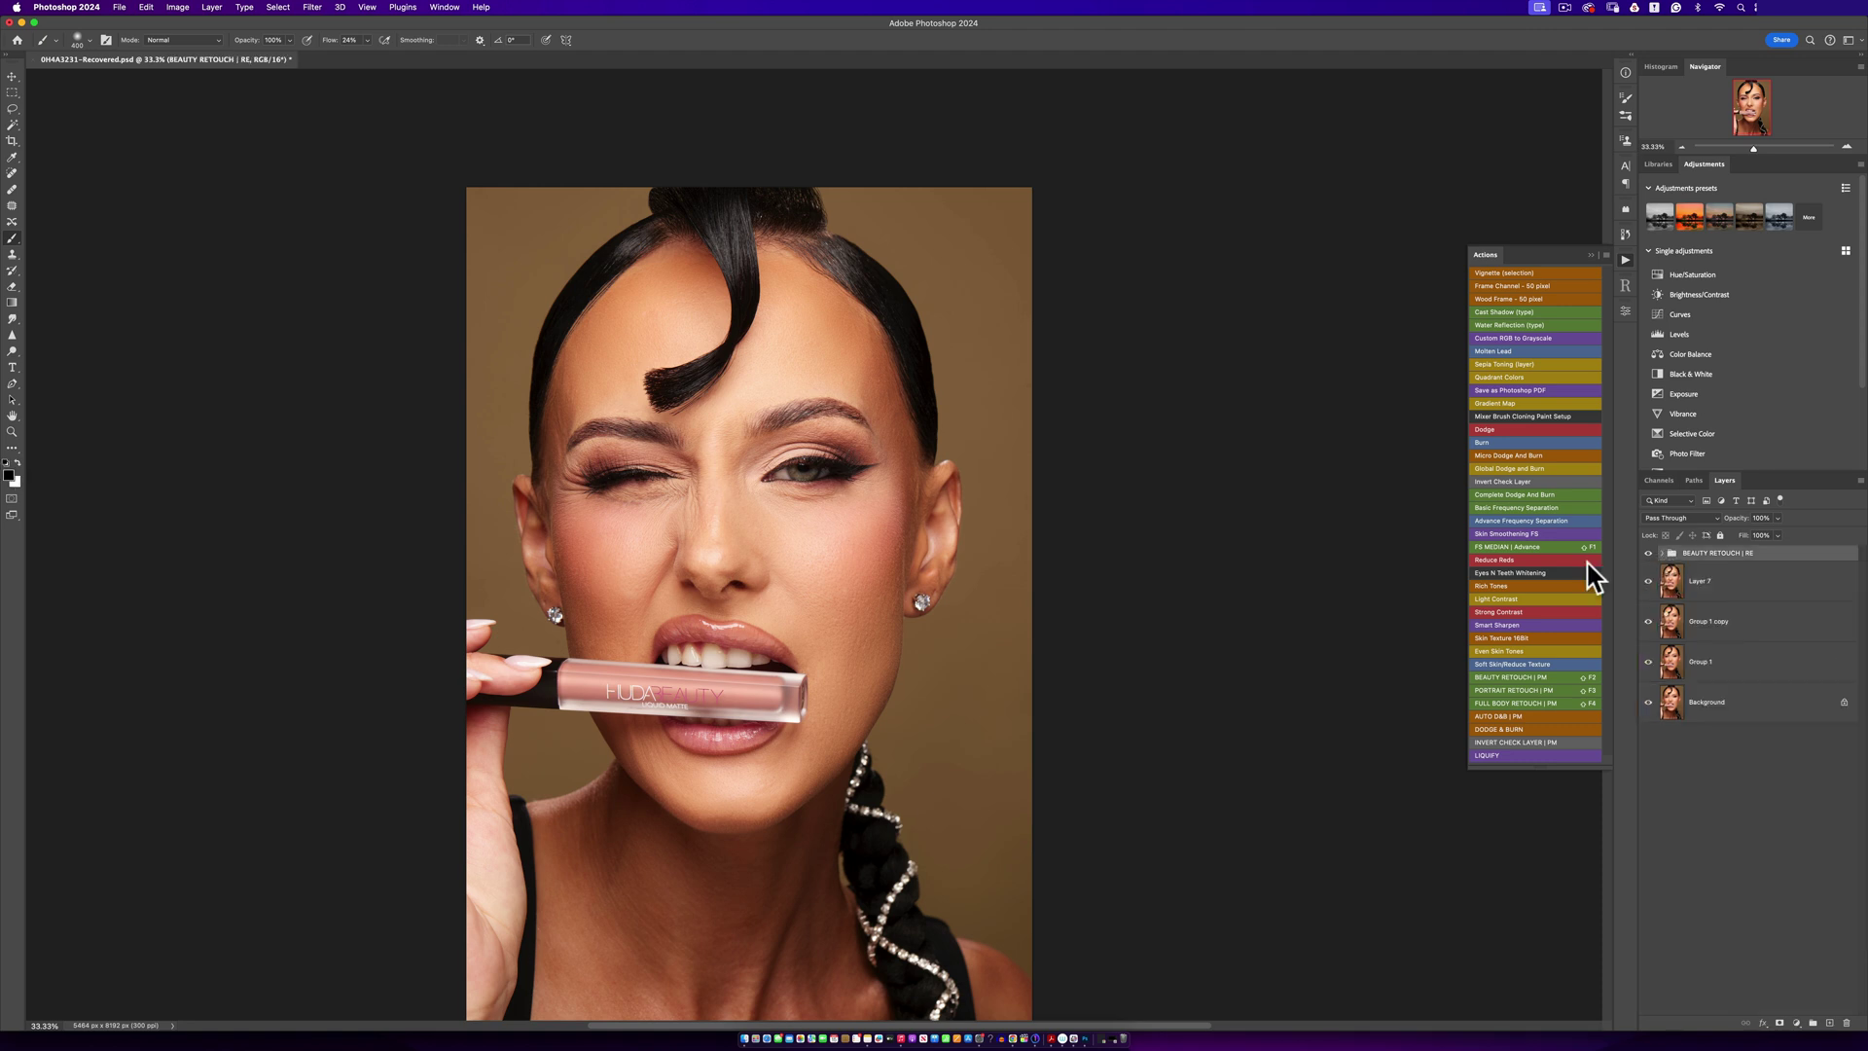
{"action": "left_click", "coordinate": [1502, 481]}
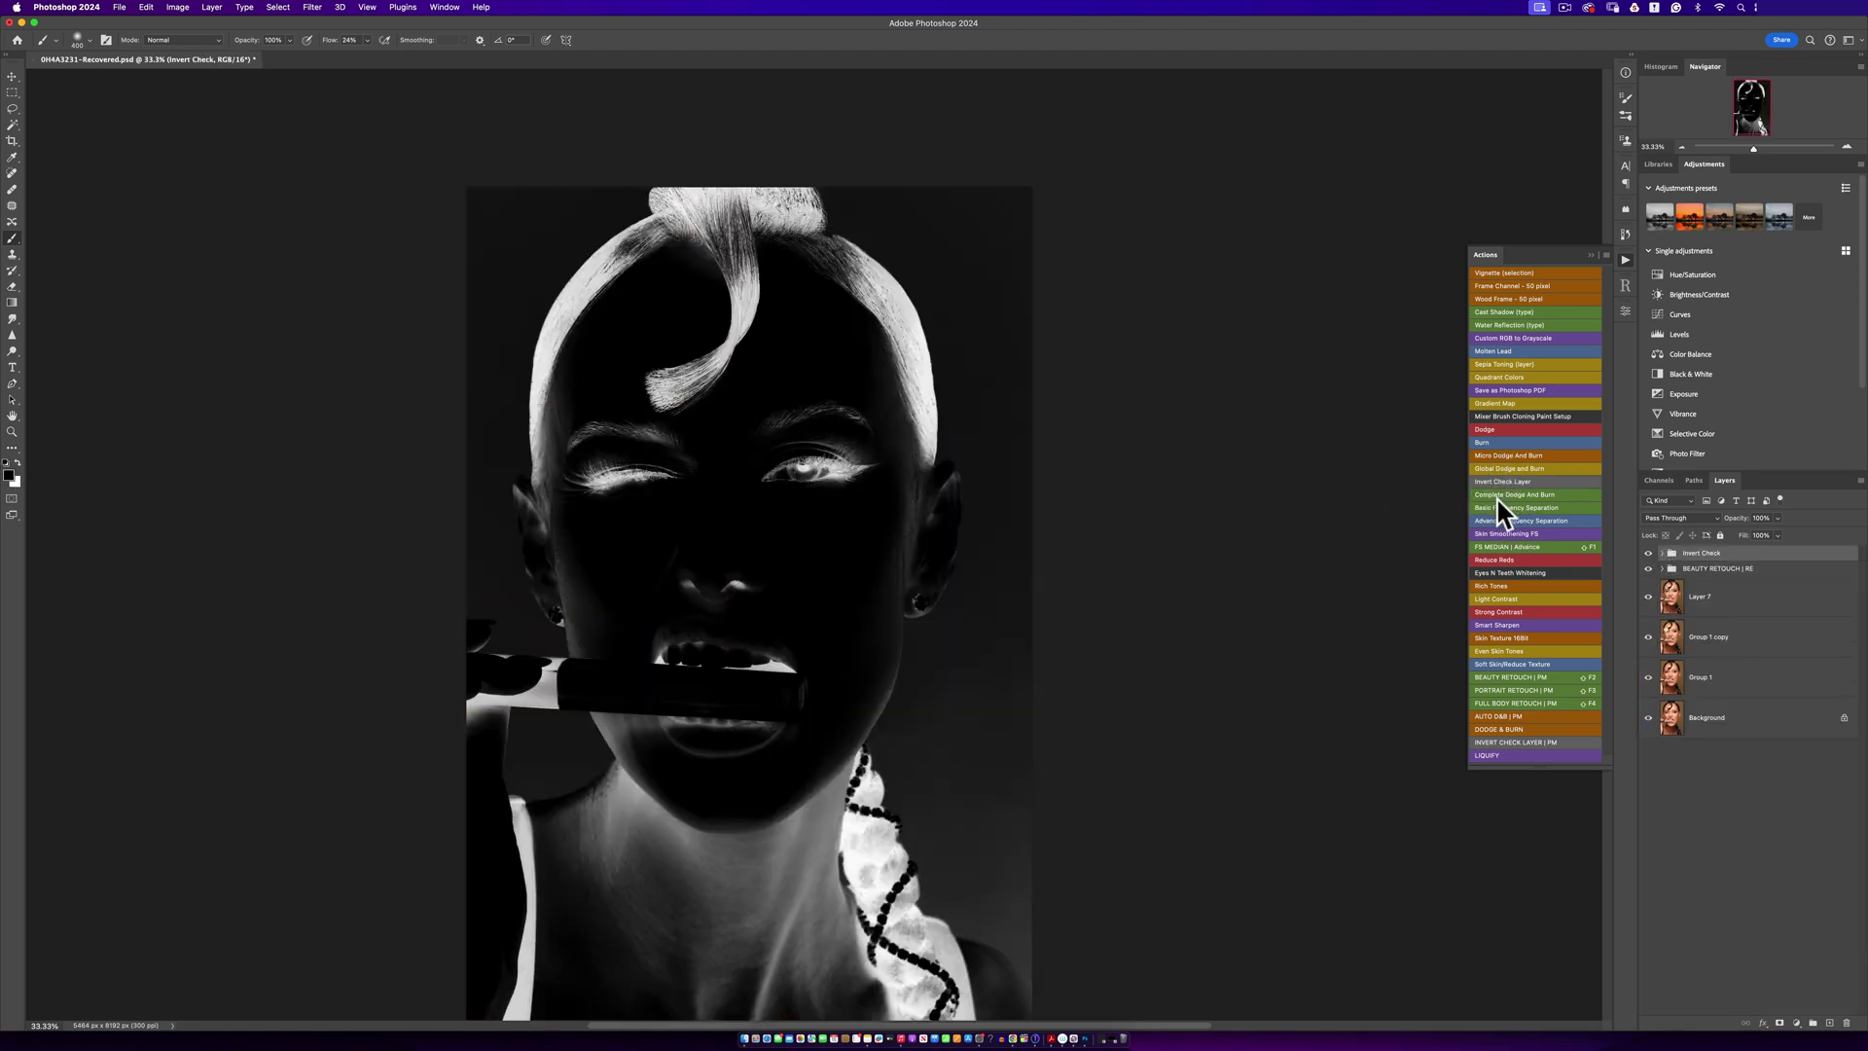
{"action": "left_click", "coordinate": [1662, 553]}
{"action": "left_click", "coordinate": [1670, 574]}
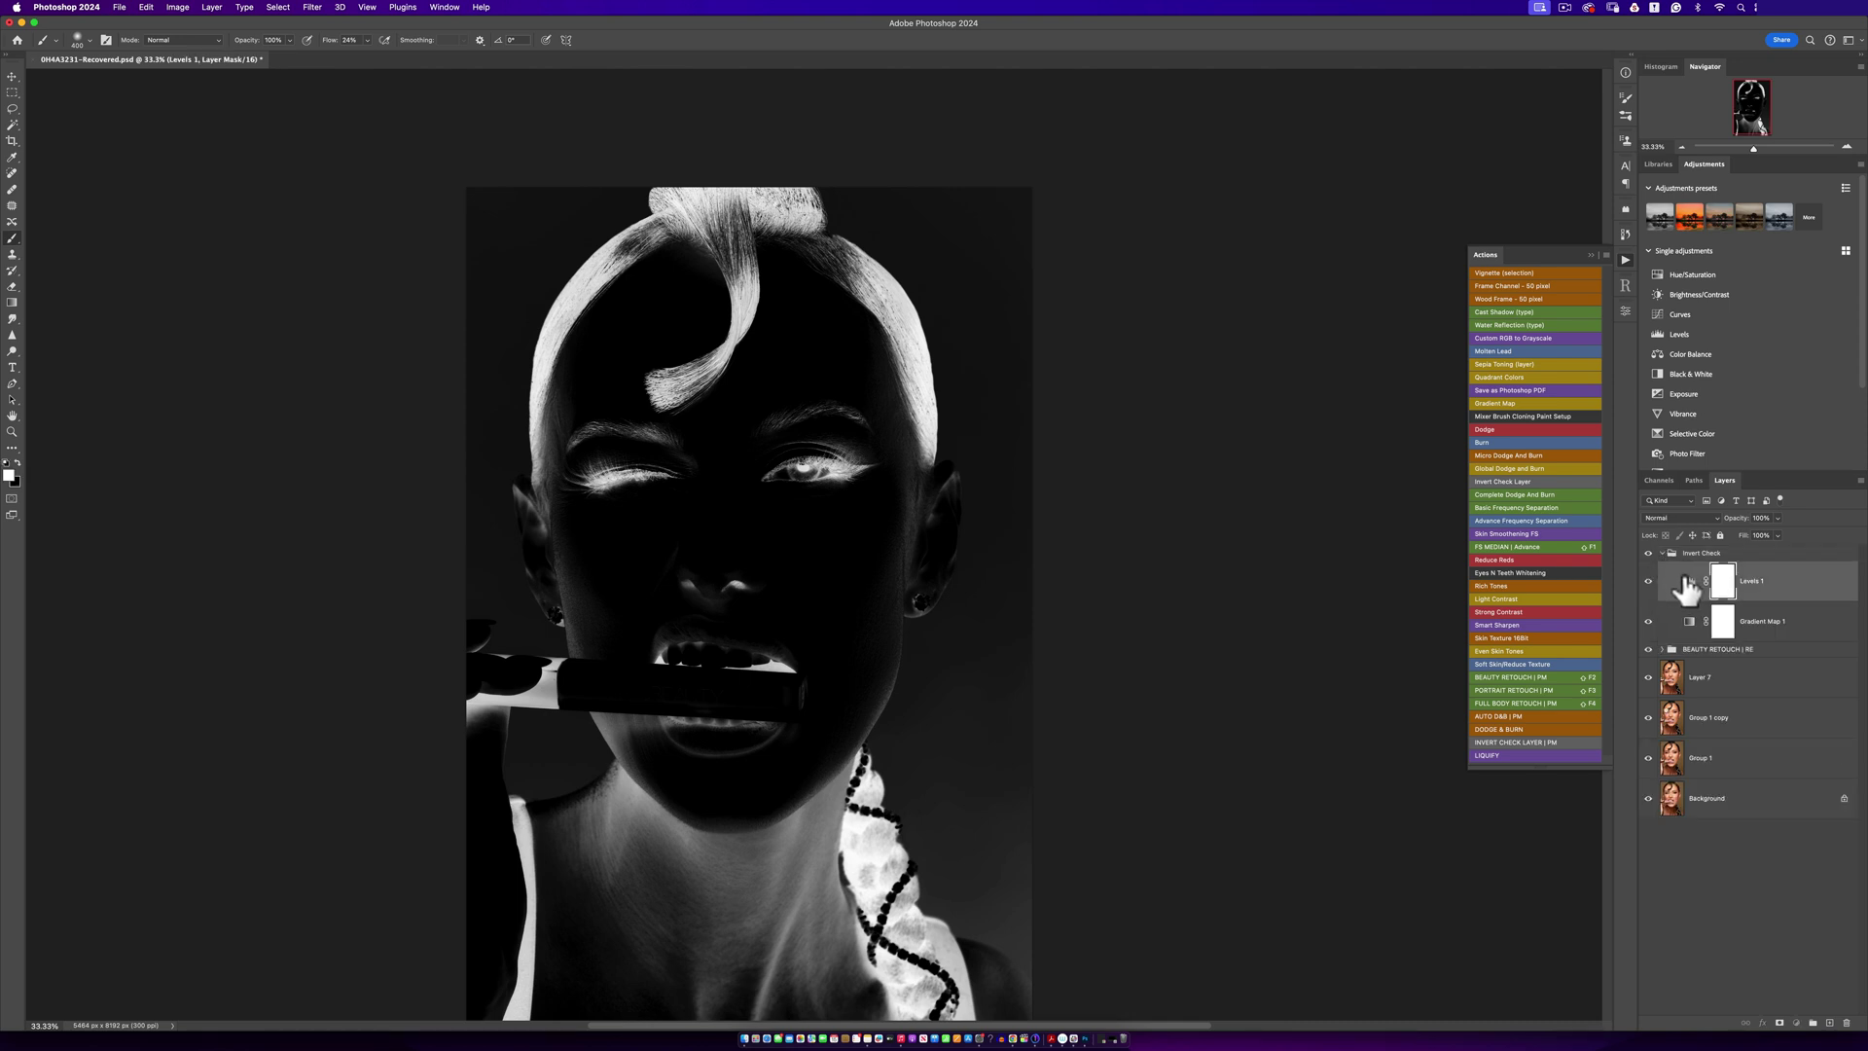
{"action": "double_click", "coordinate": [1689, 581]}
{"action": "left_click_drag", "start_coordinate": [1581, 450], "coordinate": [1513, 453]}
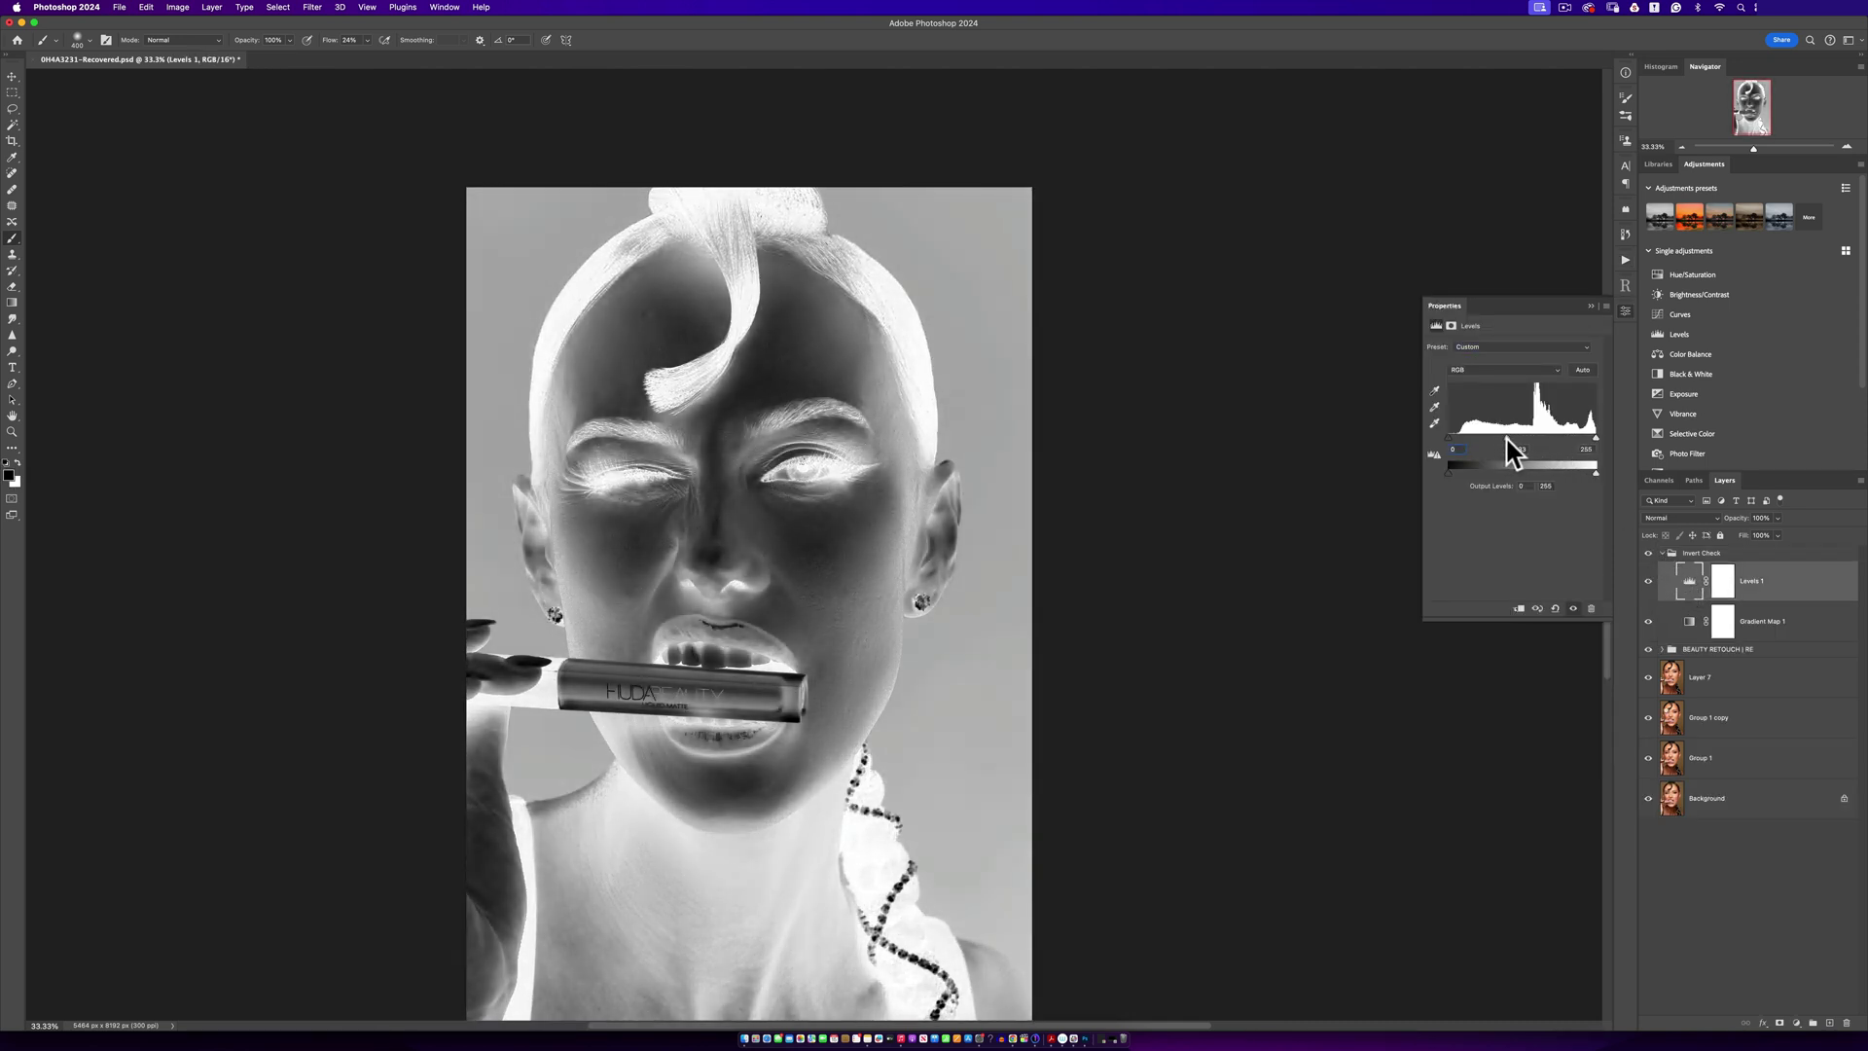
{"action": "left_click", "coordinate": [1664, 554]}
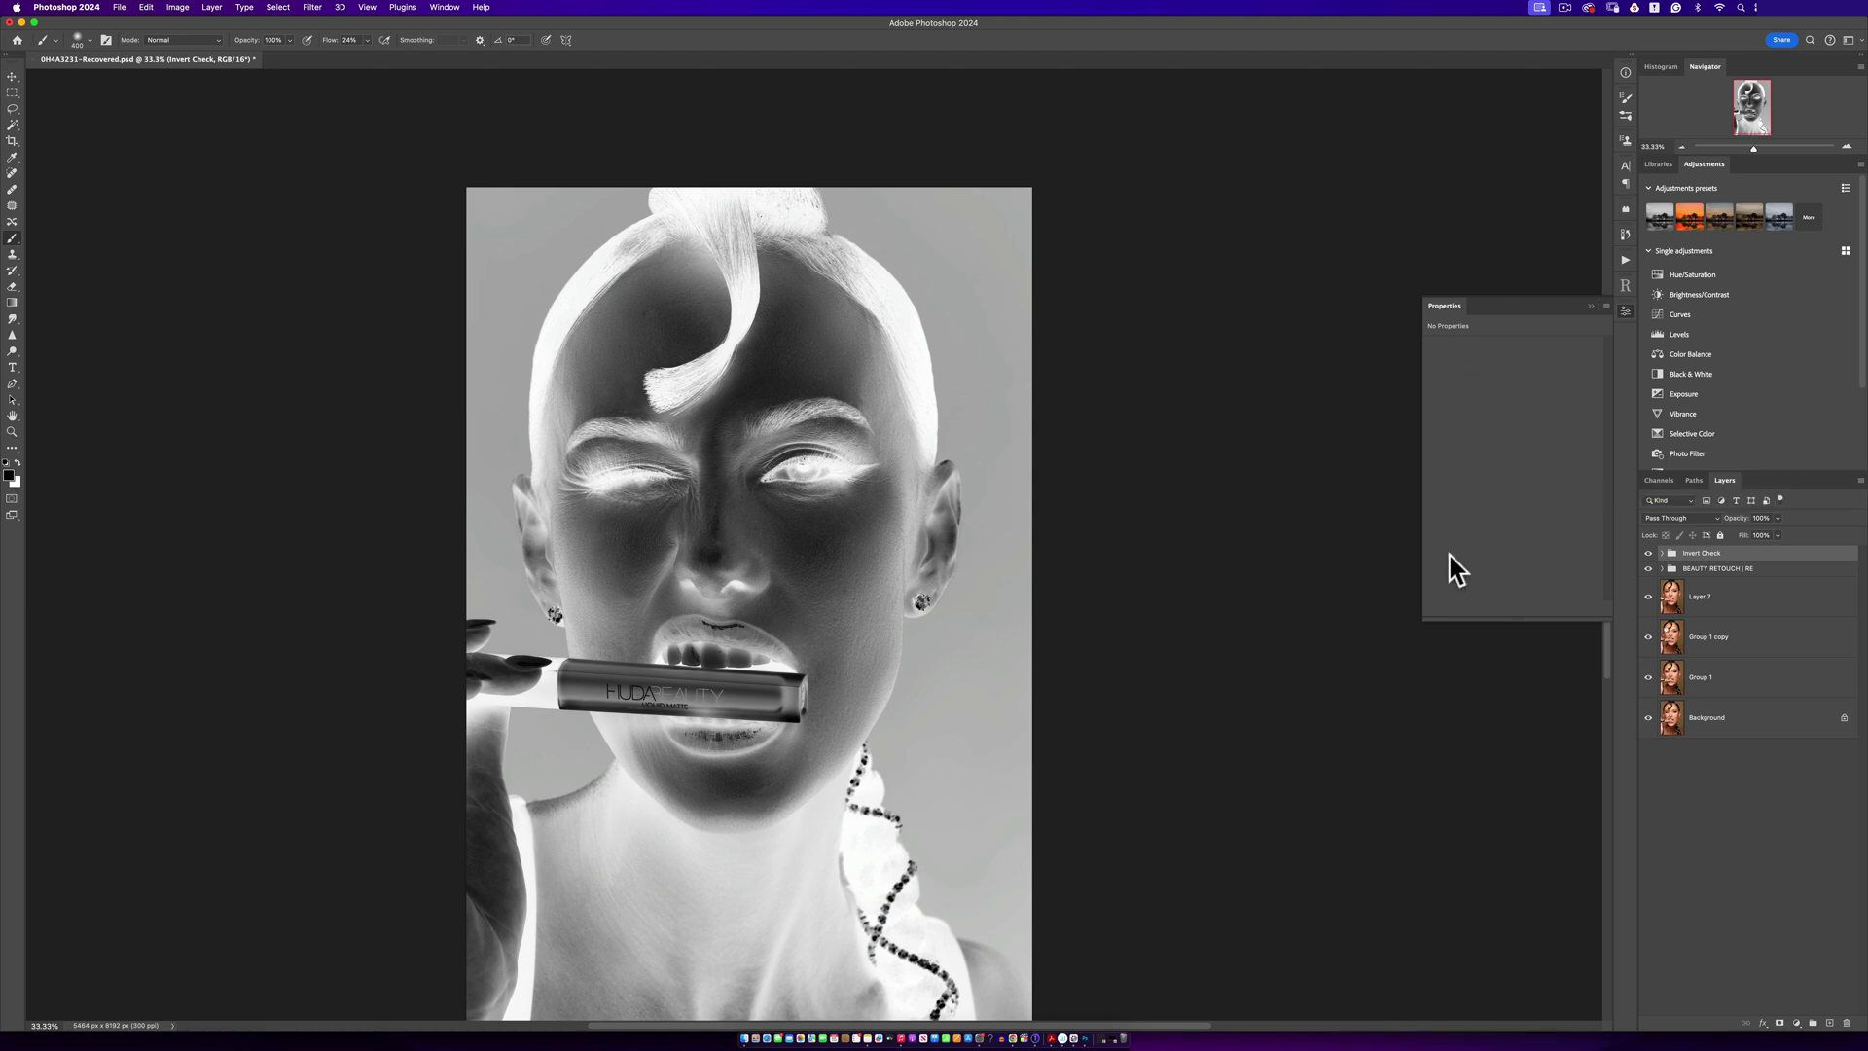
Compare the retouch layers in the inverted view, and hide the Invert Check group, the BEAUTY RETOUCH group and Layer 7
{"action": "left_click", "coordinate": [1649, 569]}
{"action": "left_click", "coordinate": [1648, 595]}
{"action": "left_click", "coordinate": [1648, 568]}
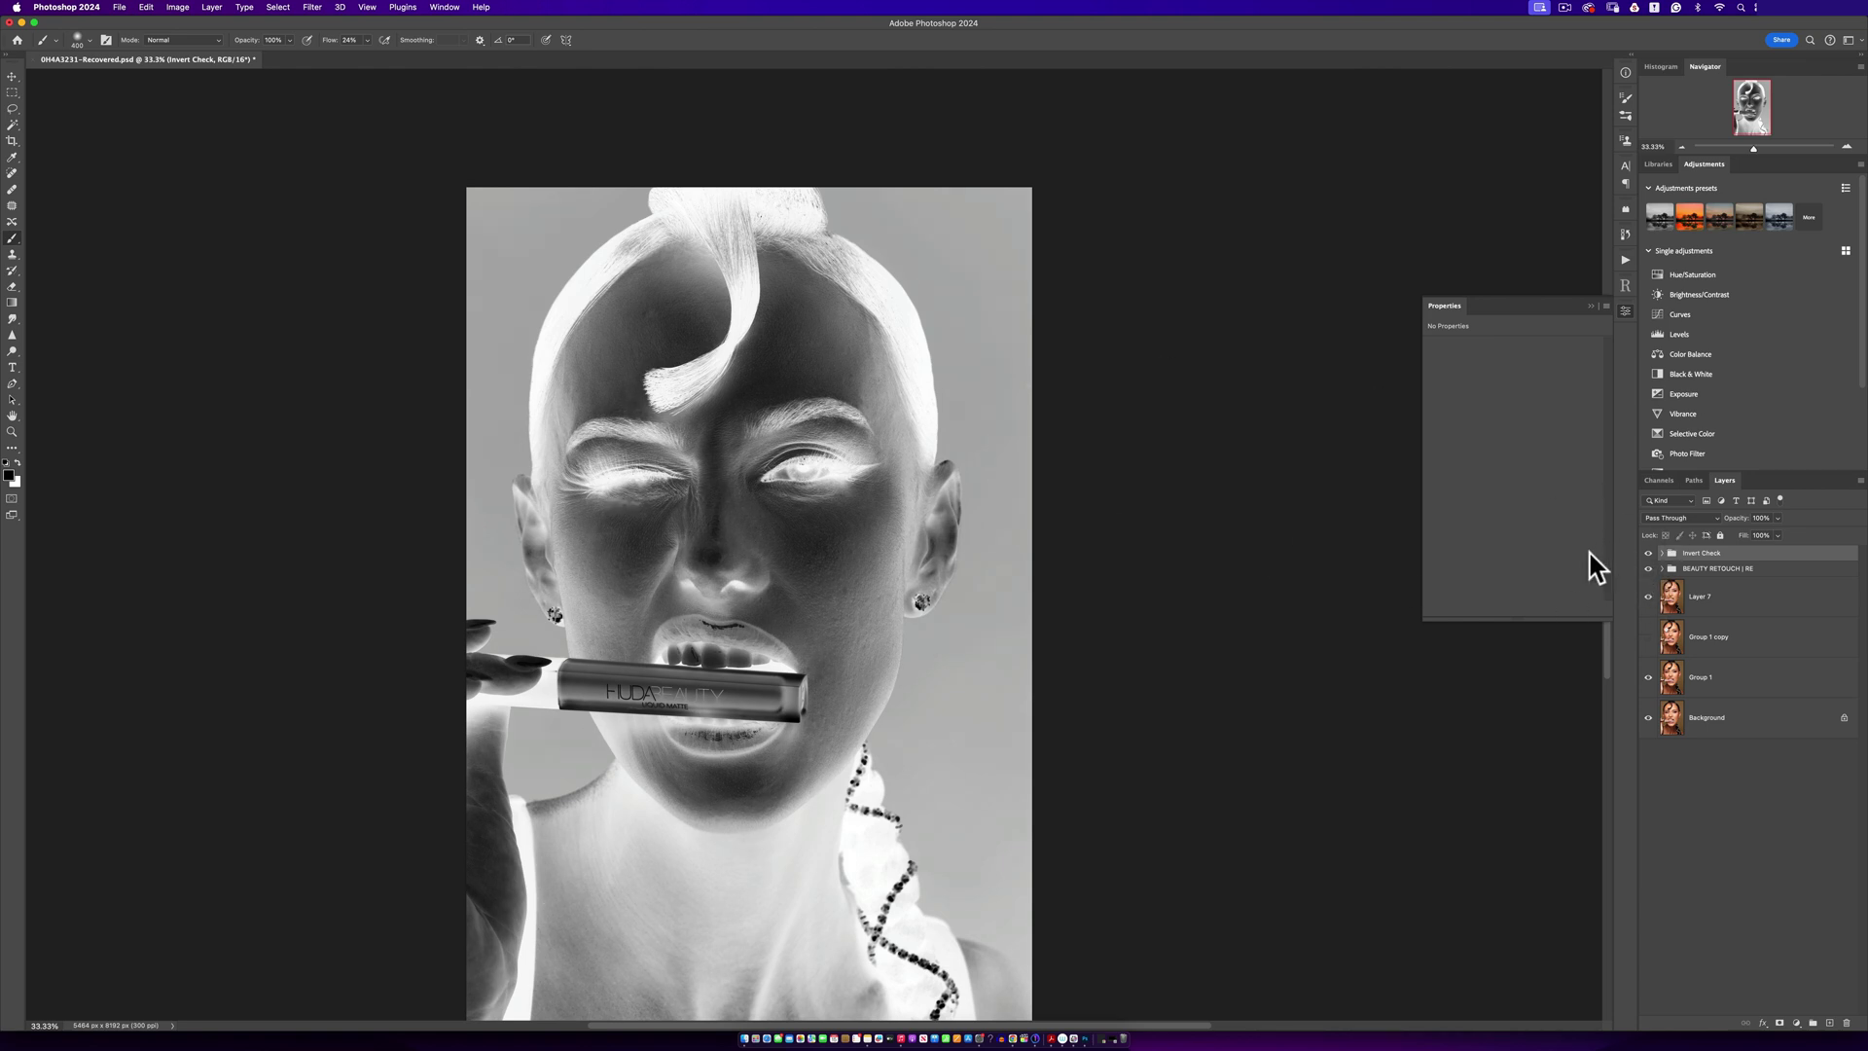
{"action": "left_click", "coordinate": [1648, 553]}
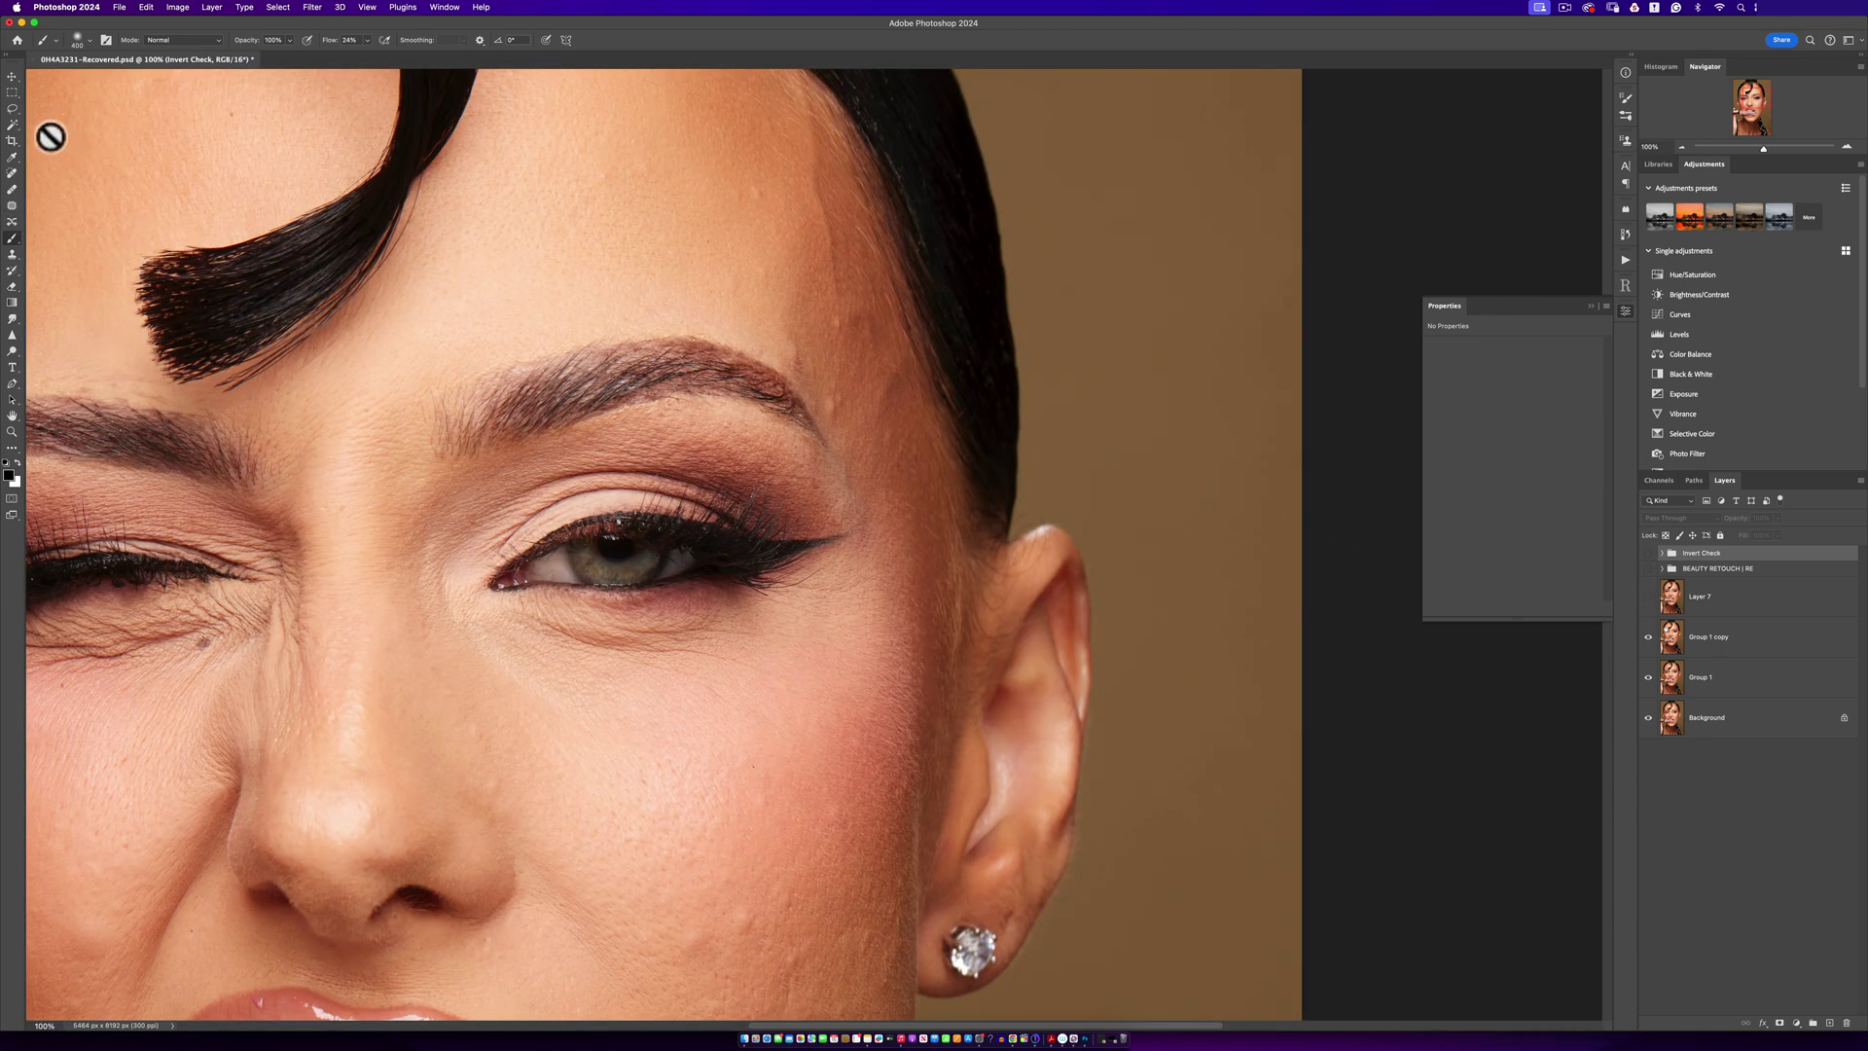
Patch small bumps on the jaw and lower cheek of the Group 1 copy layer with nearby clean skin using the Patch tool
{"action": "left_click", "coordinate": [13, 206]}
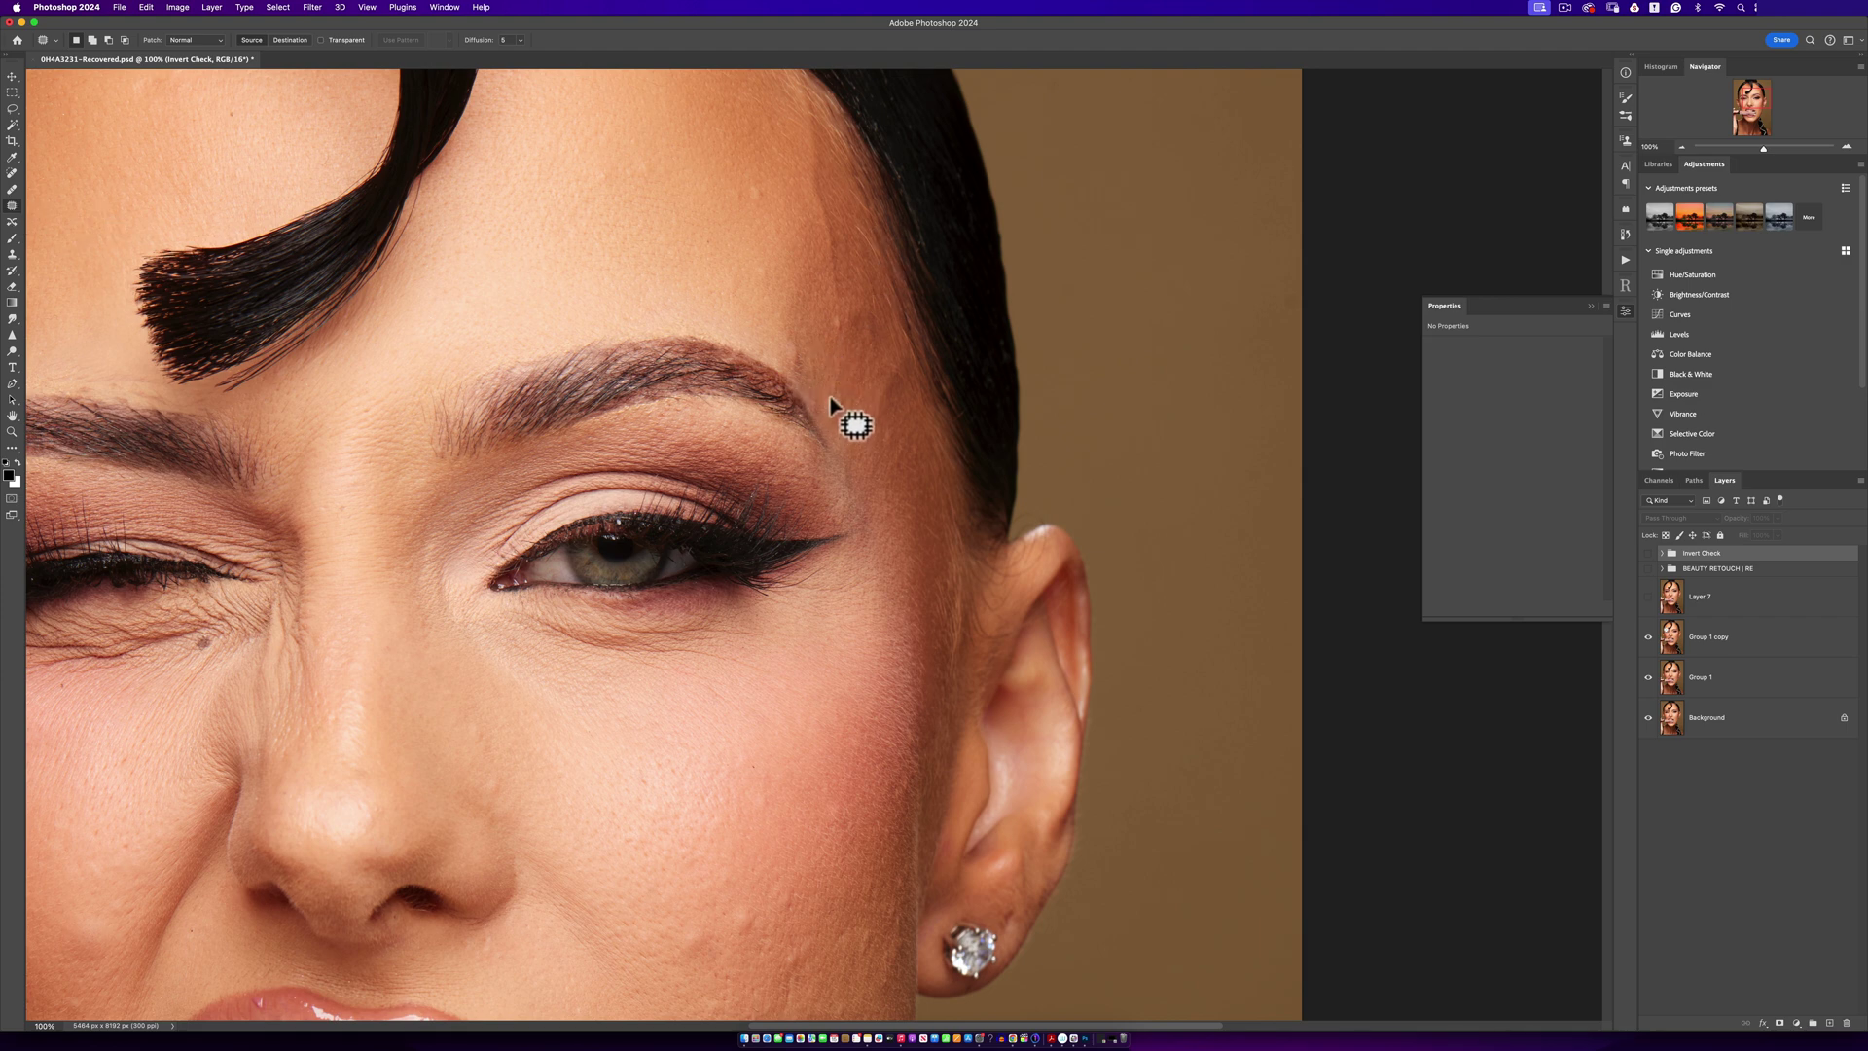
{"action": "left_click_drag", "start_coordinate": [837, 409], "coordinate": [838, 418]}
{"action": "left_click", "coordinate": [924, 355]}
{"action": "left_click", "coordinate": [1704, 641]}
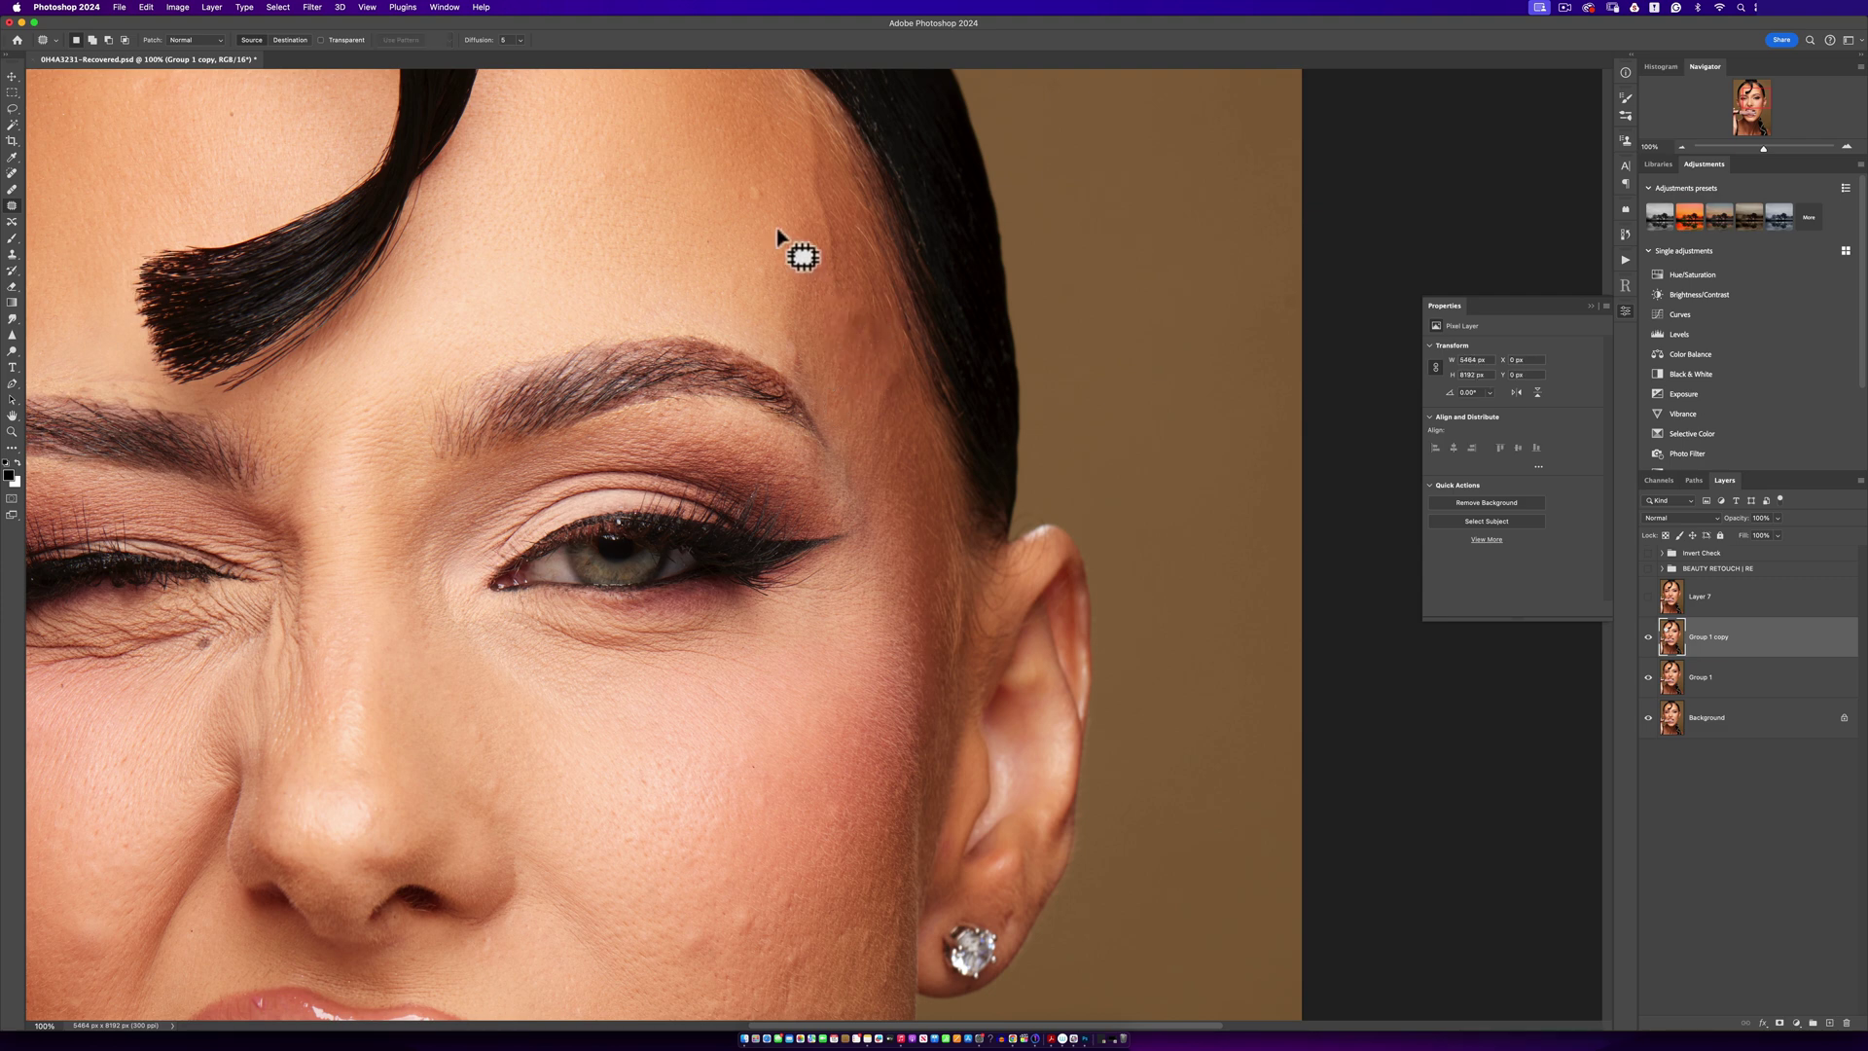
{"action": "left_click_drag", "start_coordinate": [822, 505], "coordinate": [880, 326]}
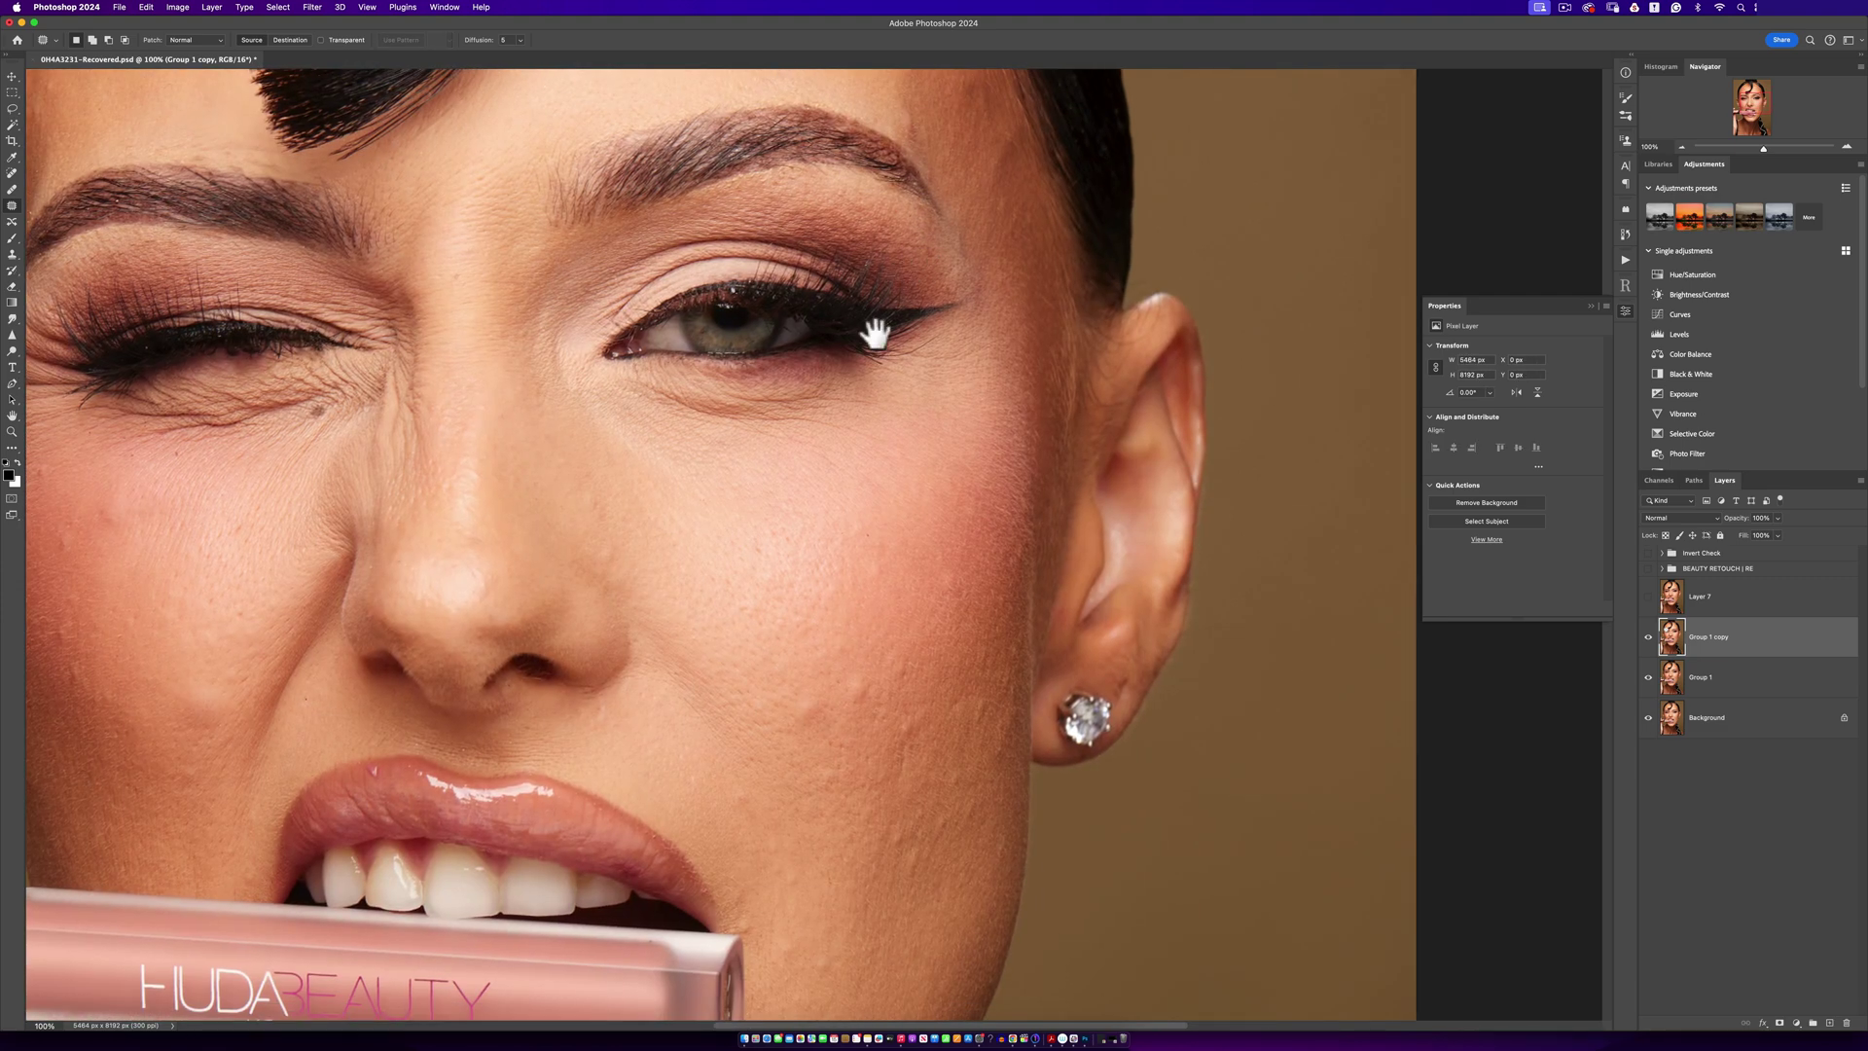
{"action": "left_click_drag", "start_coordinate": [889, 410], "coordinate": [892, 396]}
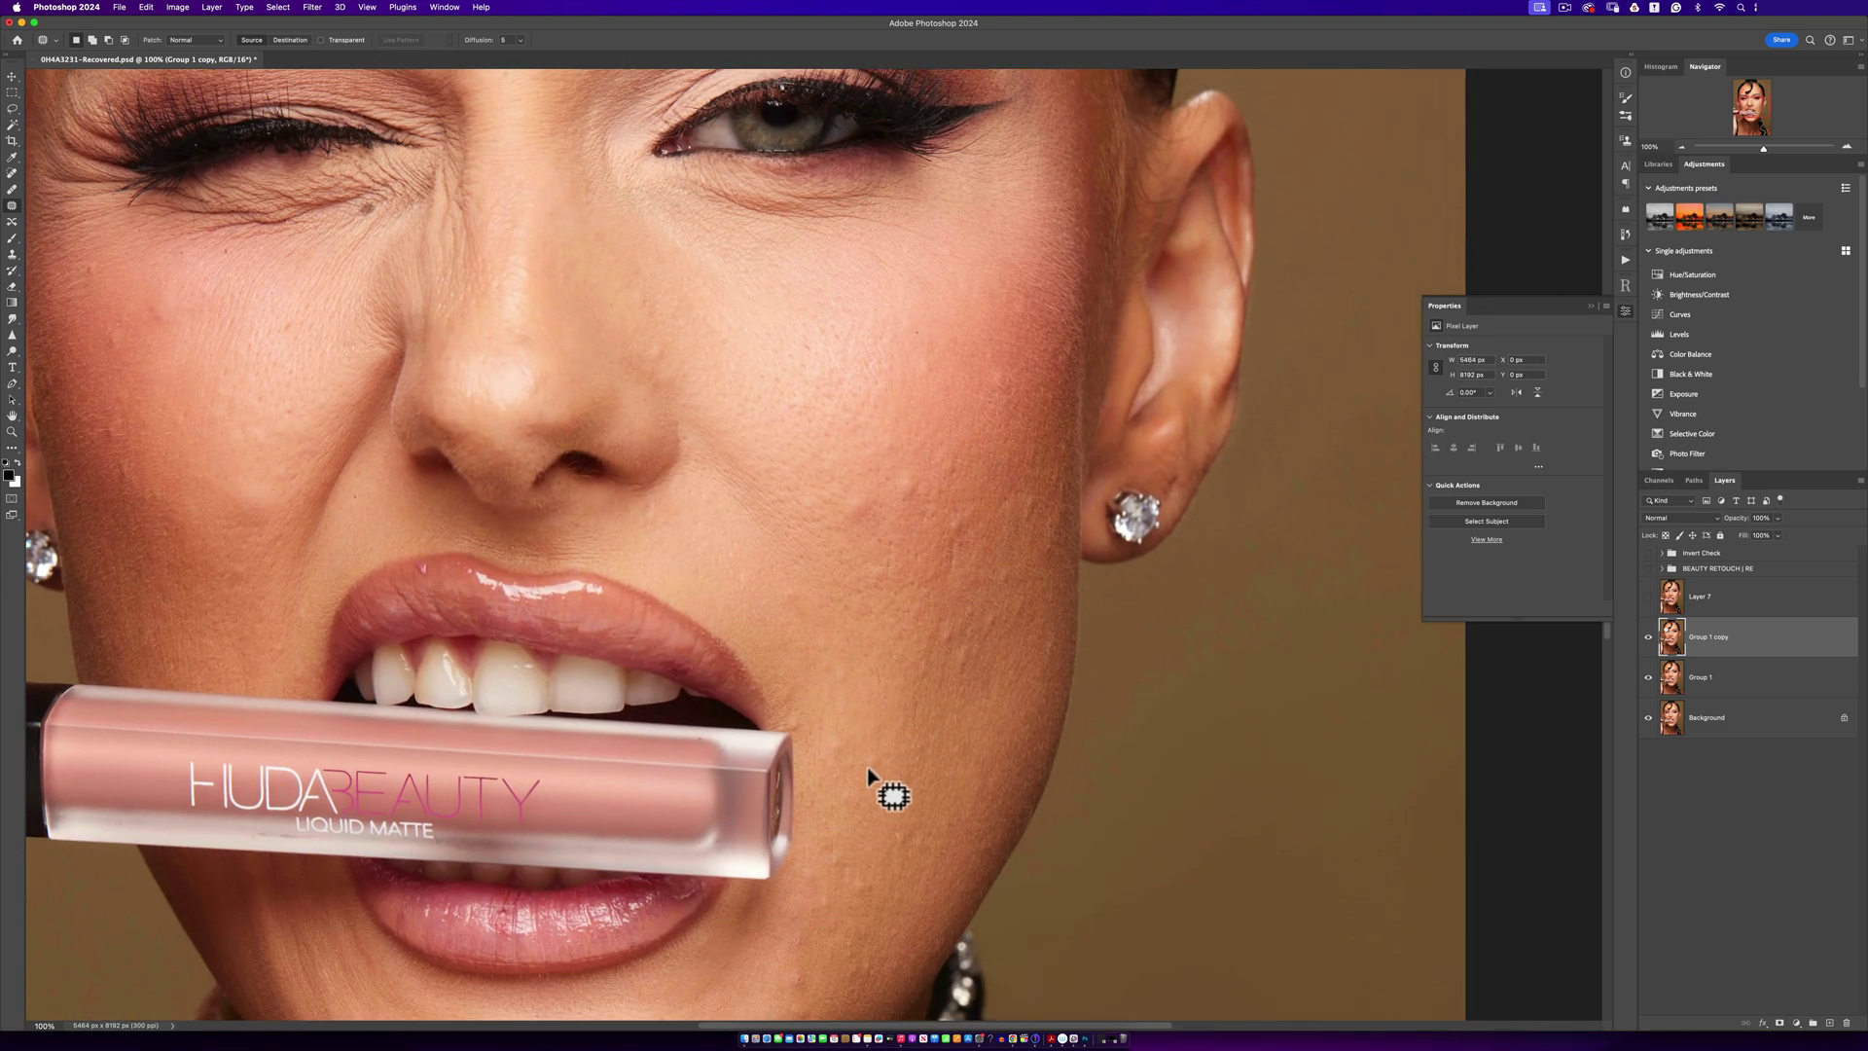
{"action": "left_click_drag", "start_coordinate": [865, 770], "coordinate": [895, 822]}
{"action": "left_click_drag", "start_coordinate": [858, 900], "coordinate": [867, 889]}
{"action": "key", "text": "super+d"}
{"action": "mouse_move", "coordinate": [954, 631]}
{"action": "left_mouse_down"}
{"action": "mouse_move", "coordinate": [934, 683]}
{"action": "mouse_move", "coordinate": [969, 657]}
{"action": "left_mouse_up"}
{"action": "mouse_move", "coordinate": [969, 664]}
{"action": "left_mouse_down"}
{"action": "mouse_move", "coordinate": [980, 693]}
{"action": "mouse_move", "coordinate": [1002, 586]}
{"action": "left_mouse_up"}
Compare the original Background with the Group 1 retouch by switching layer visibility with Group 1 copy hidden, and examine the whole portrait
{"action": "key", "text": "z"}
{"action": "left_click", "coordinate": [729, 554], "text": "alt"}
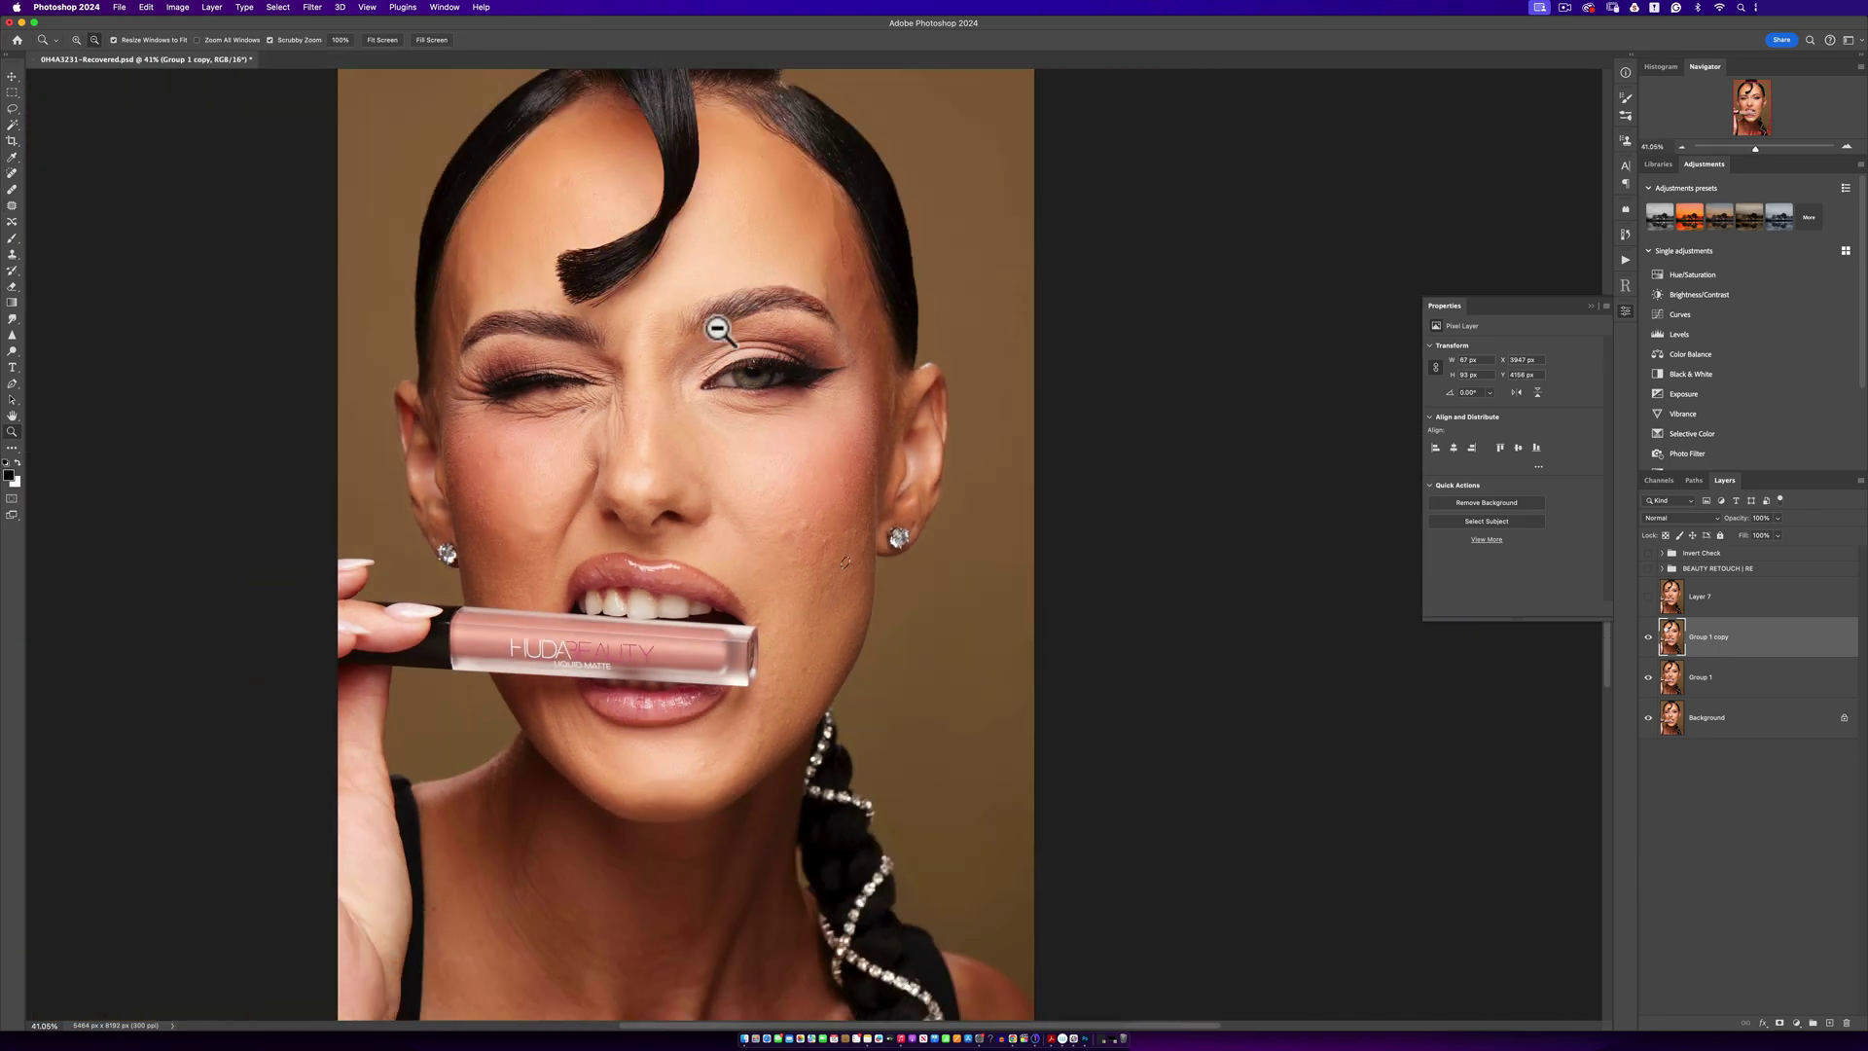
{"action": "left_click", "coordinate": [689, 347], "text": "alt"}
{"action": "key", "text": "j"}
{"action": "left_click_drag", "start_coordinate": [739, 355], "coordinate": [751, 407]}
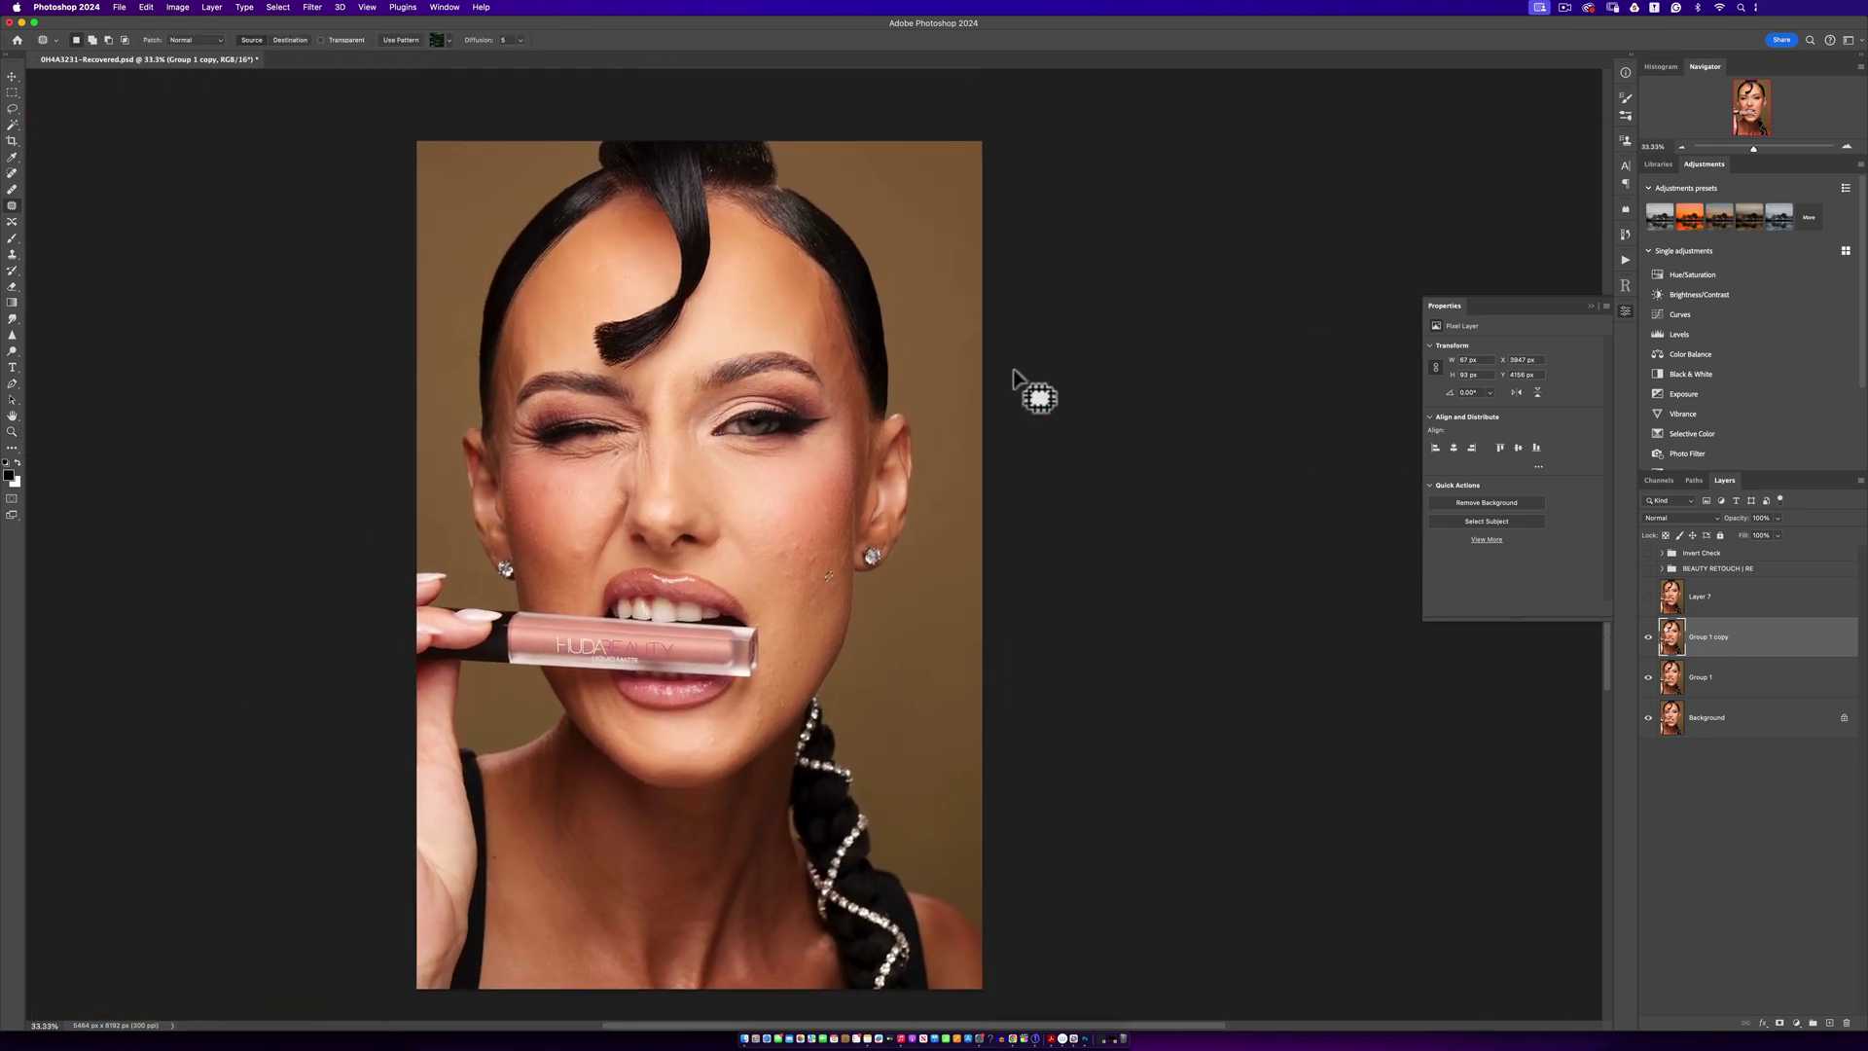
{"action": "left_click", "coordinate": [1648, 717], "text": "alt"}
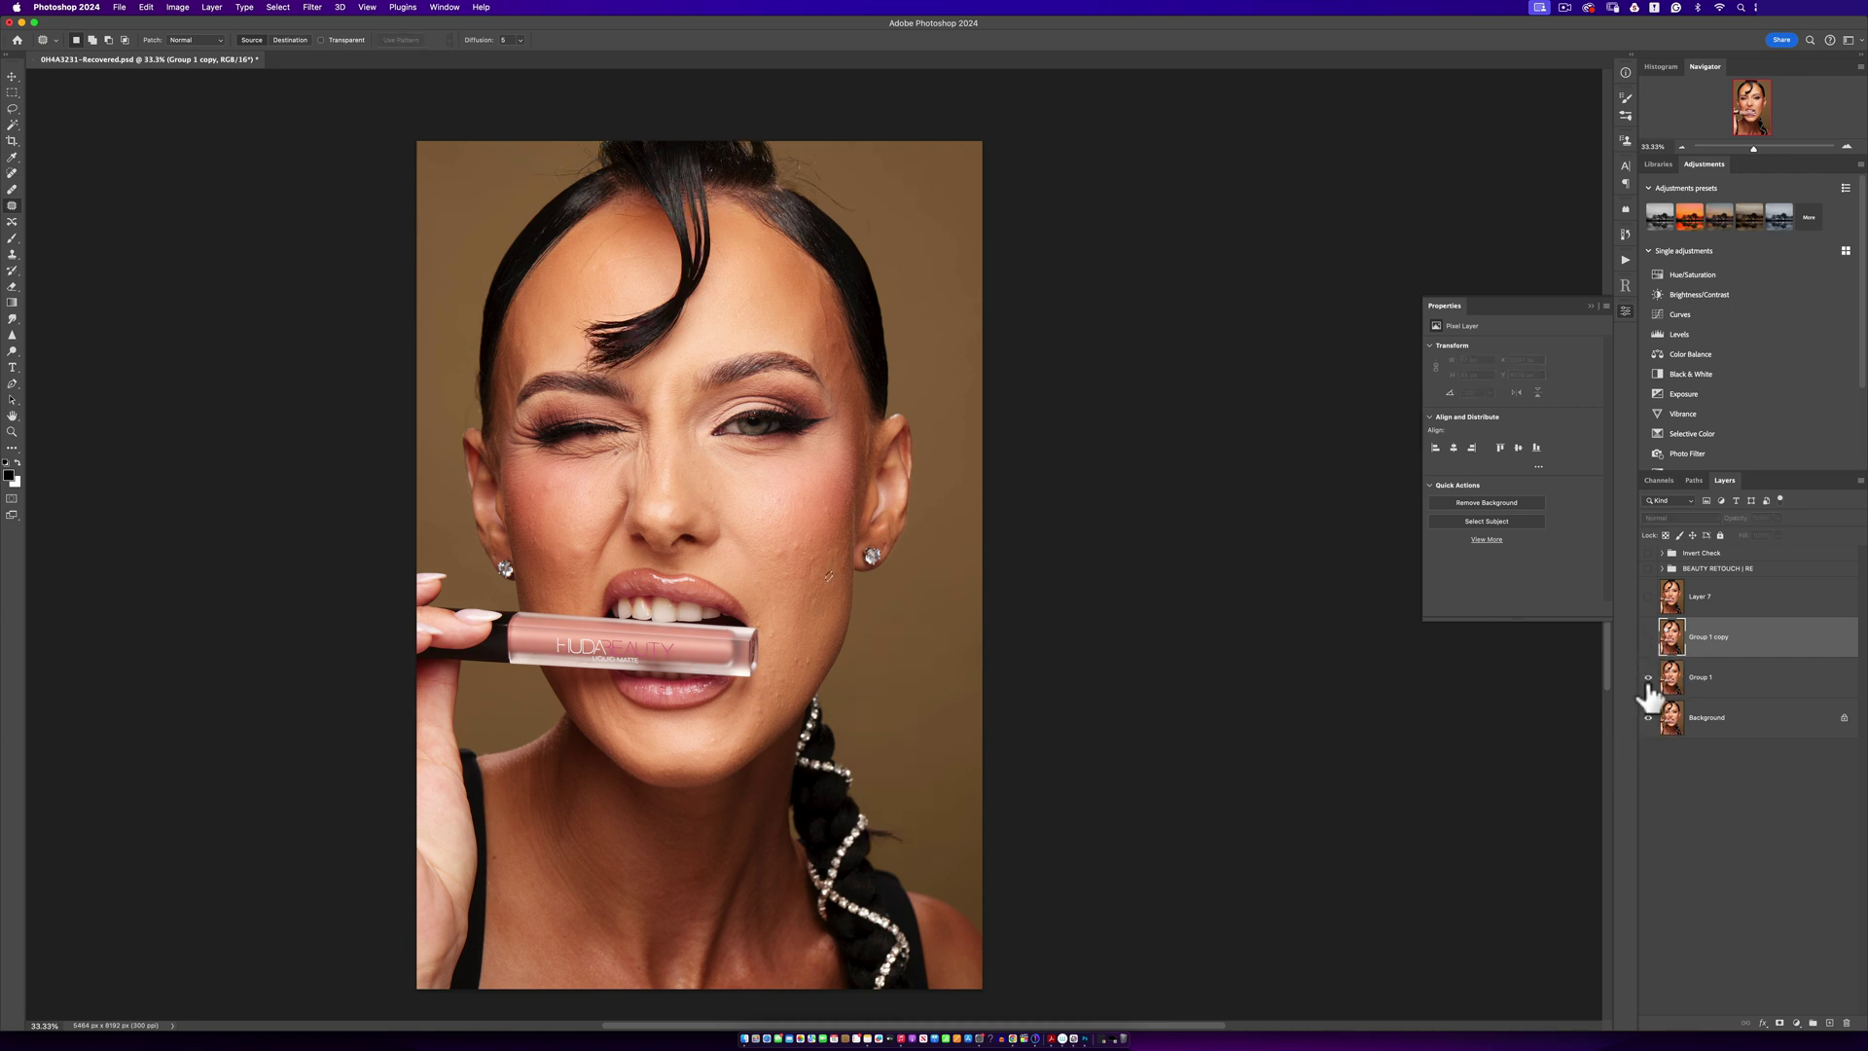
{"action": "left_click", "coordinate": [1648, 678]}
{"action": "left_click", "coordinate": [1648, 678]}
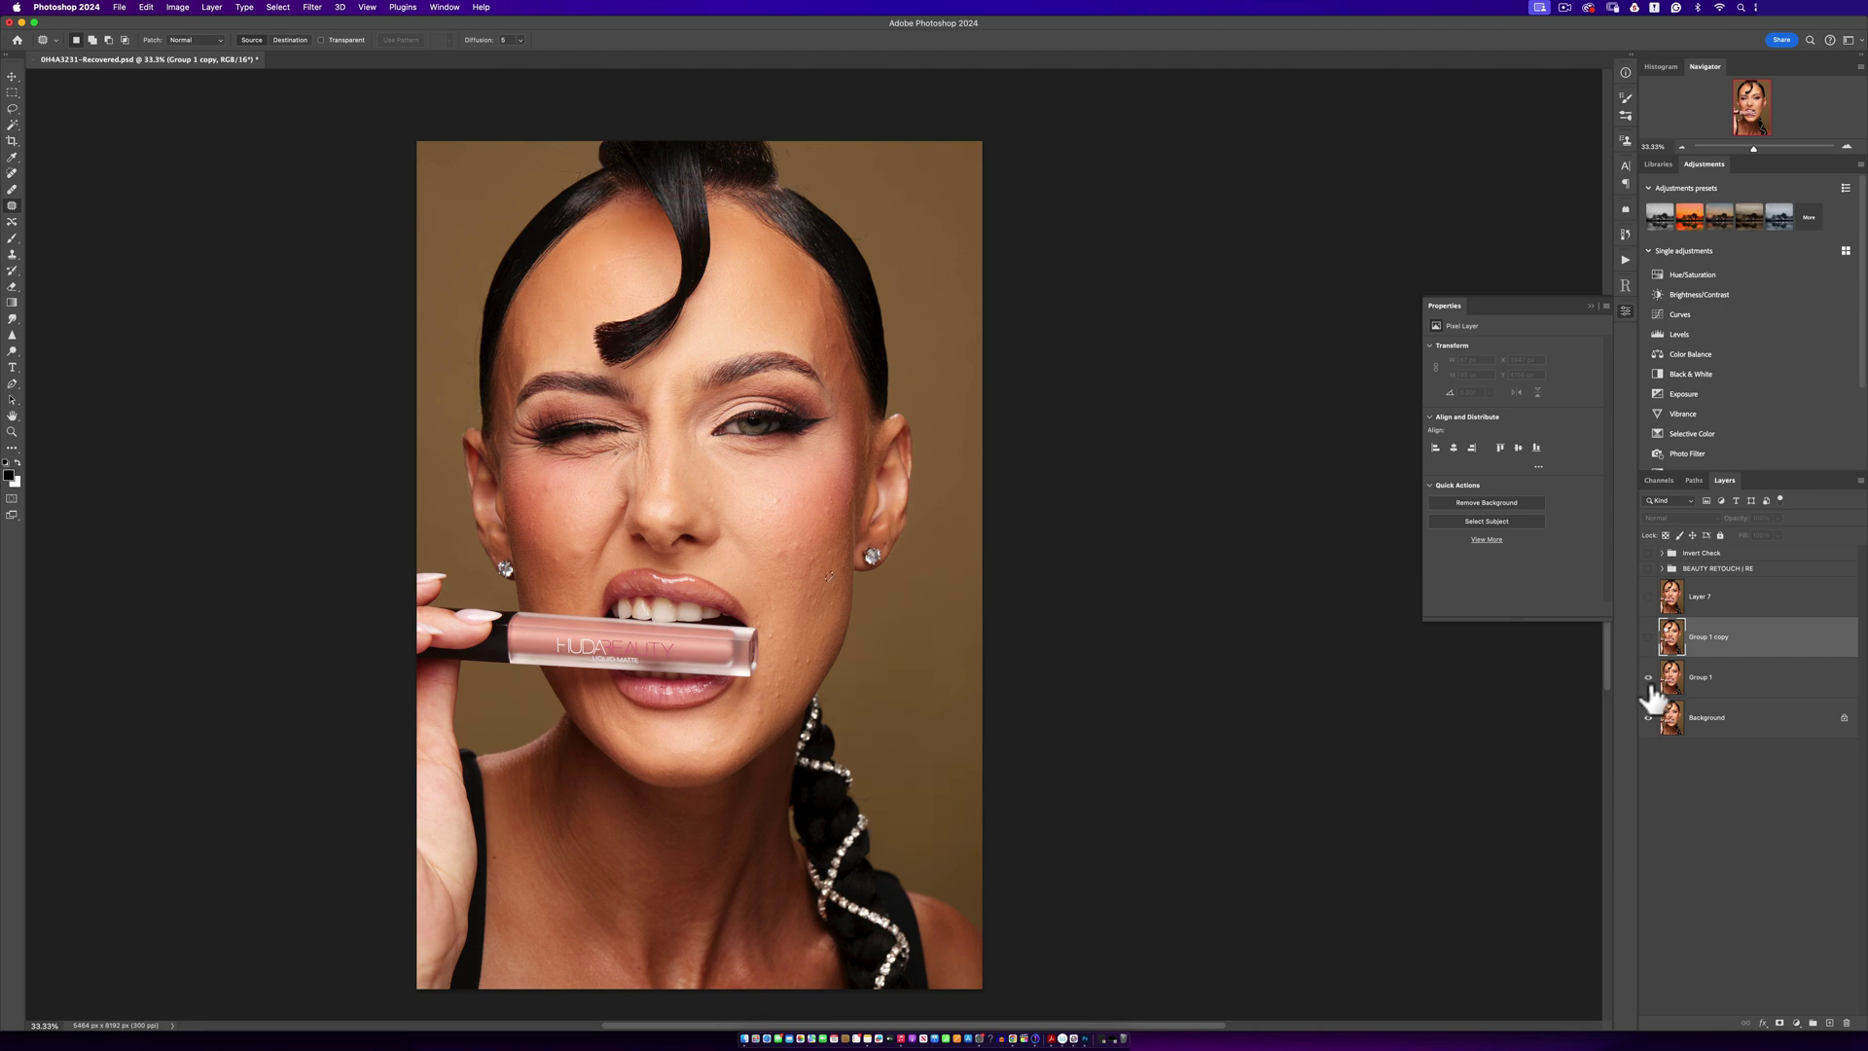
{"action": "left_click", "coordinate": [1649, 678]}
{"action": "left_click", "coordinate": [1648, 678]}
{"action": "scroll", "coordinate": [725, 621], "scroll_direction": "down", "scroll_amount": 2}
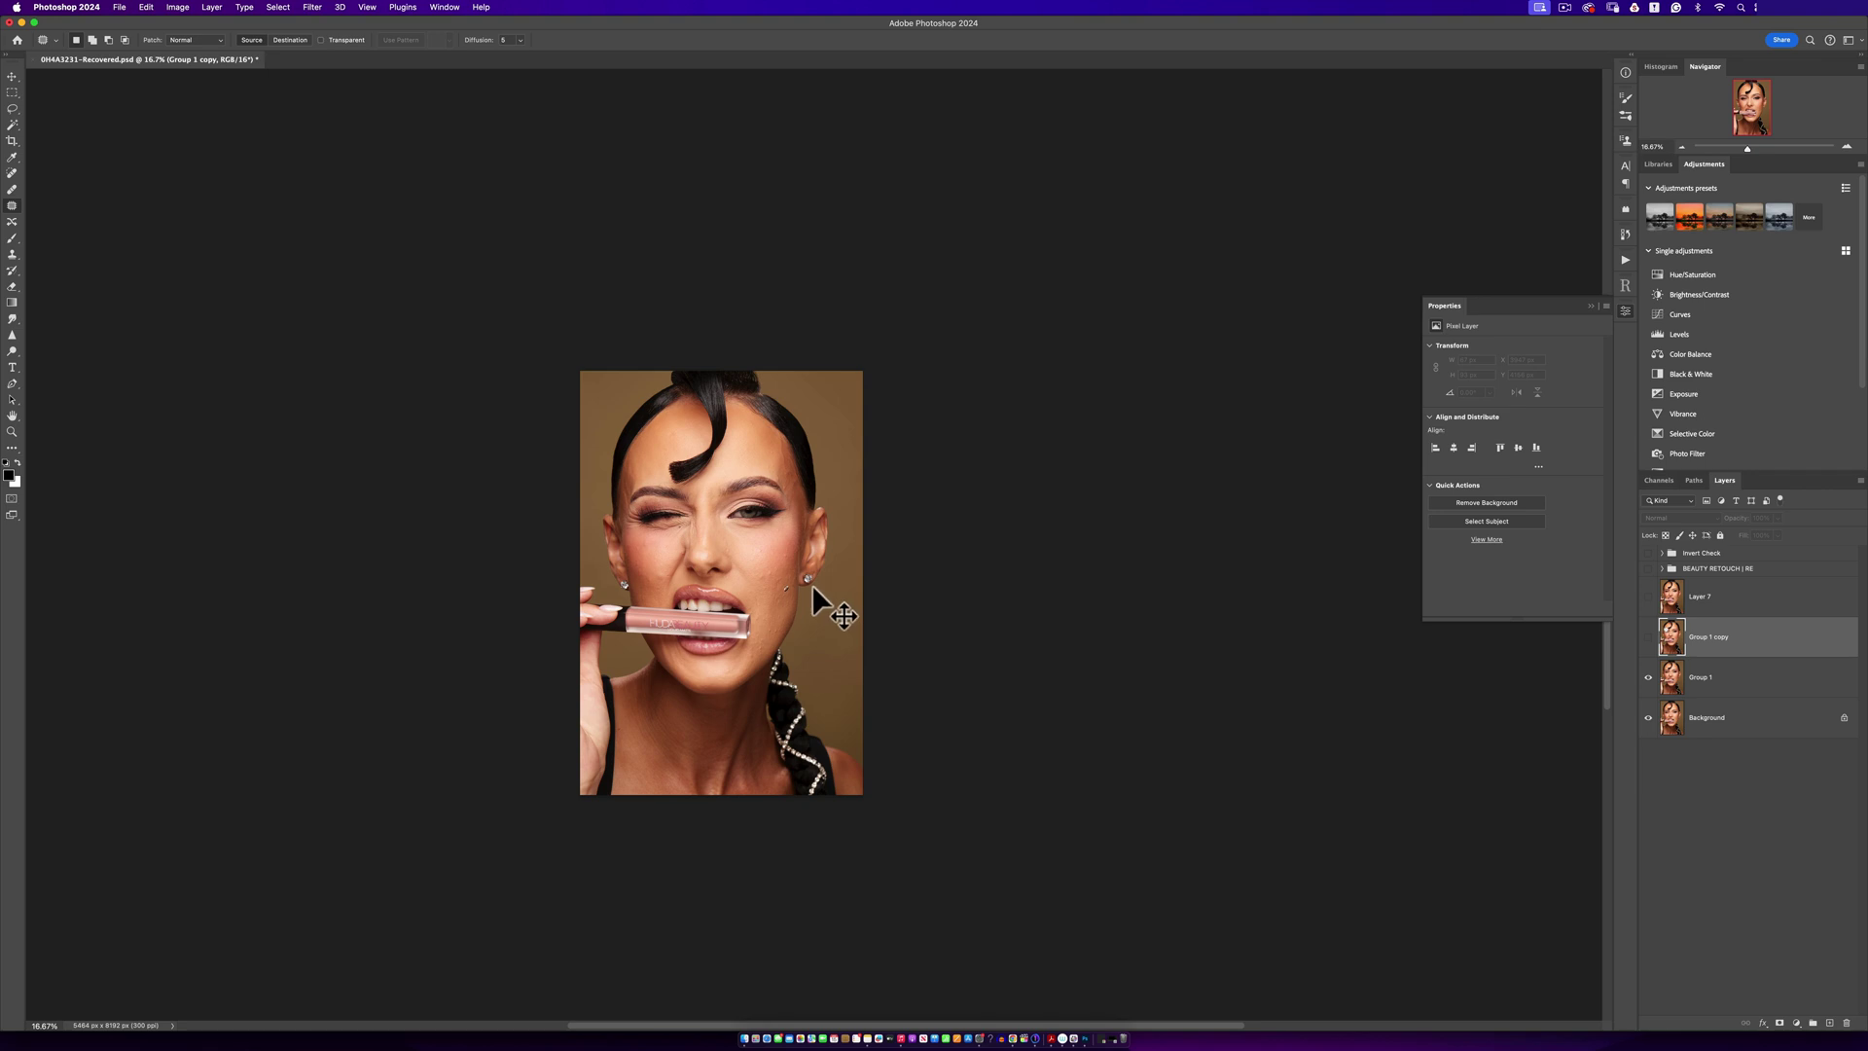
{"action": "scroll", "coordinate": [720, 577], "scroll_direction": "up", "scroll_amount": 3}
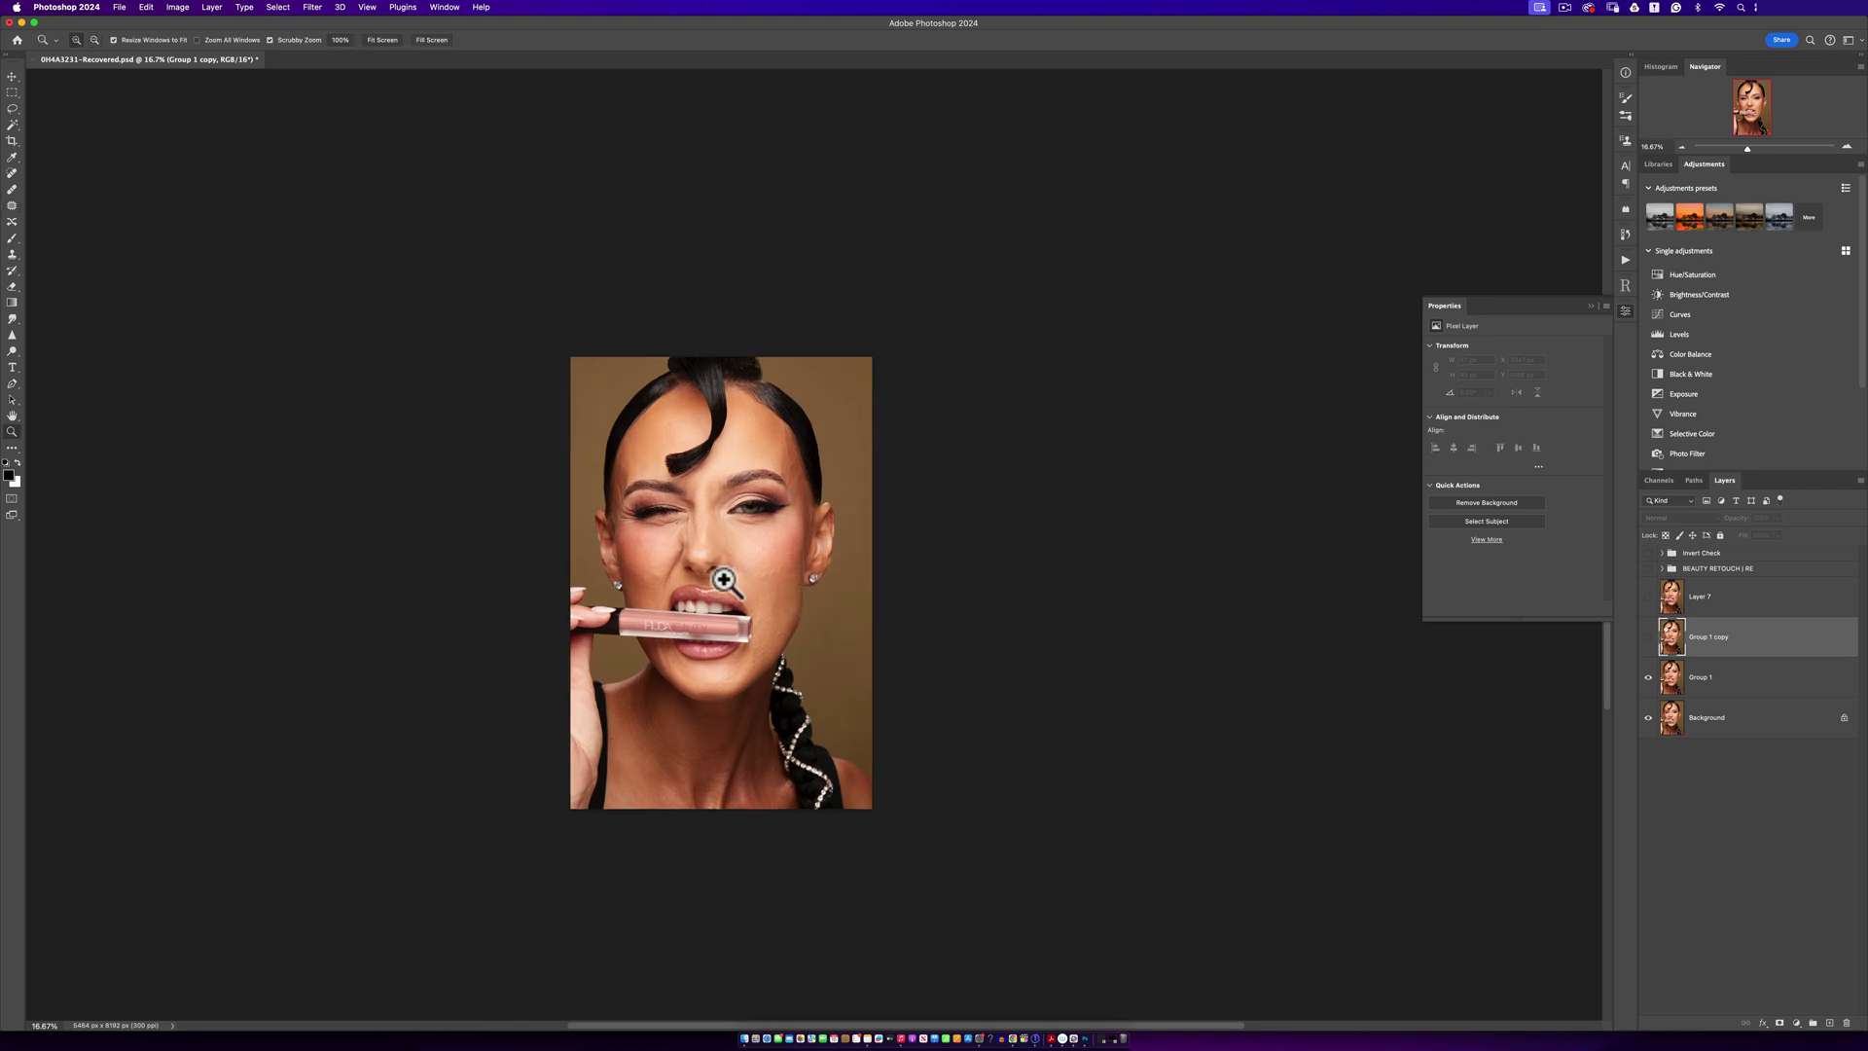
{"action": "left_click_drag", "start_coordinate": [862, 563], "coordinate": [905, 584]}
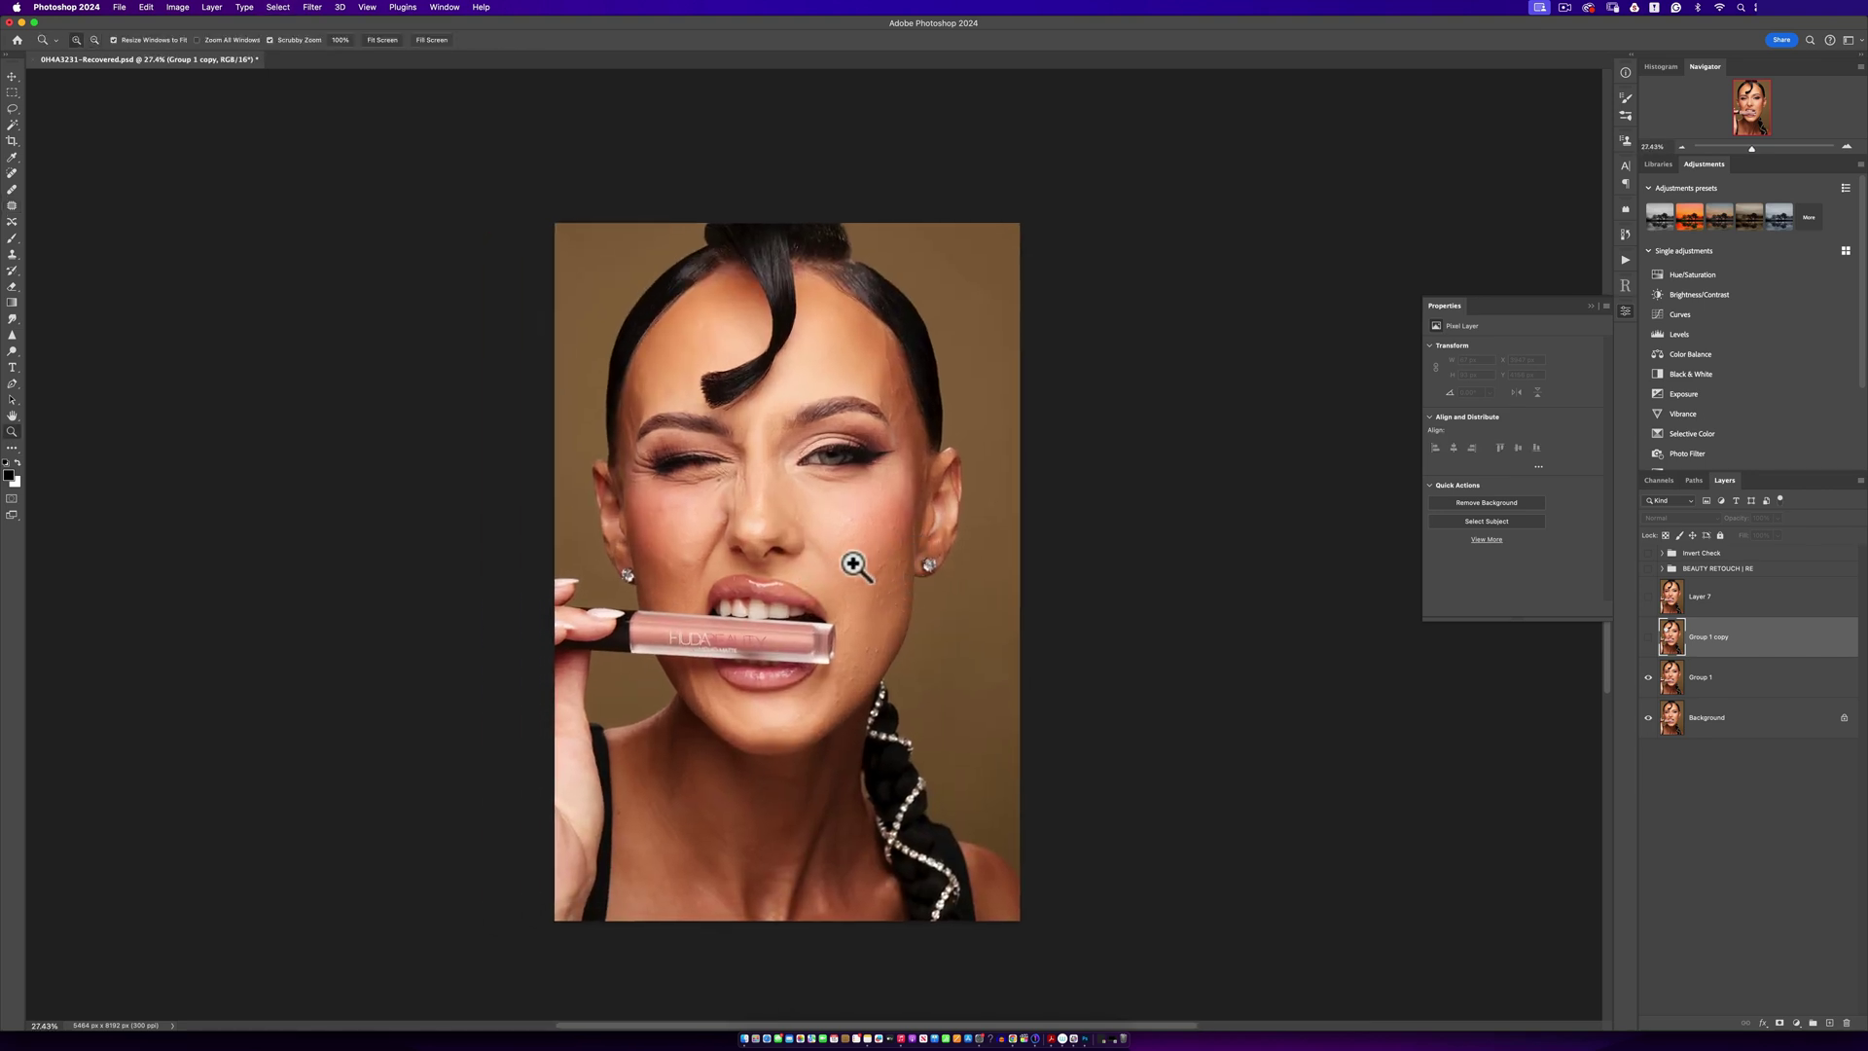
{"action": "scroll", "coordinate": [853, 576], "scroll_direction": "up", "scroll_amount": 1}
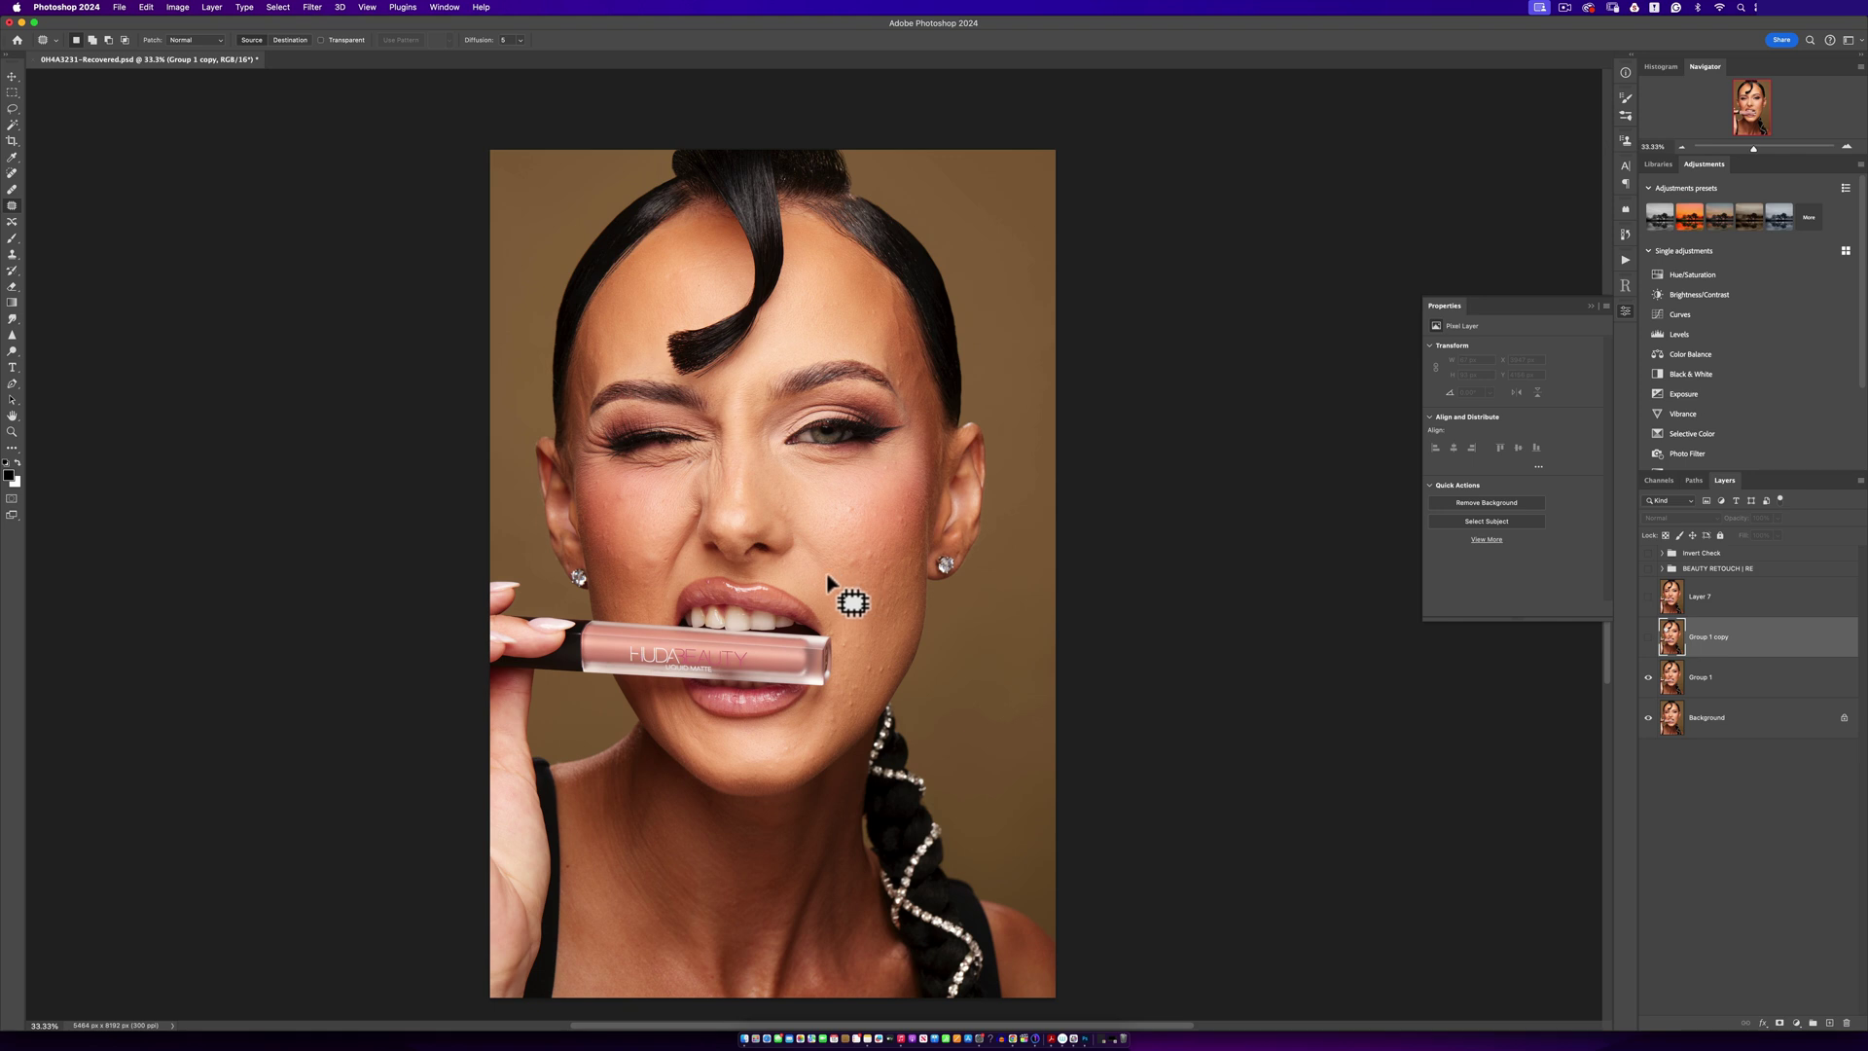